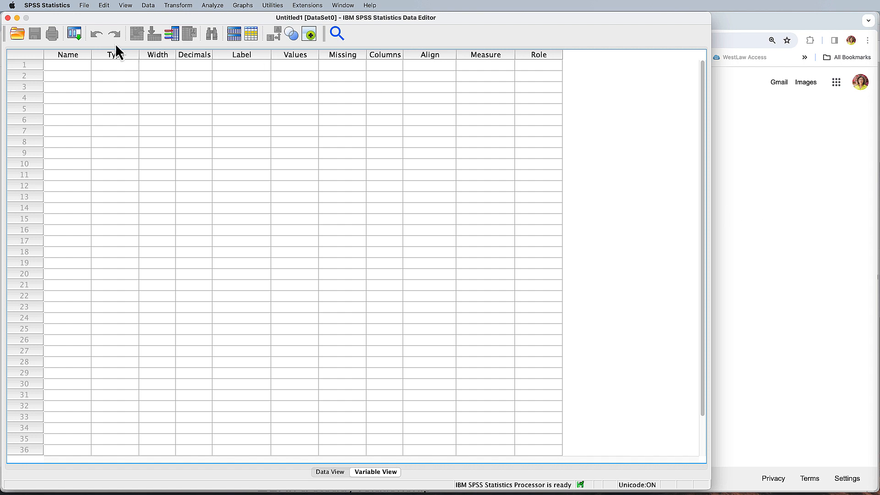
- Set the default display format for new numeric variables to 0 decimal places in the program options
{"action": "left_click", "coordinate": [104, 5]}
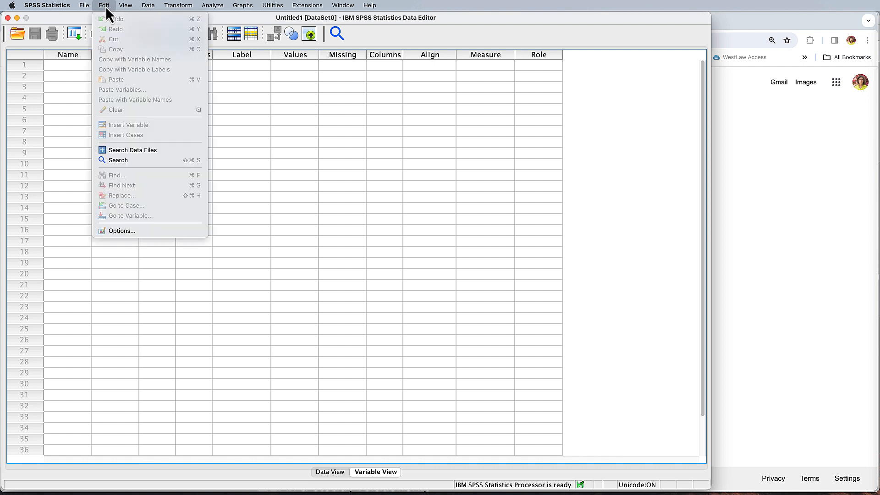
{"action": "left_click", "coordinate": [128, 231]}
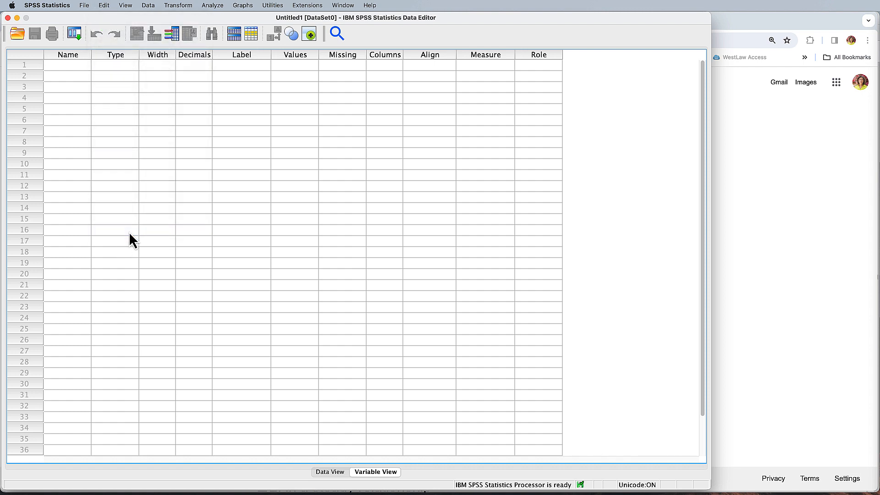
{"action": "left_click_drag", "start_coordinate": [273, 225], "coordinate": [334, 77]}
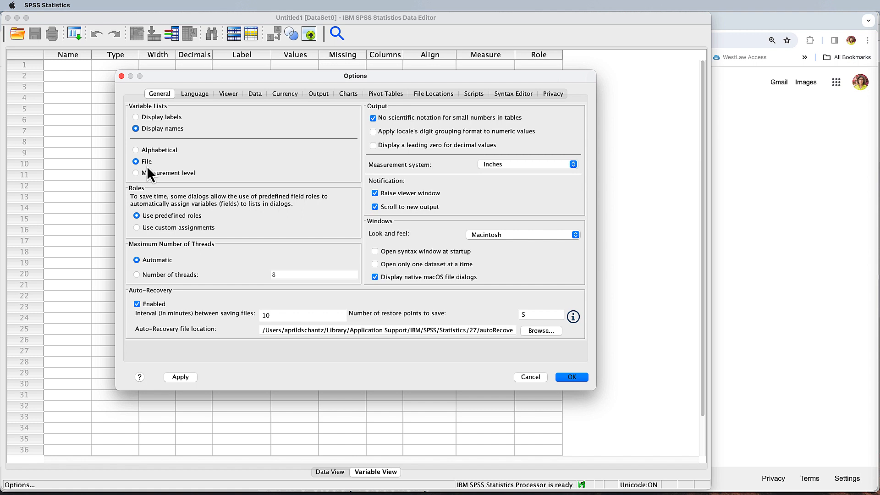
{"action": "left_click", "coordinate": [230, 94]}
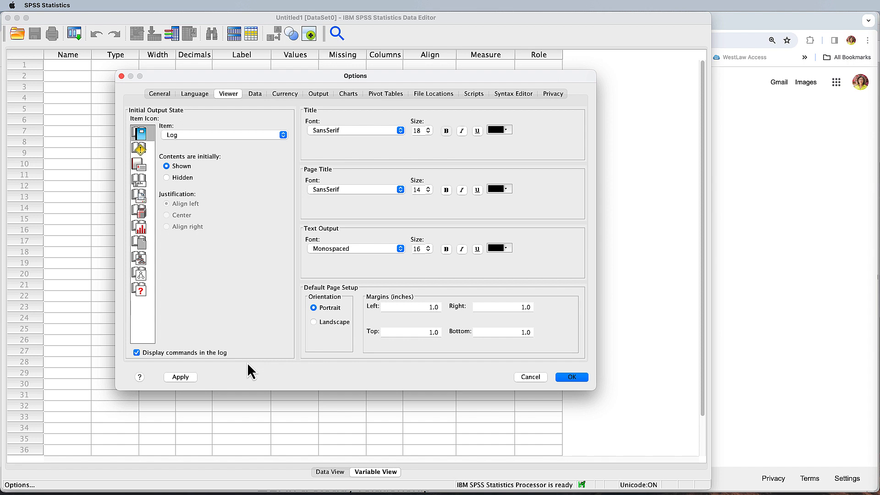
{"action": "left_click", "coordinate": [257, 94]}
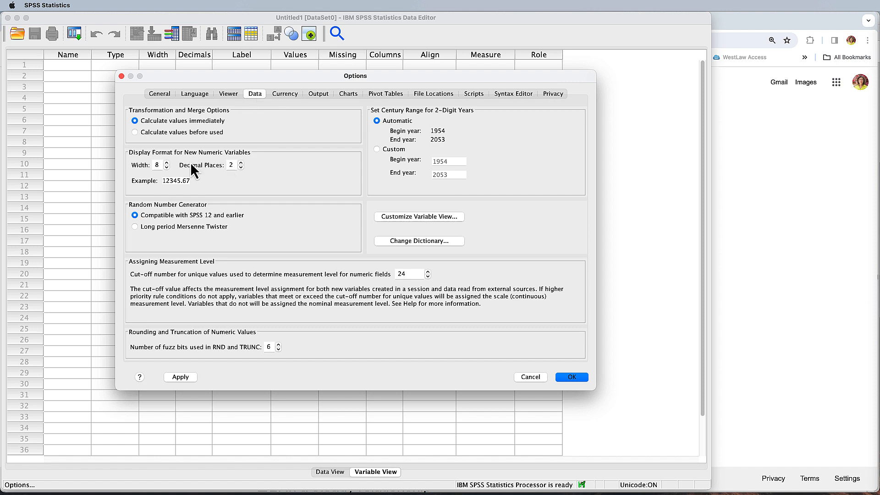
{"action": "left_click", "coordinate": [242, 168]}
{"action": "left_click", "coordinate": [241, 168]}
- Set outline labeling to Names for variables and Values and Labels for variable values, and pivot table variable values to Values and Labels
{"action": "left_click", "coordinate": [317, 94]}
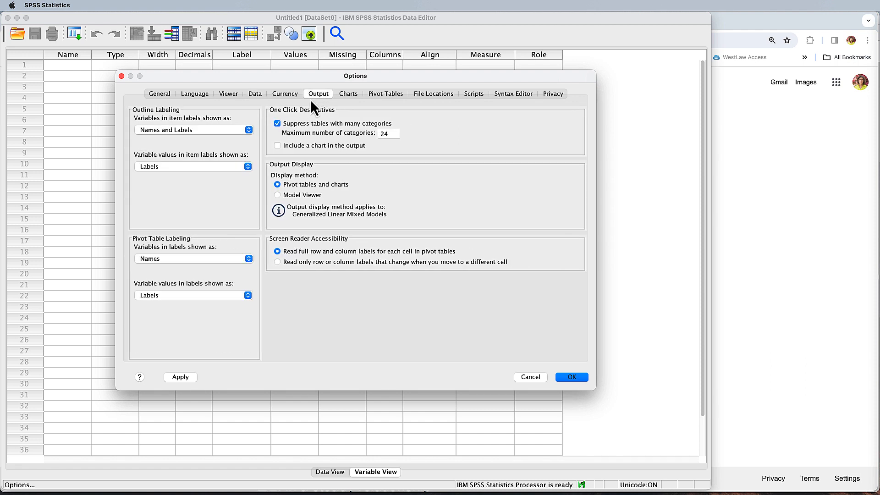
{"action": "left_click", "coordinate": [216, 131]}
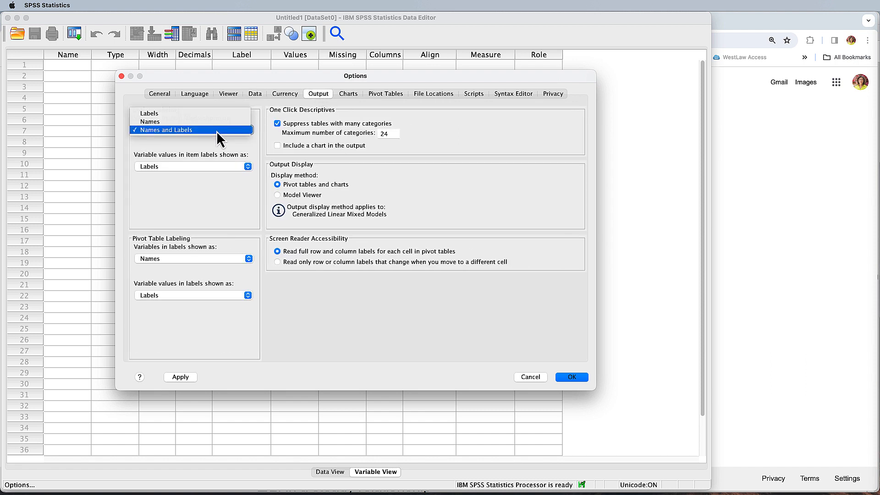
{"action": "left_click", "coordinate": [164, 122]}
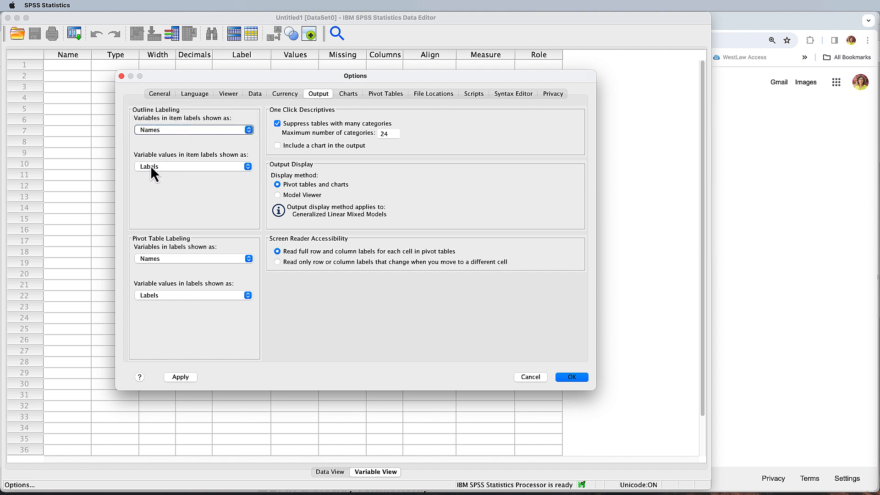
{"action": "left_click", "coordinate": [186, 167]}
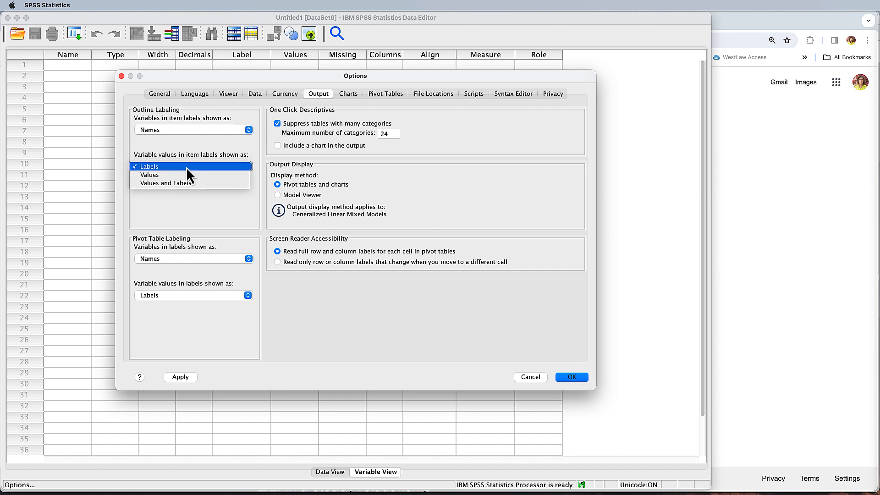
{"action": "left_click", "coordinate": [173, 187]}
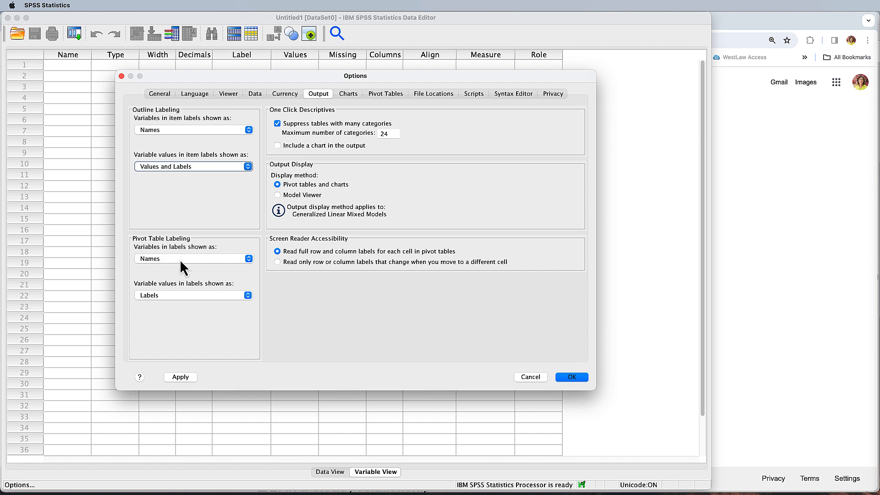
{"action": "left_click", "coordinate": [177, 295]}
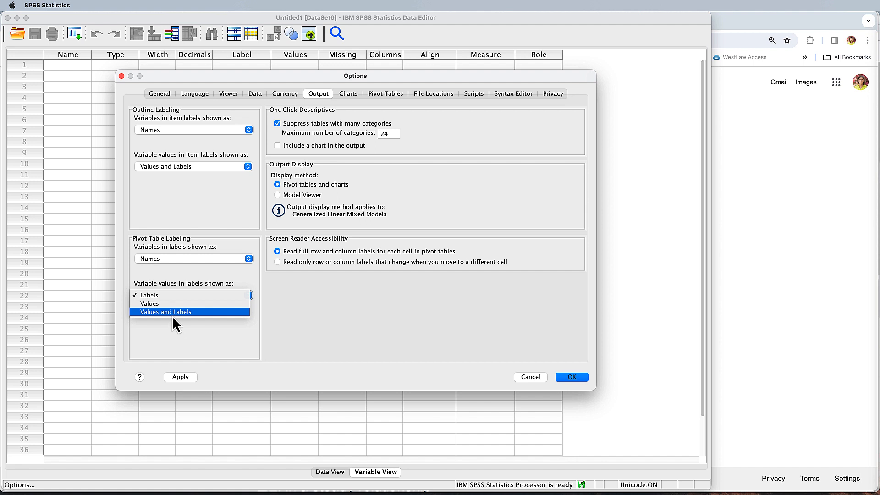
{"action": "left_click", "coordinate": [175, 313]}
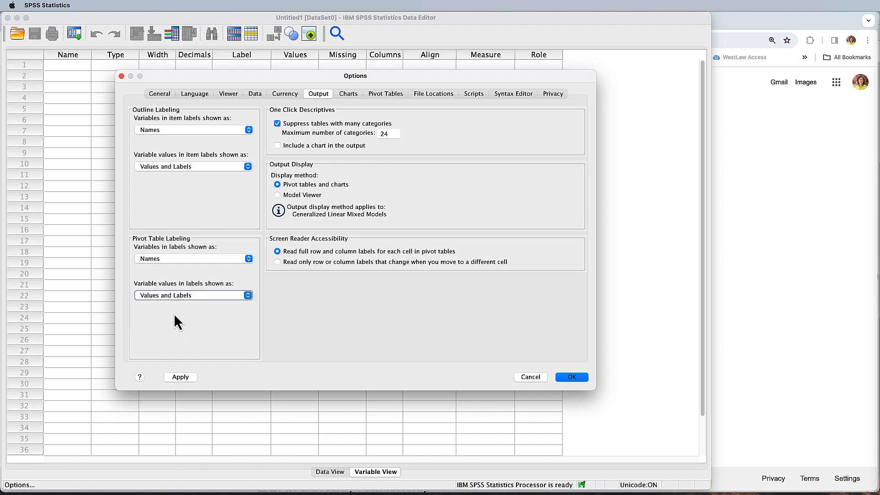
- Set wide pivot tables copied in rich text format to Shrink width to fit, and accept the option changes
{"action": "left_click", "coordinate": [385, 94]}
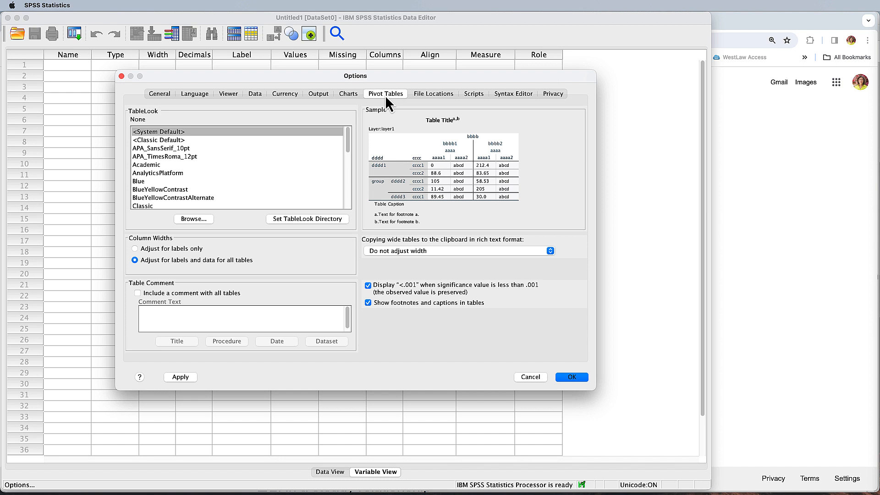
{"action": "left_click", "coordinate": [436, 252]}
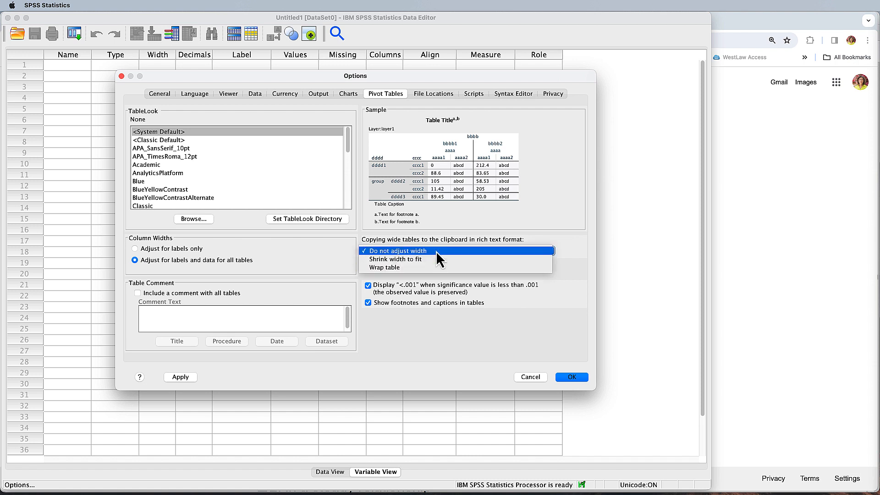
{"action": "left_click", "coordinate": [412, 260]}
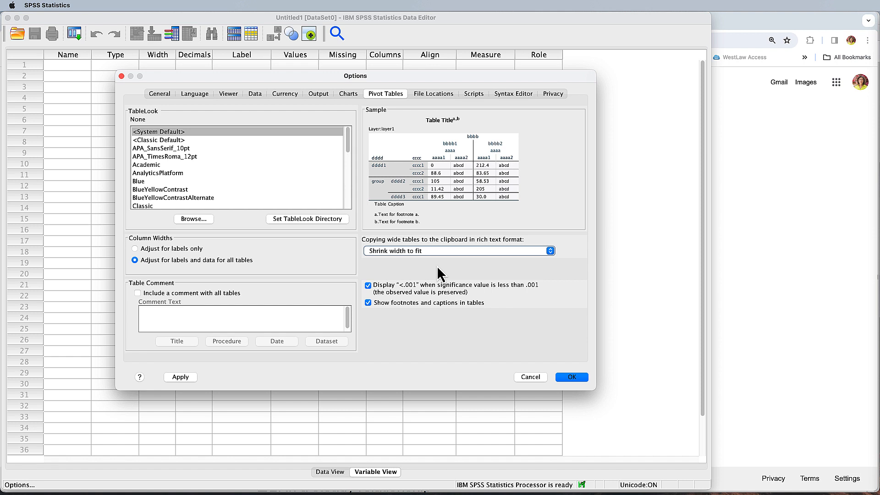
{"action": "left_click", "coordinate": [572, 377]}
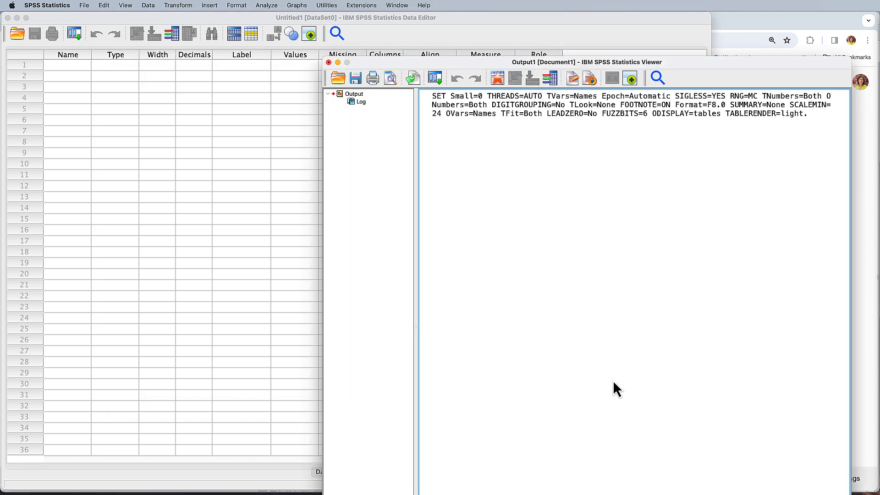
- Move and resize the output viewer window to fit entirely on the screen, and return to the empty Data Editor
{"action": "left_click_drag", "start_coordinate": [765, 67], "coordinate": [679, 25]}
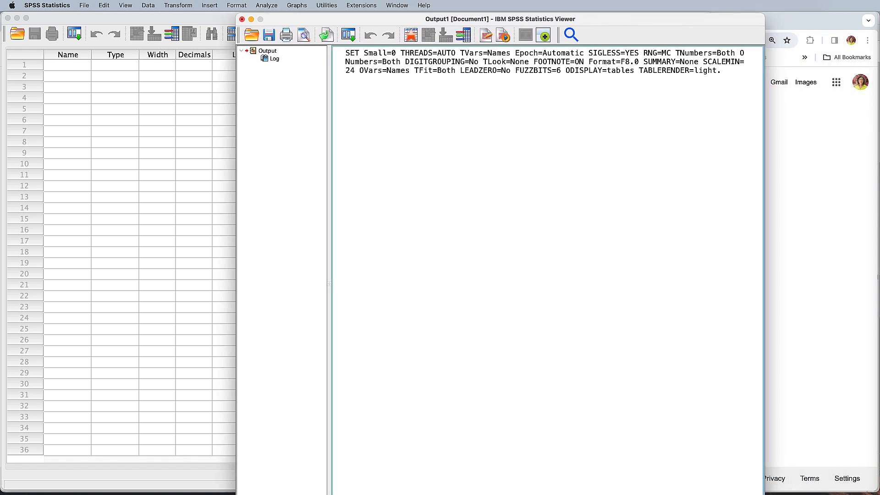
{"action": "left_click_drag", "start_coordinate": [760, 494], "coordinate": [756, 490]}
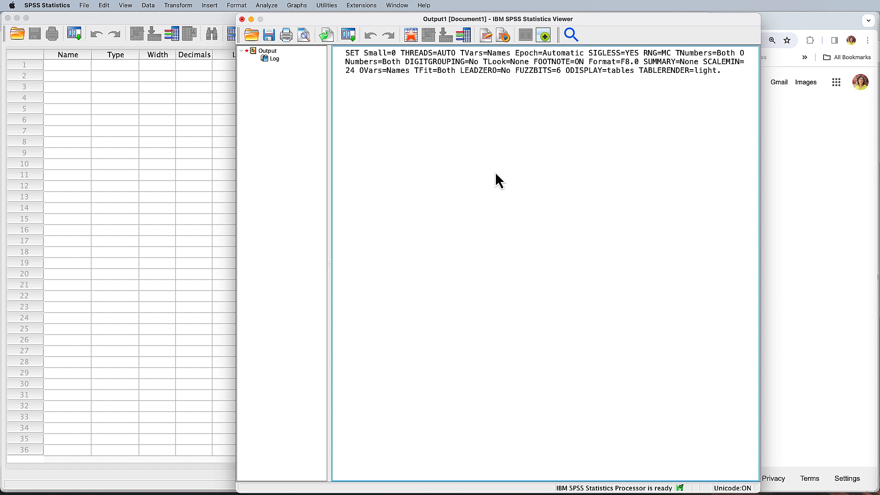
{"action": "key", "text": "super+grave"}
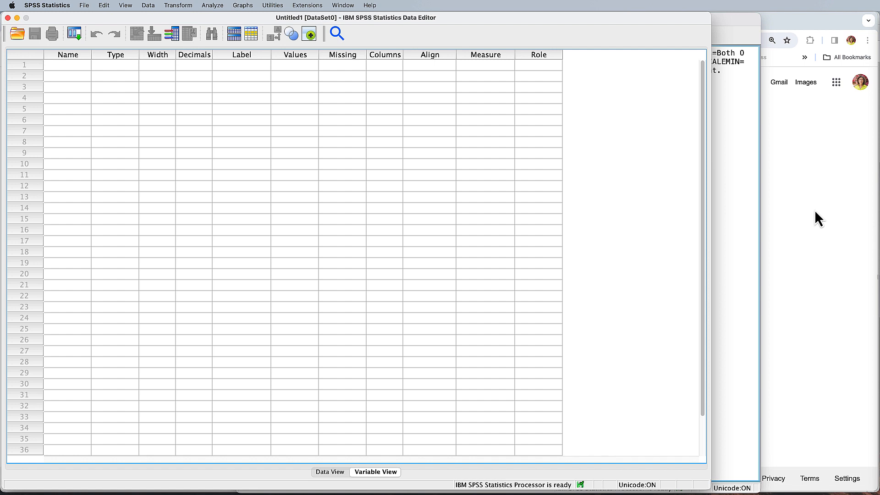
- Import the CSV file survey_2024Lab1.csv from My Drive/TEACH/Grad Stats/Spring 2024/Labs/Lab1 Working with Data with the default read settings
{"action": "left_click", "coordinate": [86, 9]}
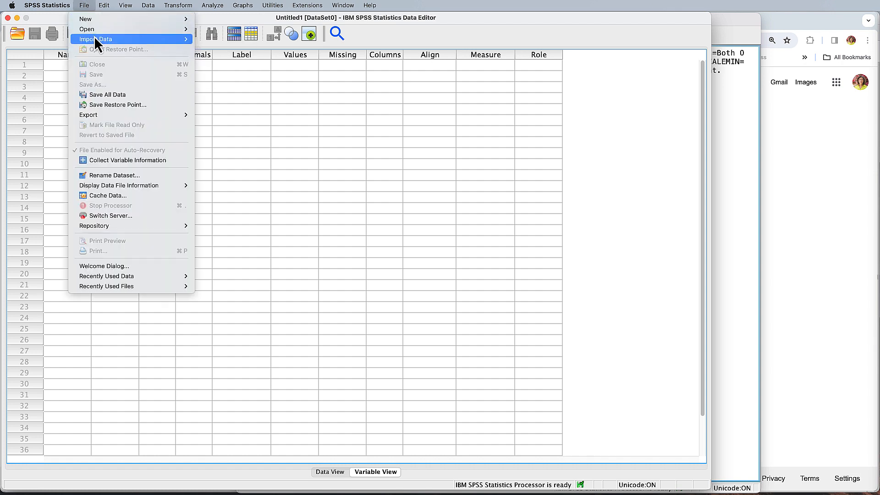
{"action": "mouse_move", "coordinate": [94, 37]}
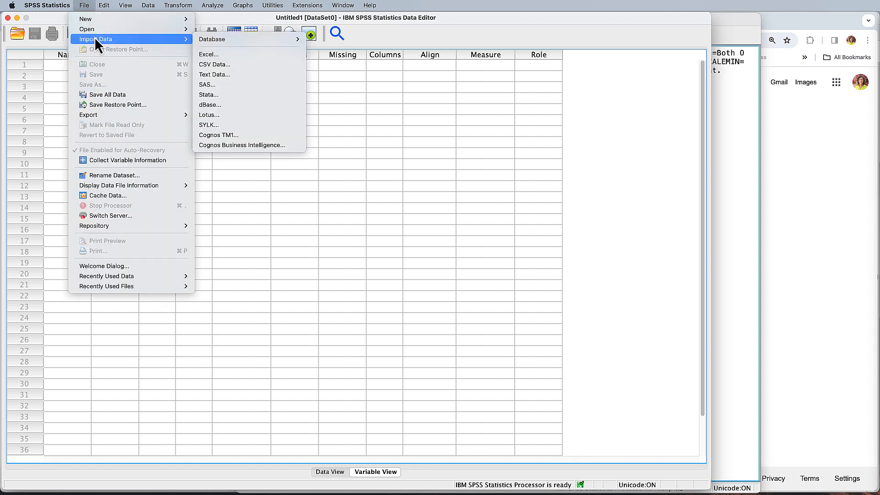
{"action": "left_click", "coordinate": [236, 65]}
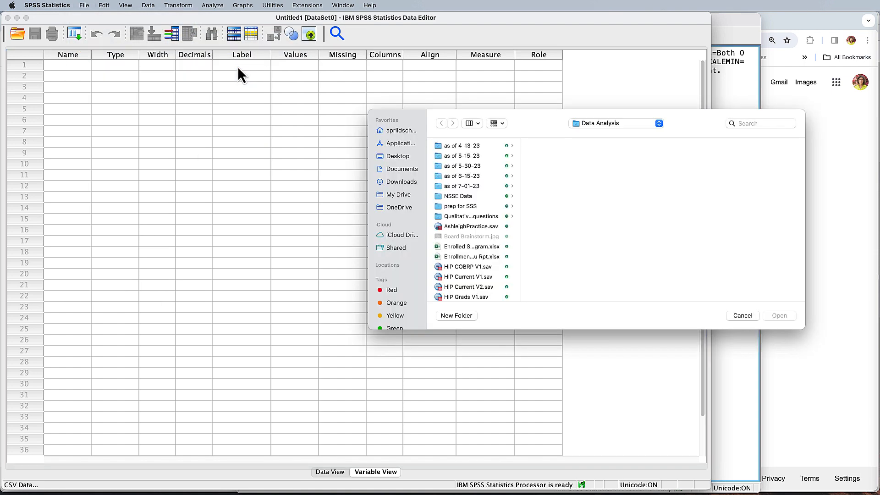
{"action": "left_click_drag", "start_coordinate": [543, 124], "coordinate": [354, 101]}
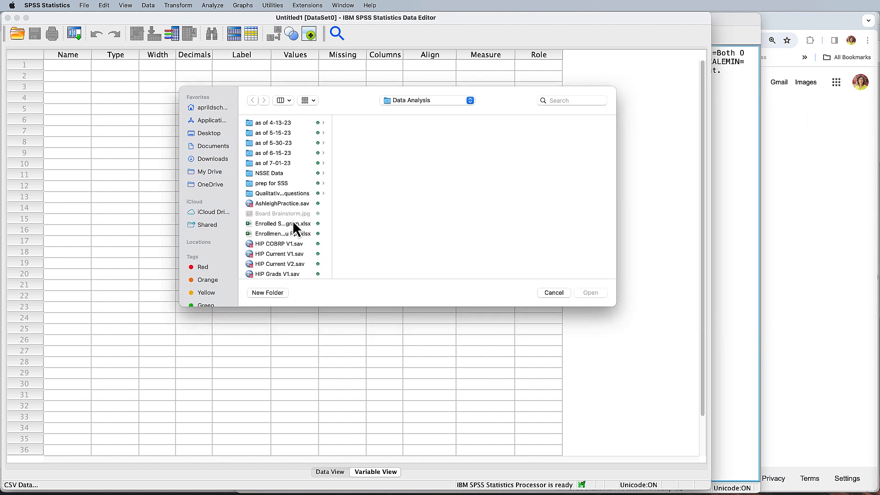
{"action": "left_click", "coordinate": [212, 175]}
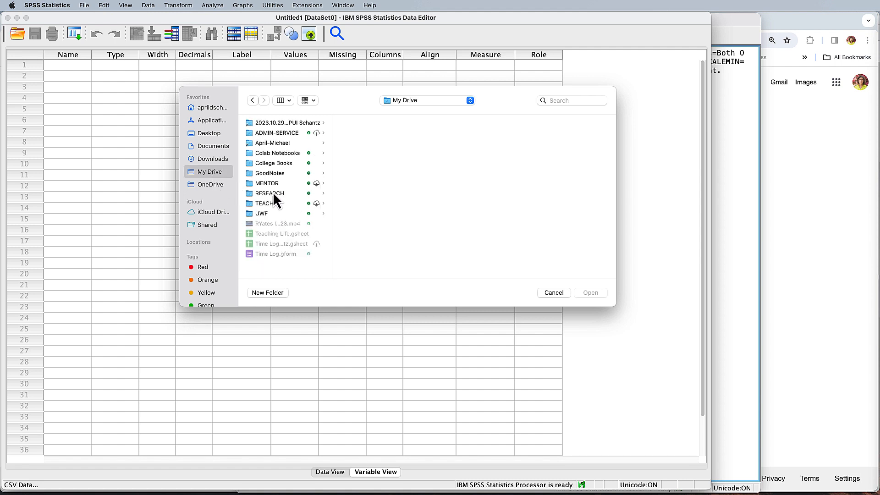
{"action": "left_click", "coordinate": [268, 204]}
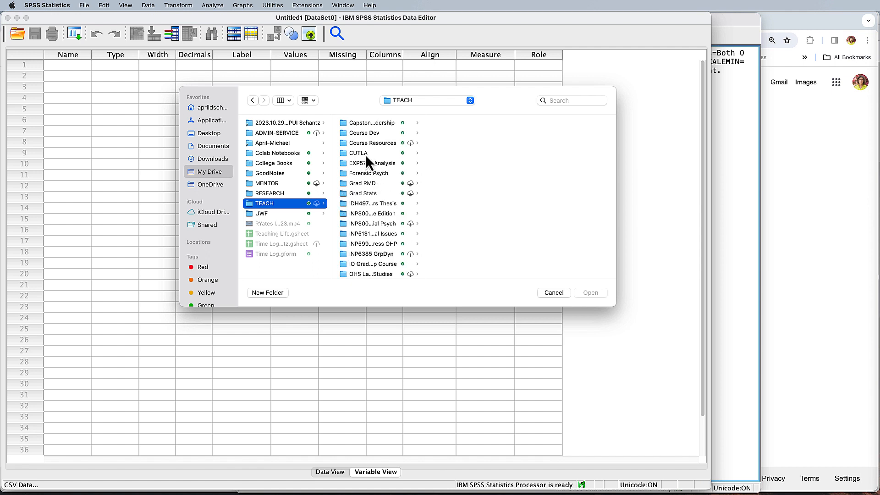
{"action": "left_click", "coordinate": [364, 193]}
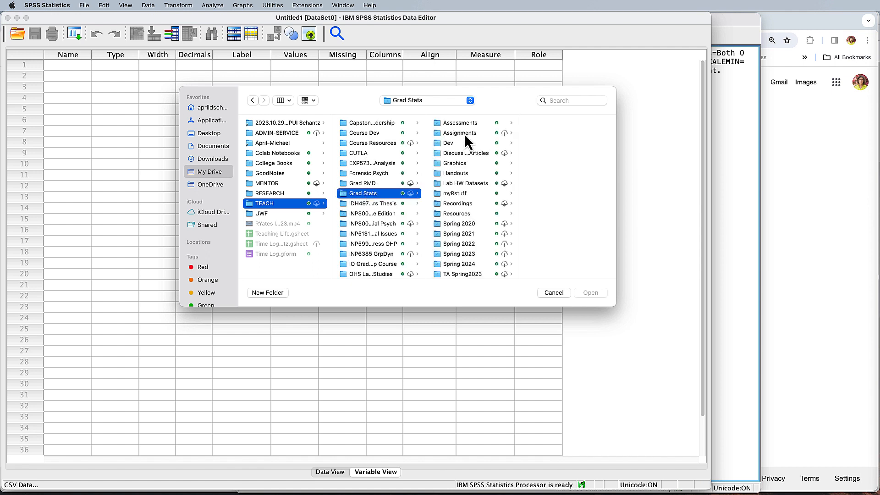
{"action": "left_click", "coordinate": [453, 264]}
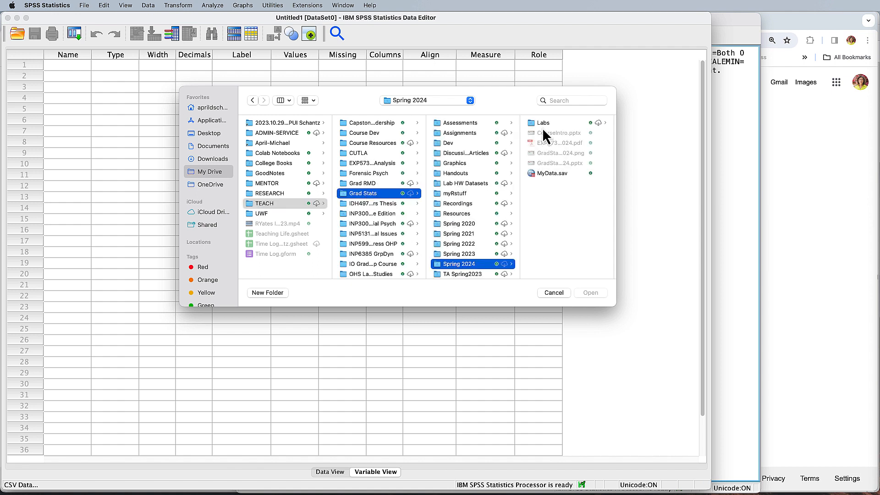
{"action": "left_click", "coordinate": [540, 123]}
{"action": "left_click", "coordinate": [549, 123]}
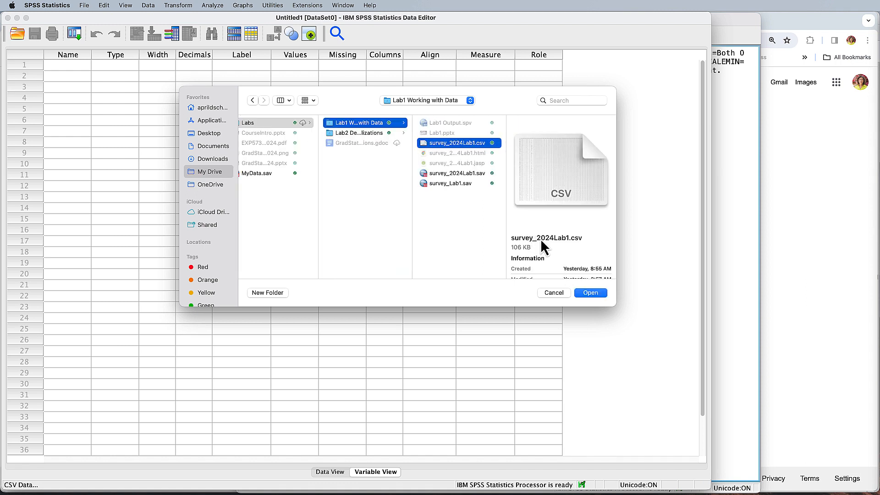
{"action": "left_click", "coordinate": [591, 293]}
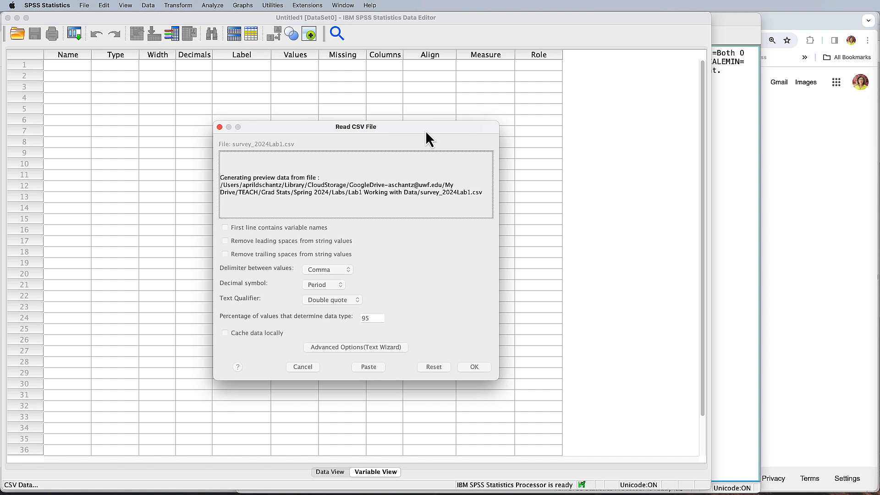
{"action": "left_click_drag", "start_coordinate": [426, 134], "coordinate": [396, 100]}
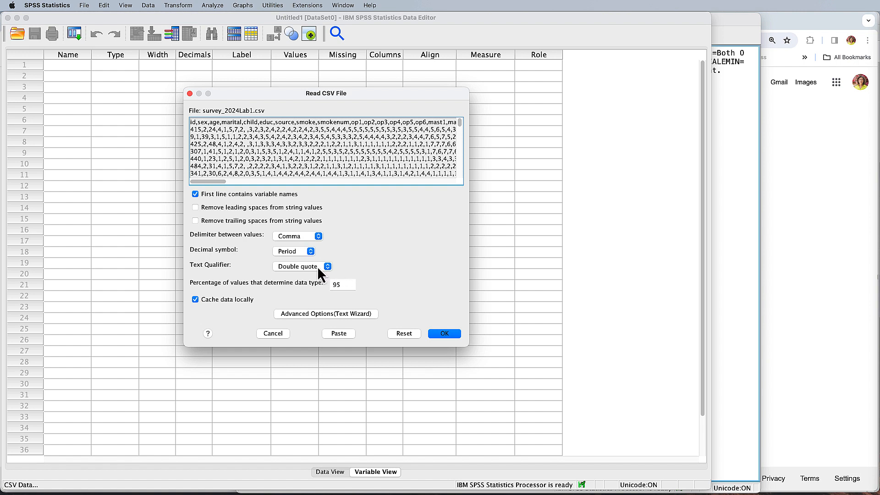
{"action": "left_click", "coordinate": [444, 333]}
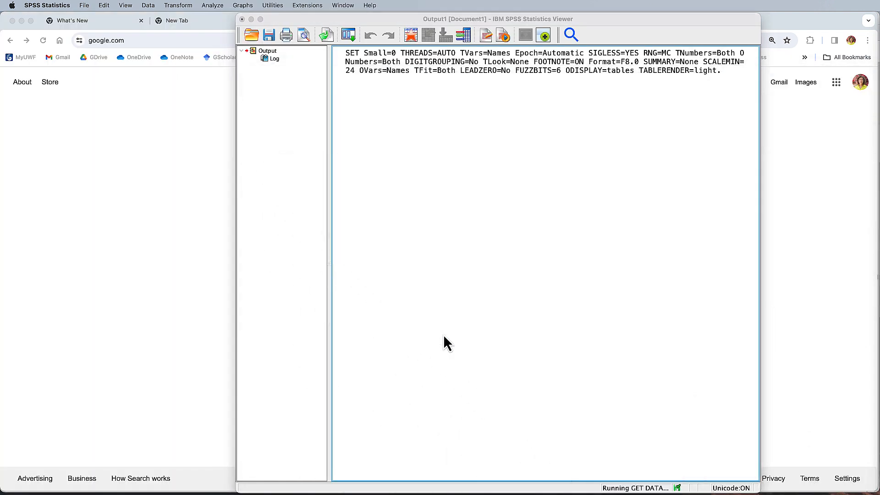
- Fit the imported dataset's window on the screen, show its case data, and widen the window to display more variable columns
{"action": "left_click_drag", "start_coordinate": [722, 76], "coordinate": [494, 21]}
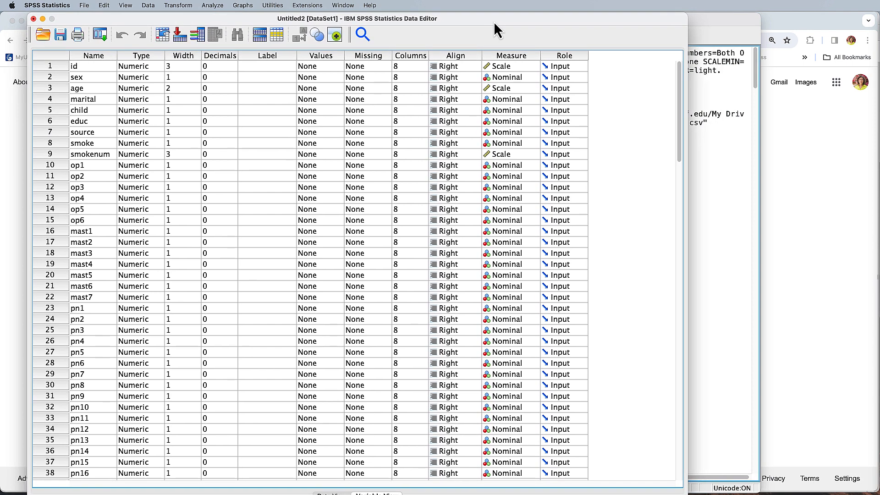
{"action": "mouse_move", "coordinate": [687, 494]}
{"action": "left_mouse_down"}
{"action": "mouse_move", "coordinate": [692, 480]}
{"action": "mouse_move", "coordinate": [692, 488]}
{"action": "left_mouse_up"}
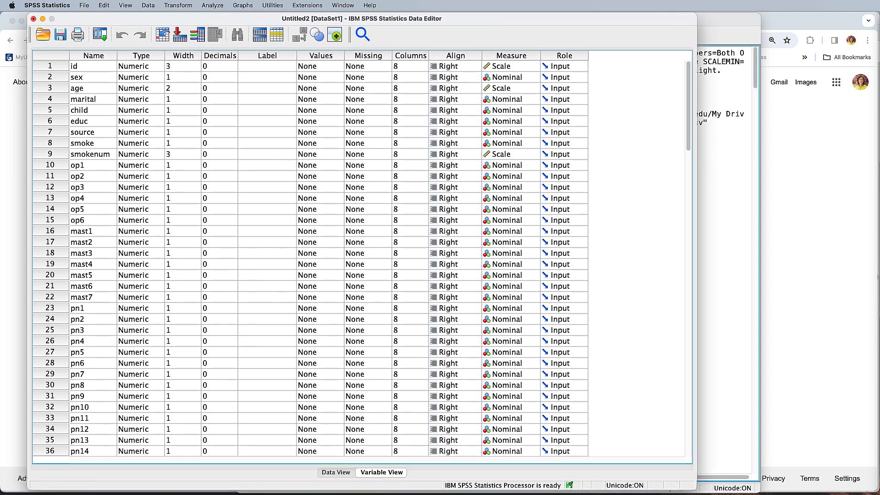
{"action": "left_click", "coordinate": [339, 472]}
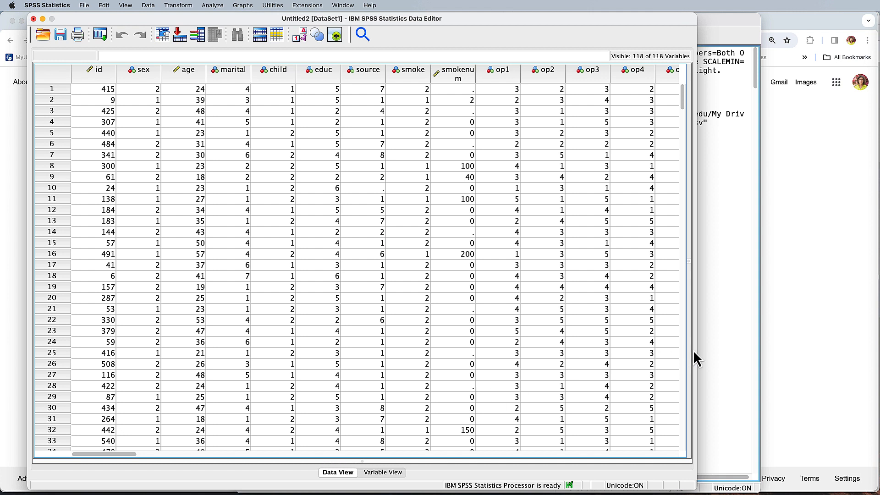
{"action": "left_click_drag", "start_coordinate": [694, 350], "coordinate": [810, 347]}
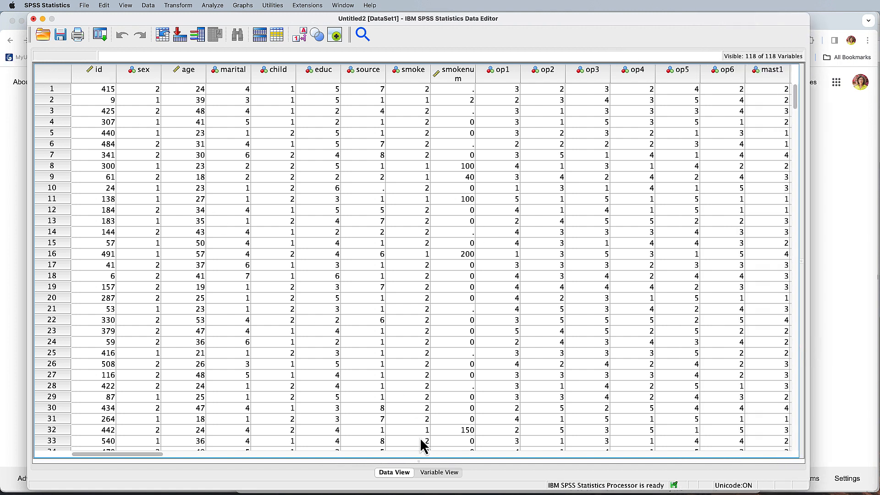
- Show the dataset's variable definitions and set the measurement level of the id variable to Nominal
{"action": "left_click", "coordinate": [438, 473]}
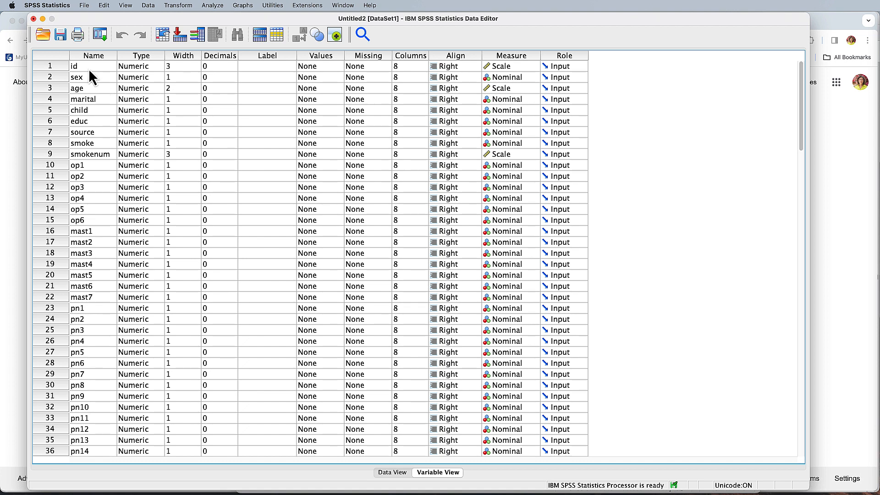
{"action": "left_click", "coordinate": [532, 66]}
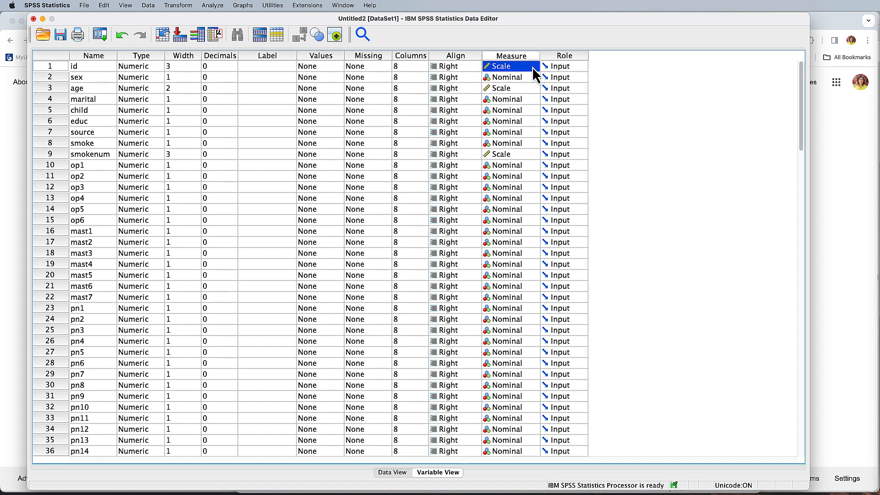
{"action": "left_click", "coordinate": [505, 78]}
{"action": "left_click", "coordinate": [506, 77]}
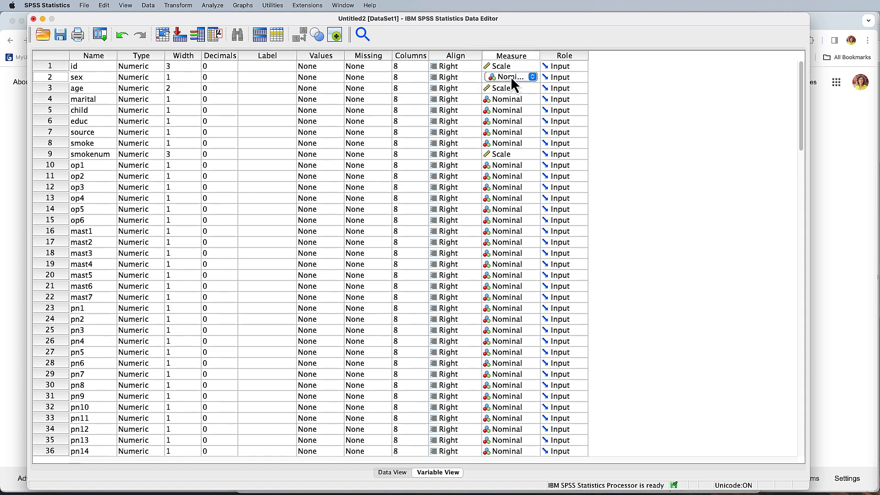
{"action": "left_click", "coordinate": [529, 65]}
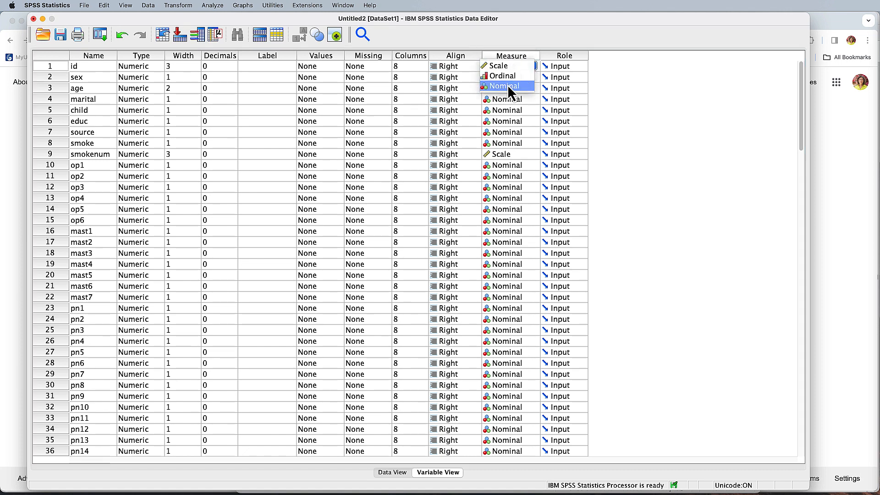
{"action": "left_click", "coordinate": [508, 84]}
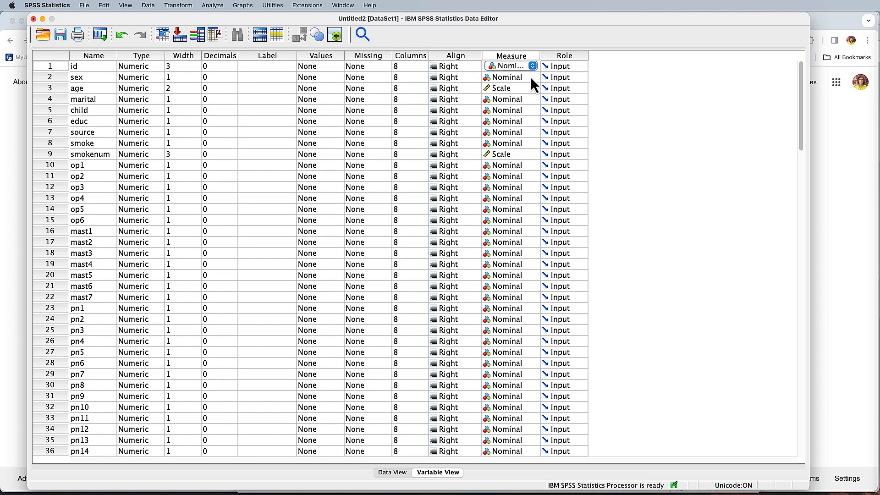
- Widen the Label column to make room for long variable labels, and select the label cell of id
{"action": "left_click", "coordinate": [285, 55]}
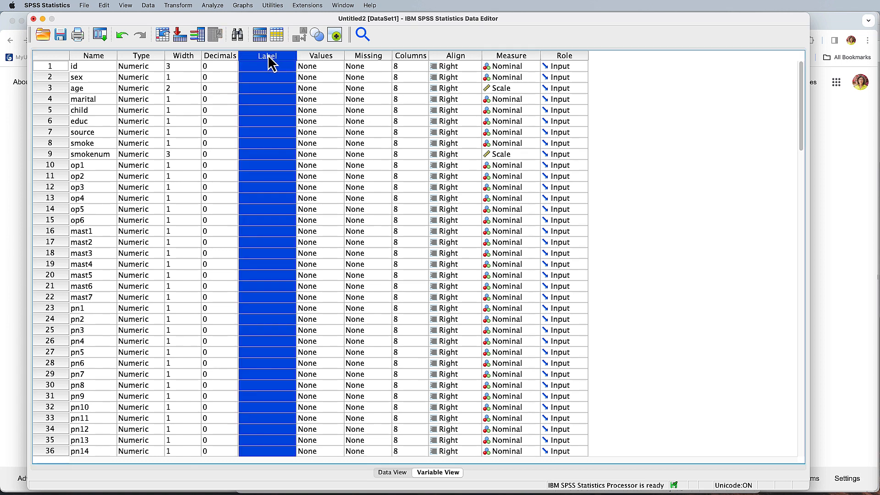
{"action": "left_click_drag", "start_coordinate": [296, 55], "coordinate": [495, 55]}
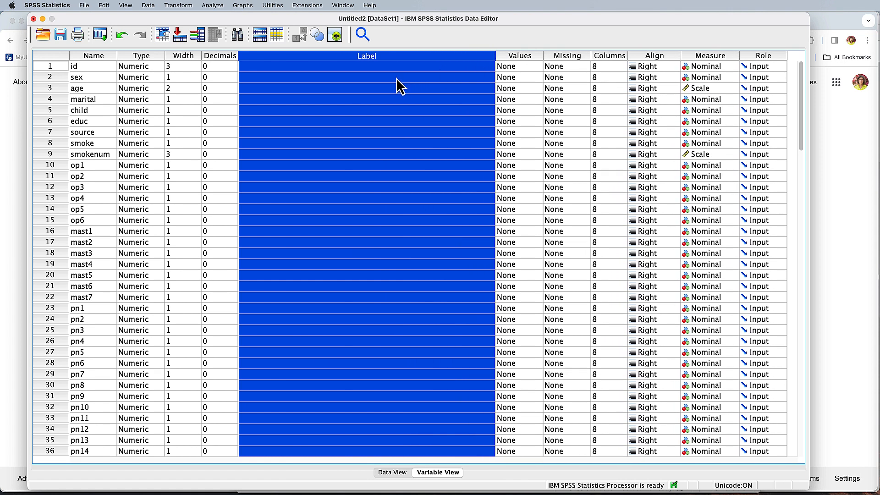
{"action": "left_click", "coordinate": [341, 69]}
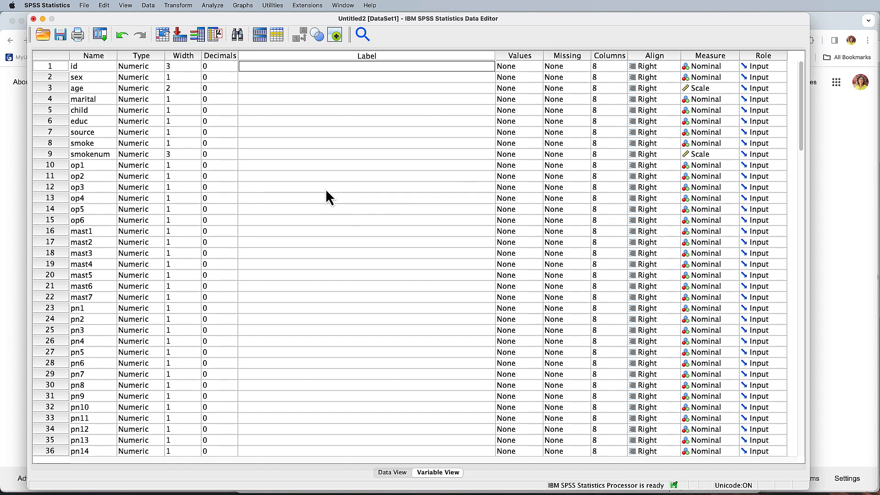
- Switch to survey_codebook.pdf in Acrobat and examine the codebook table for the full name of the id variable
{"action": "key", "text": "super+Tab"}
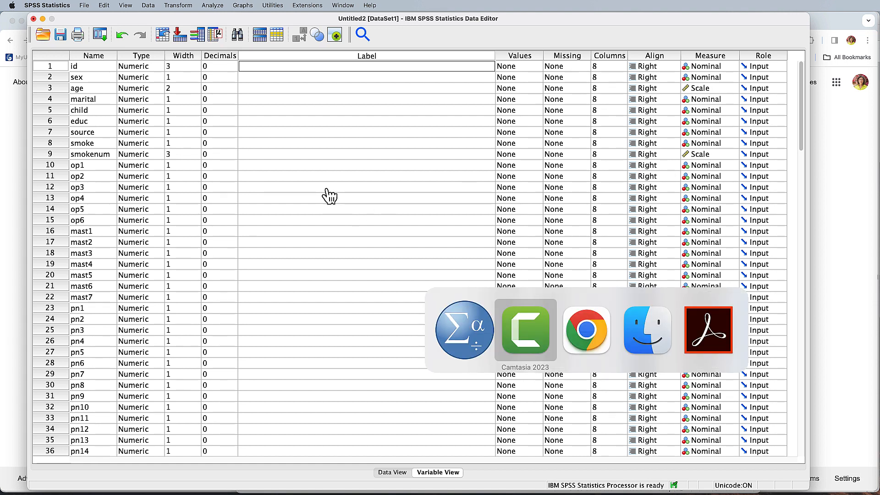
{"action": "key", "text": "super+Tab"}
{"action": "key", "text": "super+Tab"}
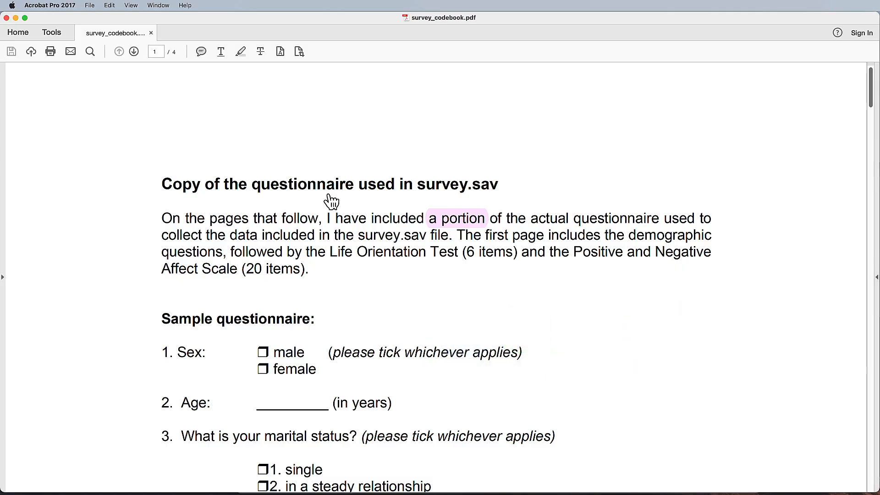
{"action": "scroll", "coordinate": [289, 171], "scroll_direction": "down", "scroll_amount": 3}
{"action": "scroll", "coordinate": [286, 165], "scroll_direction": "down", "scroll_amount": 20}
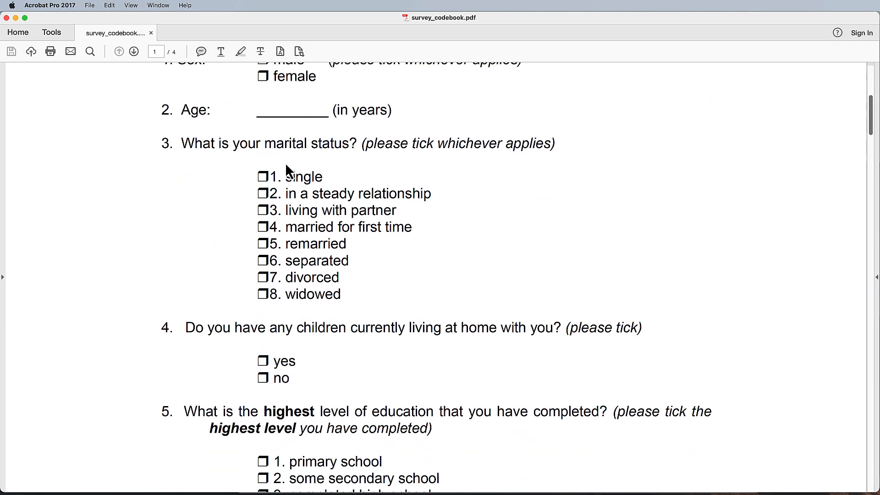
{"action": "scroll", "coordinate": [286, 165], "scroll_direction": "down", "scroll_amount": 15}
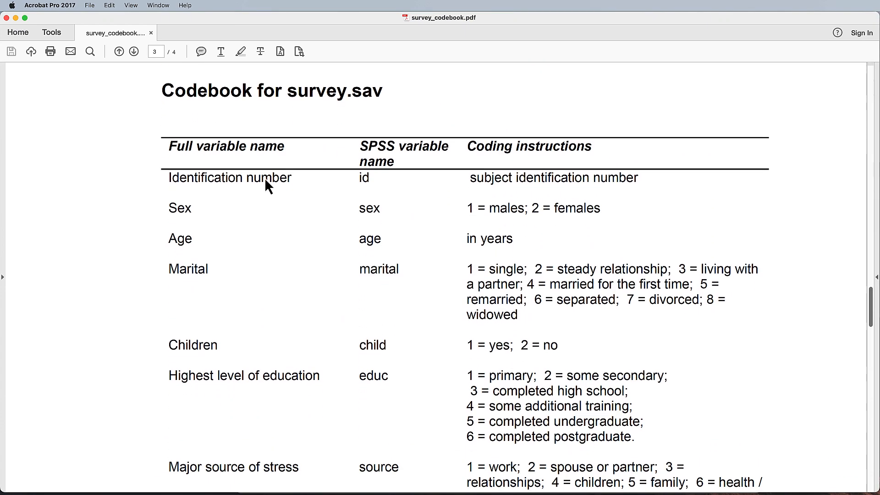
{"action": "left_click_drag", "start_coordinate": [170, 177], "coordinate": [302, 181]}
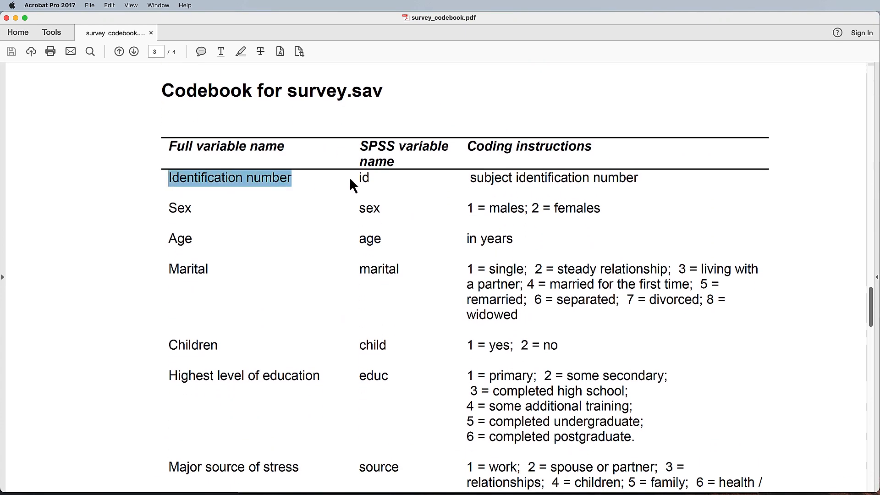
{"action": "double_click", "coordinate": [364, 176]}
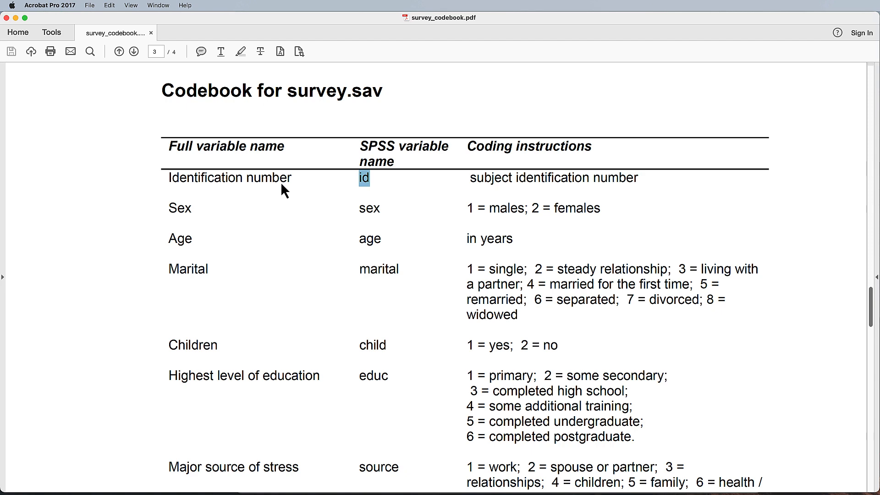
- Return to the SPSS Data Editor and label the id variable "Identification number"
{"action": "key", "text": "super+Tab"}
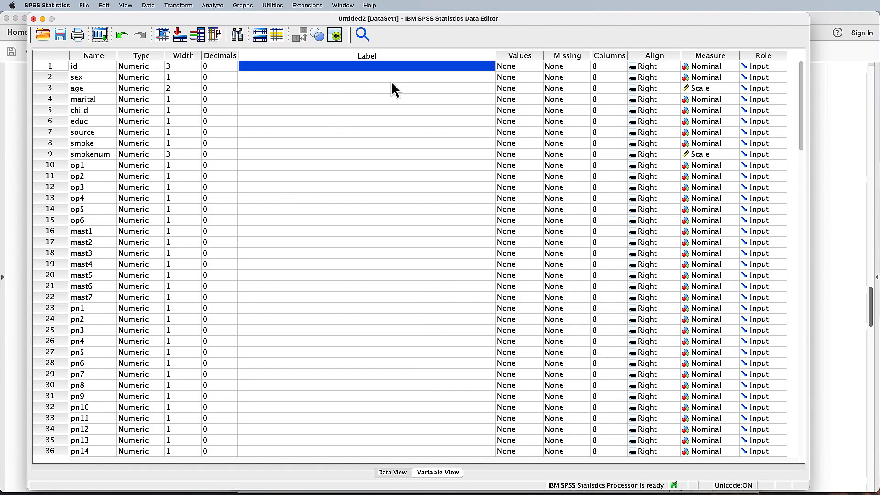
{"action": "double_click", "coordinate": [411, 67]}
{"action": "type", "text": "Id"}
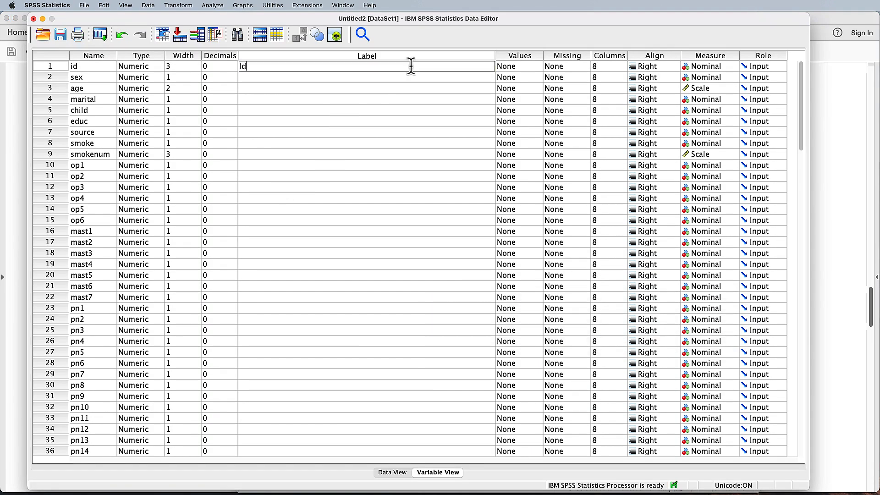
{"action": "type", "text": "entification number"}
{"action": "key", "text": "Return"}
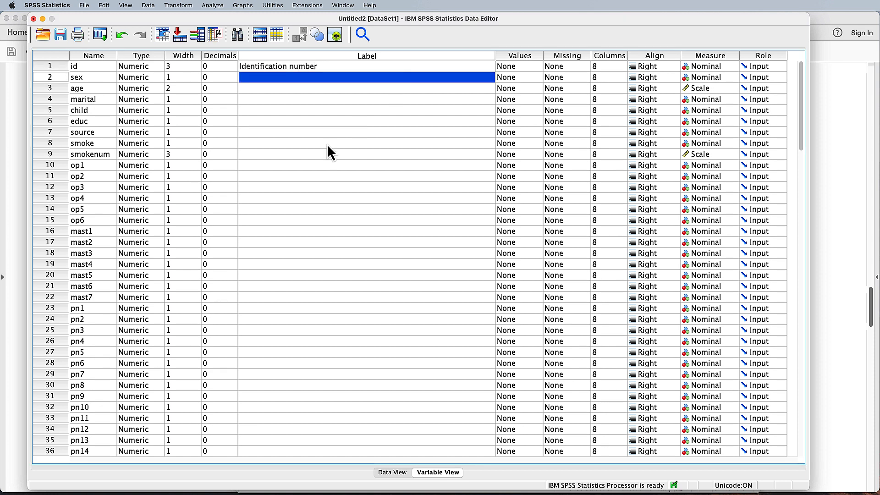
- Label the sex variable "Sex/gender"
{"action": "left_click", "coordinate": [62, 77]}
{"action": "left_click", "coordinate": [53, 100]}
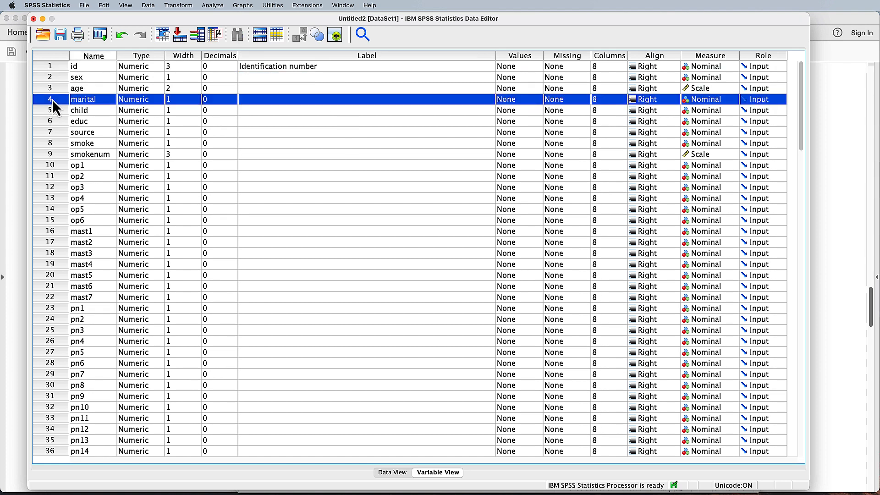
{"action": "left_click", "coordinate": [51, 112]}
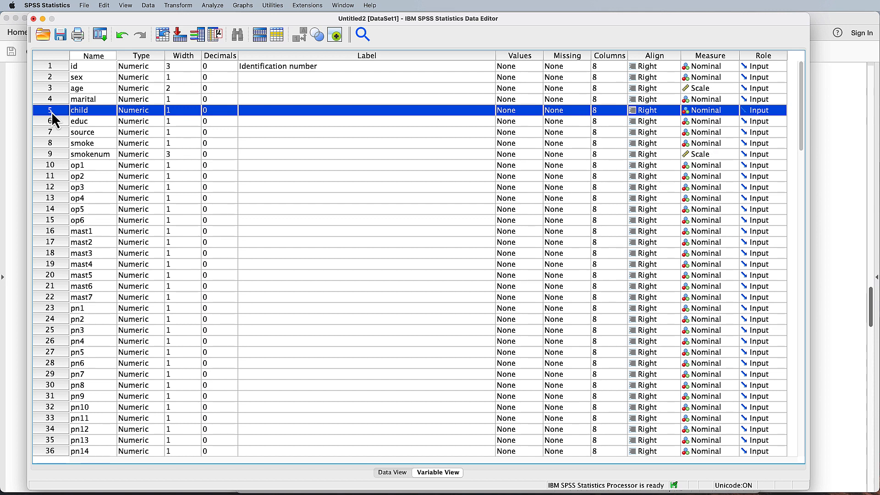
{"action": "left_click", "coordinate": [54, 78]}
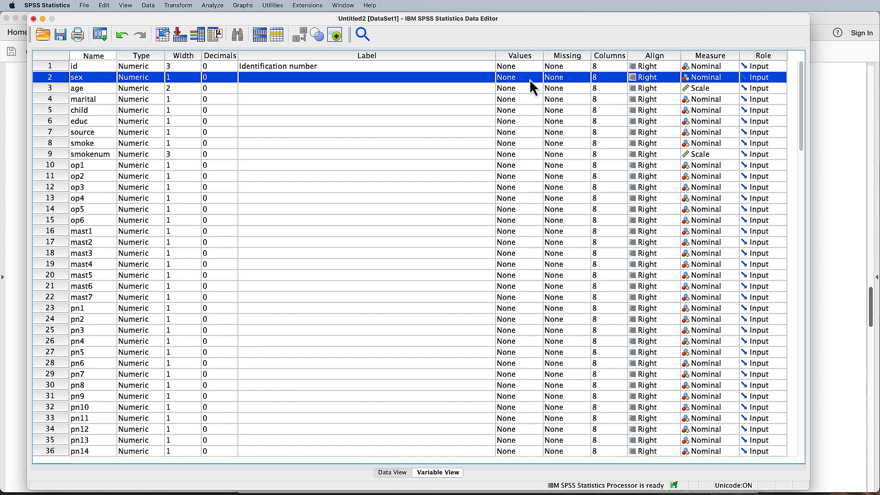
{"action": "left_click", "coordinate": [423, 80]}
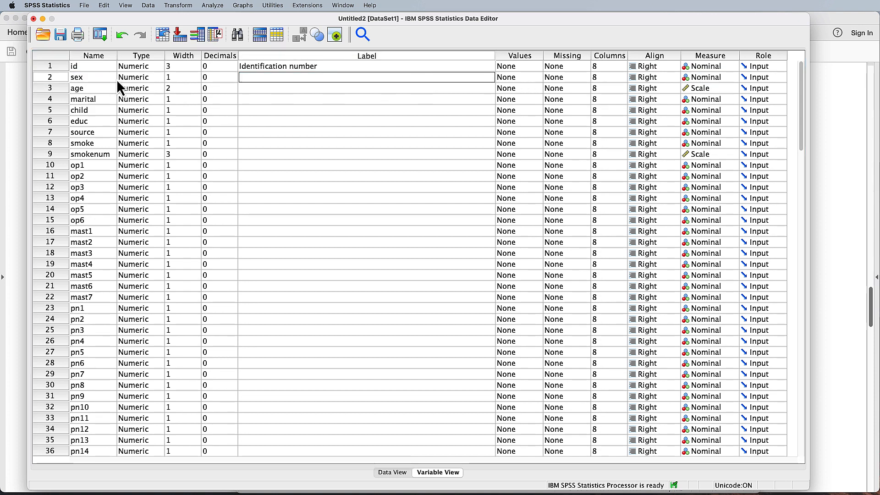
{"action": "type", "text": "Sex"}
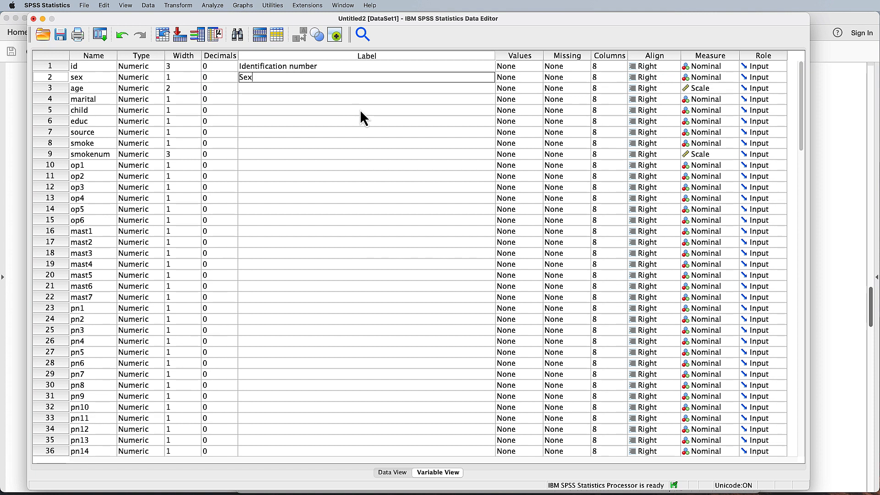
{"action": "type", "text": "/gender"}
- Look up the coding instructions for sex in the Acrobat codebook, and return to the SPSS Data Editor
{"action": "key", "text": "super+Tab"}
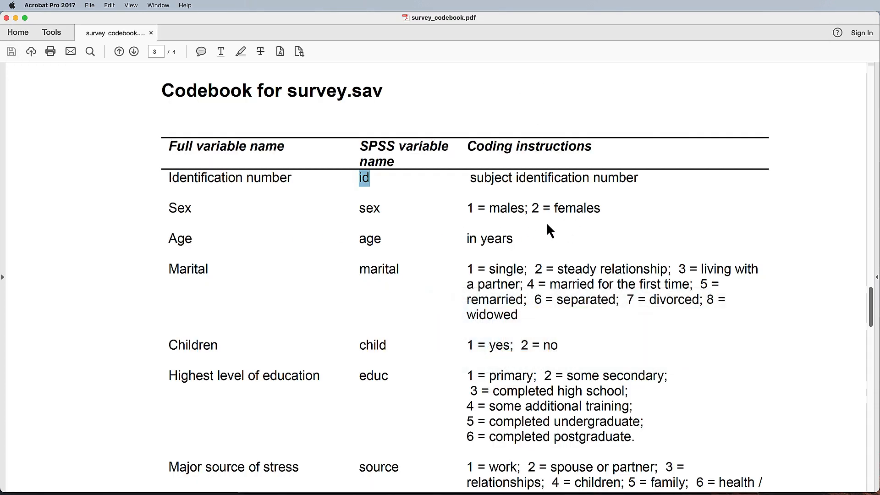
{"action": "left_click", "coordinate": [469, 214]}
{"action": "left_click_drag", "start_coordinate": [470, 214], "coordinate": [609, 222]}
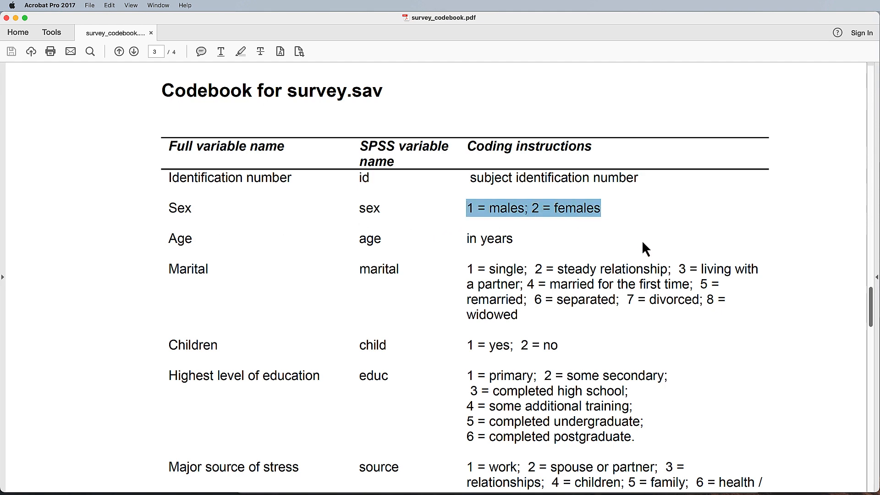
{"action": "key", "text": "super+Tab"}
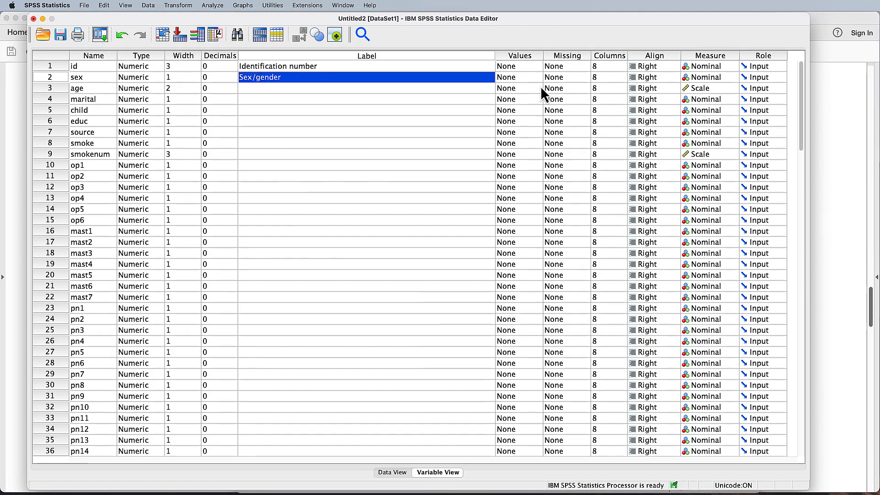
- Open the value labels of the sex variable and add the label "males" for value 1
{"action": "left_click", "coordinate": [539, 80]}
{"action": "left_click", "coordinate": [539, 79]}
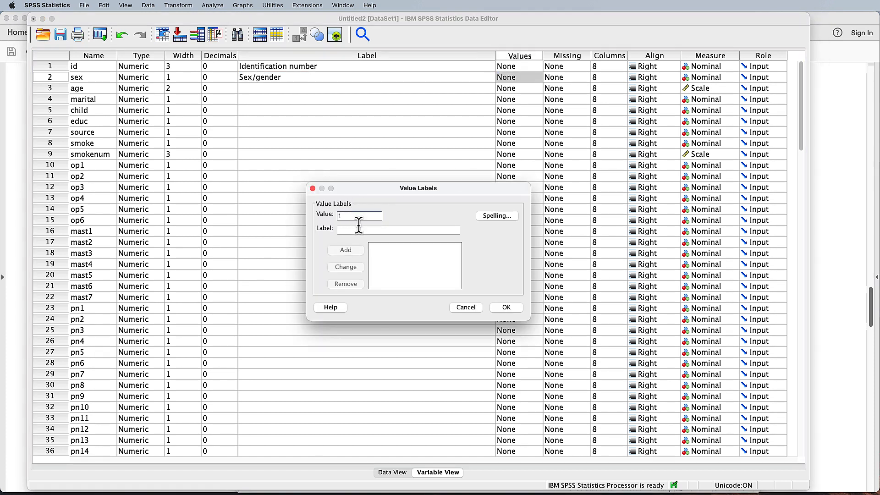
{"action": "key", "text": "Tab"}
{"action": "type", "text": "males"}
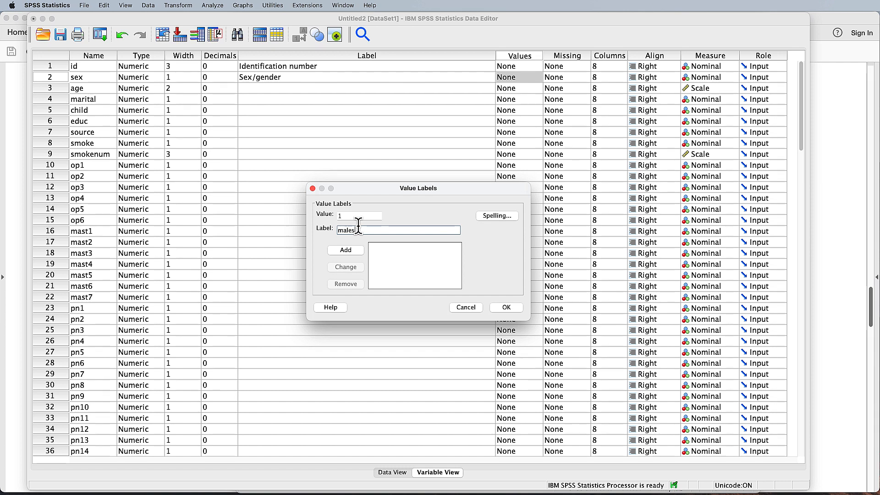
{"action": "left_click", "coordinate": [351, 251]}
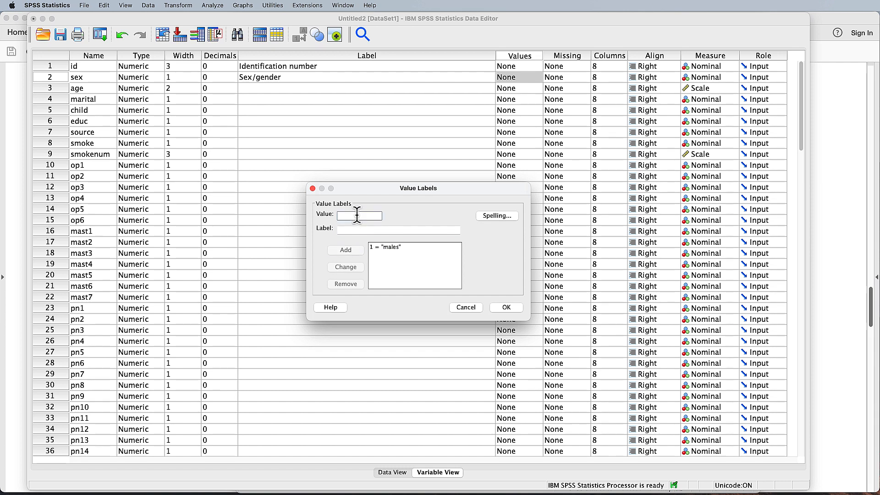
- Add the label "females" for value 2 of the sex variable
{"action": "left_click", "coordinate": [357, 215]}
{"action": "type", "text": "2"}
{"action": "left_click", "coordinate": [370, 230]}
{"action": "type", "text": "fma"}
{"action": "key", "text": "BackSpace"}
{"action": "key", "text": "BackSpace"}
{"action": "type", "text": "e"}
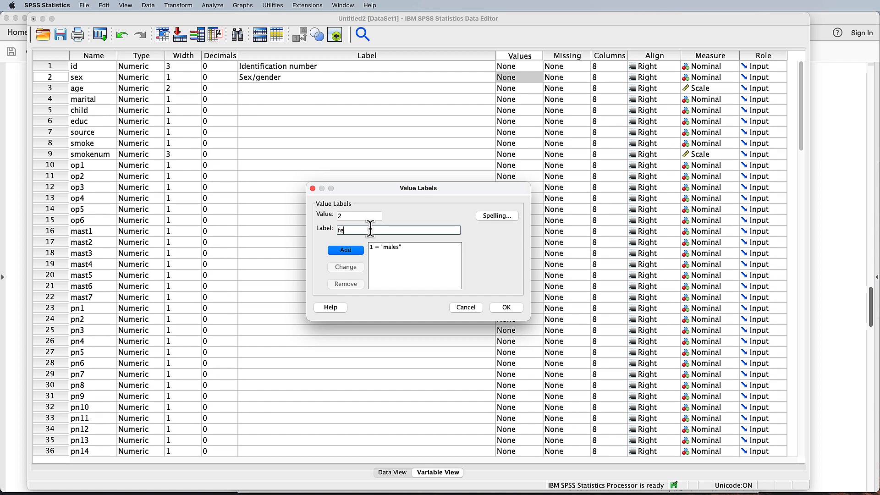
{"action": "type", "text": "males"}
{"action": "left_click", "coordinate": [354, 250]}
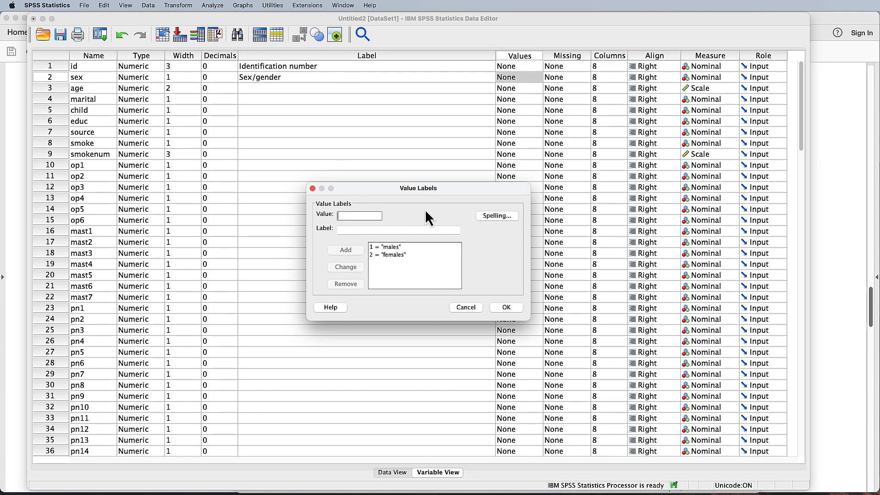
- Move the Value Labels dialog aside, check the SPSS Statistics version information, and accept the value labels for sex
{"action": "left_click_drag", "start_coordinate": [464, 188], "coordinate": [405, 119]}
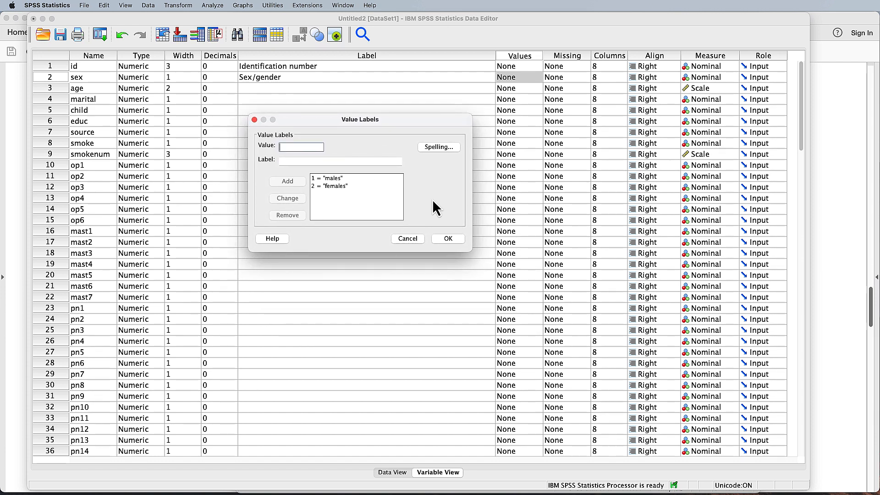
{"action": "left_click", "coordinate": [48, 7]}
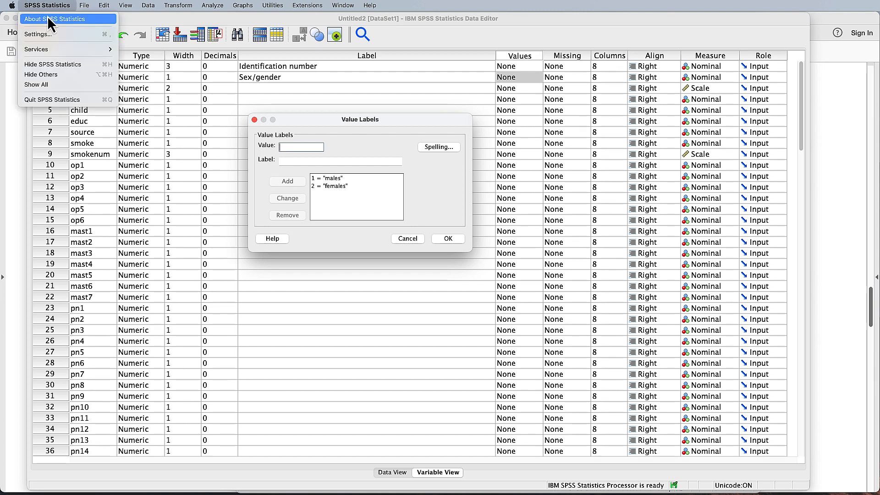
{"action": "left_click", "coordinate": [48, 18]}
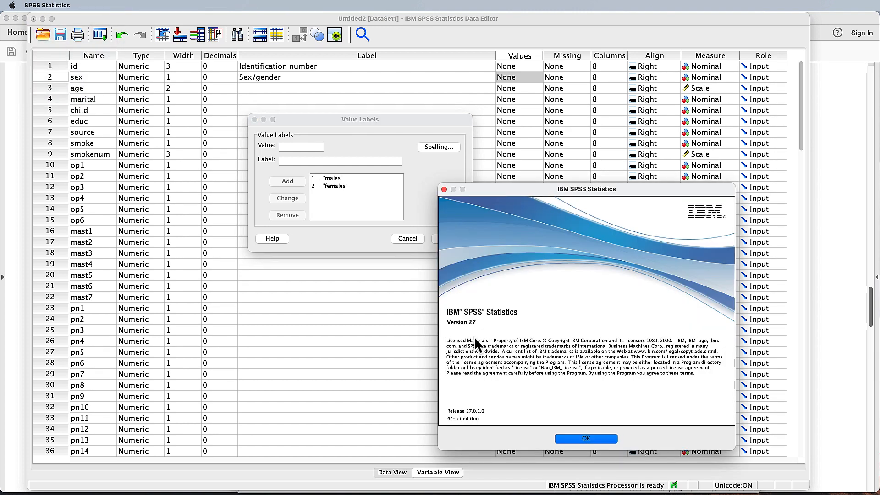
{"action": "left_click", "coordinate": [588, 439]}
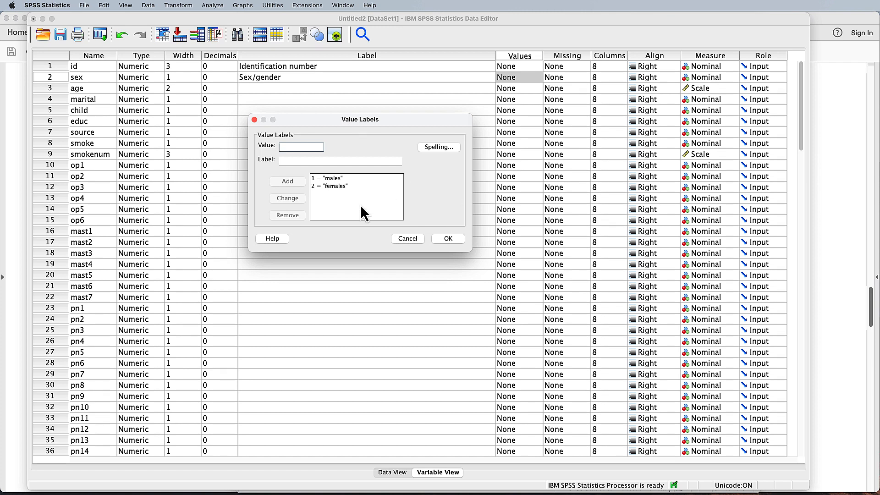
{"action": "left_click", "coordinate": [448, 239]}
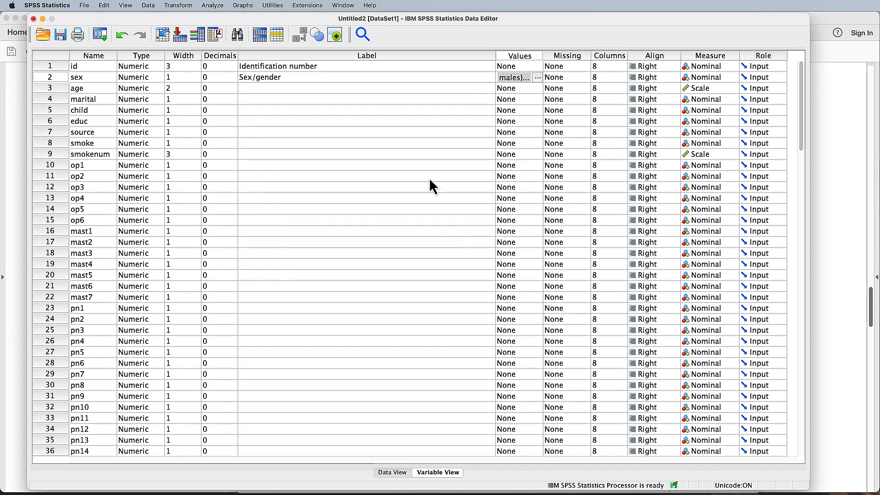
- Set the label of the age variable to "Age"
{"action": "left_click", "coordinate": [339, 88]}
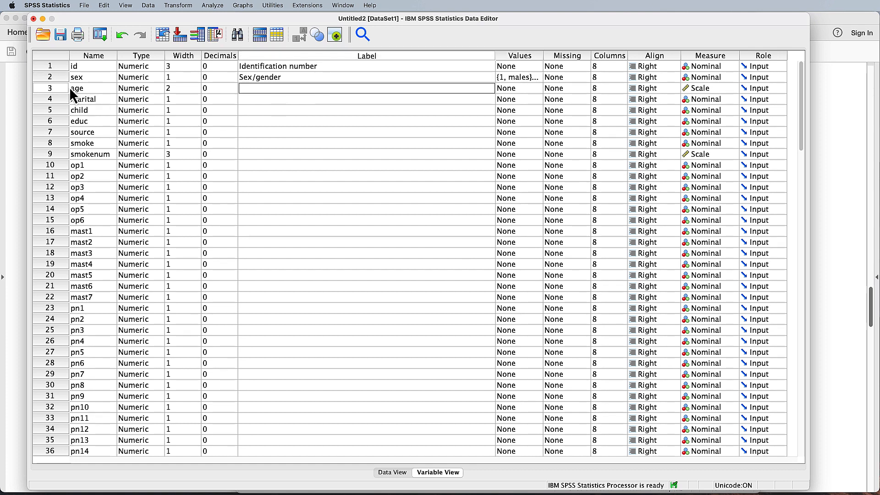
{"action": "left_click", "coordinate": [51, 88]}
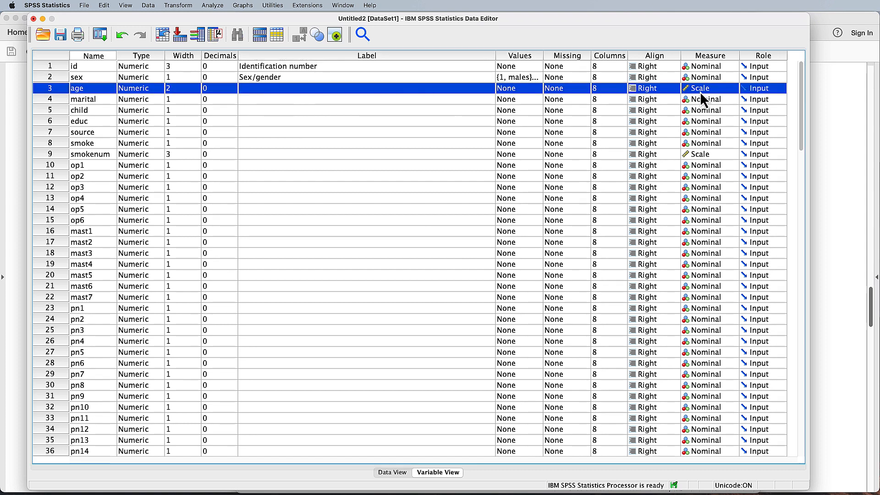
{"action": "left_click", "coordinate": [367, 91]}
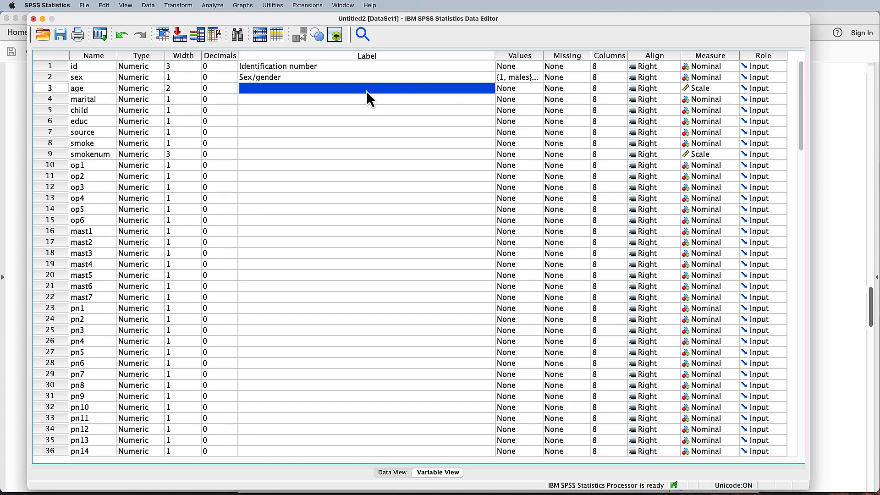
{"action": "type", "text": "Ag"}
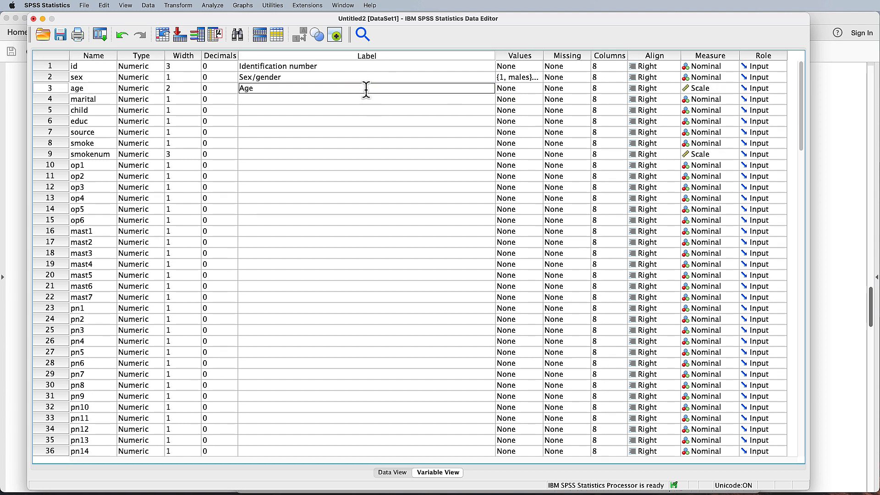
{"action": "type", "text": "e"}
{"action": "key", "text": "Return"}
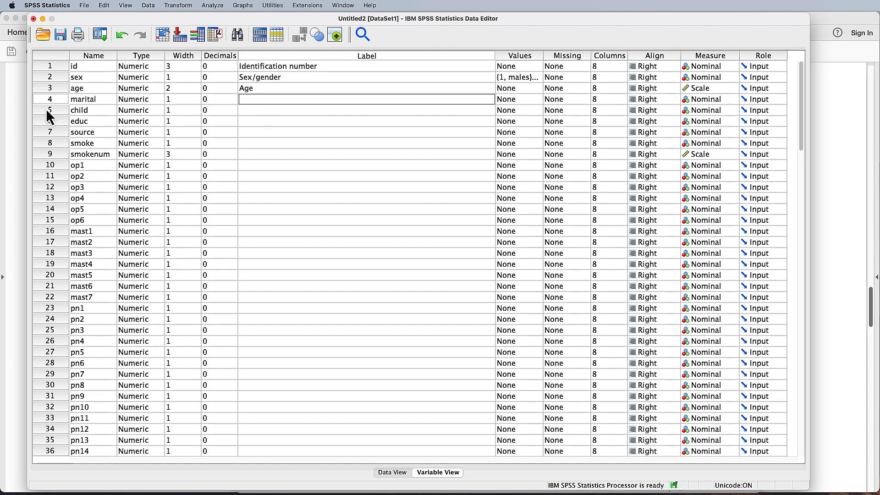
- Label the marital variable "marital status" and open its value labels
{"action": "left_click_drag", "start_coordinate": [53, 101], "coordinate": [51, 145]}
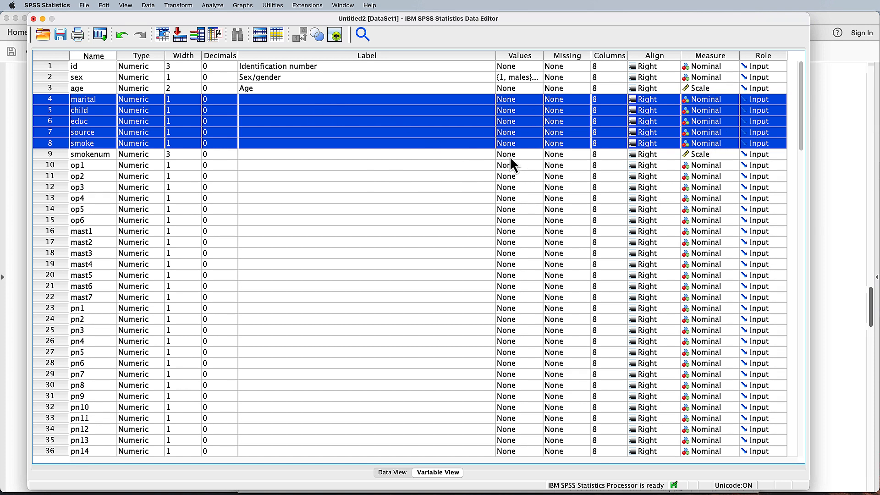
{"action": "left_click", "coordinate": [391, 101]}
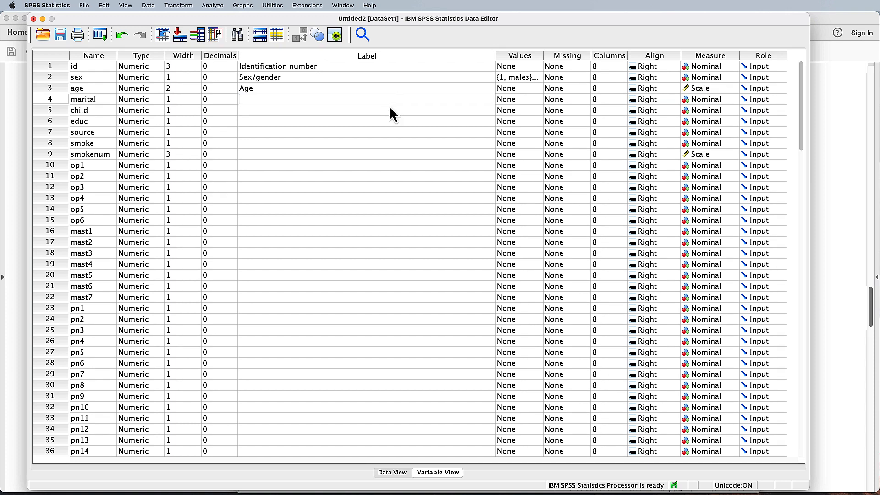
{"action": "type", "text": "marital status"}
{"action": "key", "text": "Tab"}
{"action": "key", "text": "space"}
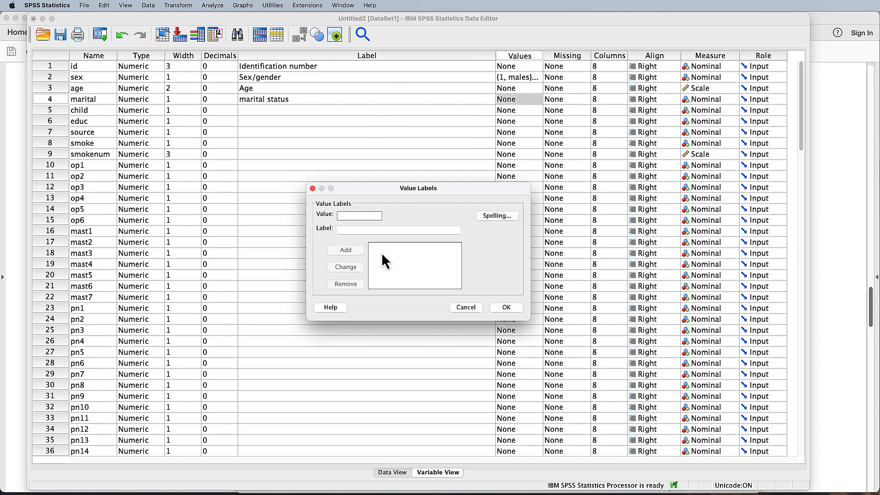
- Add the marital value labels 1 = "single" and 2 = "steady relationship"
{"action": "left_click", "coordinate": [356, 216]}
{"action": "type", "text": "1"}
{"action": "key", "text": "Tab"}
{"action": "type", "text": "single"}
{"action": "key", "text": "alt+a"}
{"action": "type", "text": "2"}
{"action": "key", "text": "Tab"}
{"action": "type", "text": "ste"}
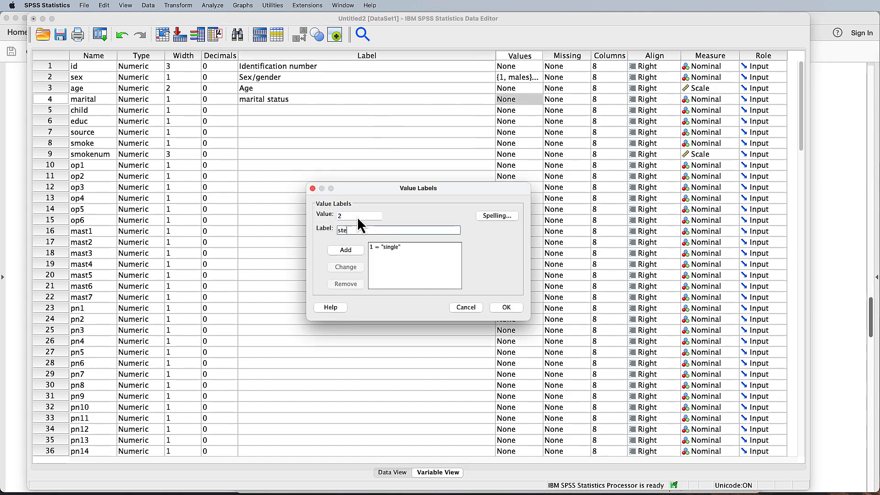
{"action": "type", "text": "ady relationship"}
{"action": "key", "text": "alt+a"}
- Add the marital value labels 3 = "living w partner" and 4 = "married first time"
{"action": "type", "text": "3"}
{"action": "key", "text": "Tab"}
{"action": "type", "text": "living w partner"}
{"action": "key", "text": "alt+a"}
{"action": "type", "text": "4"}
{"action": "key", "text": "Tab"}
{"action": "type", "text": "married first time"}
{"action": "key", "text": "alt+a"}
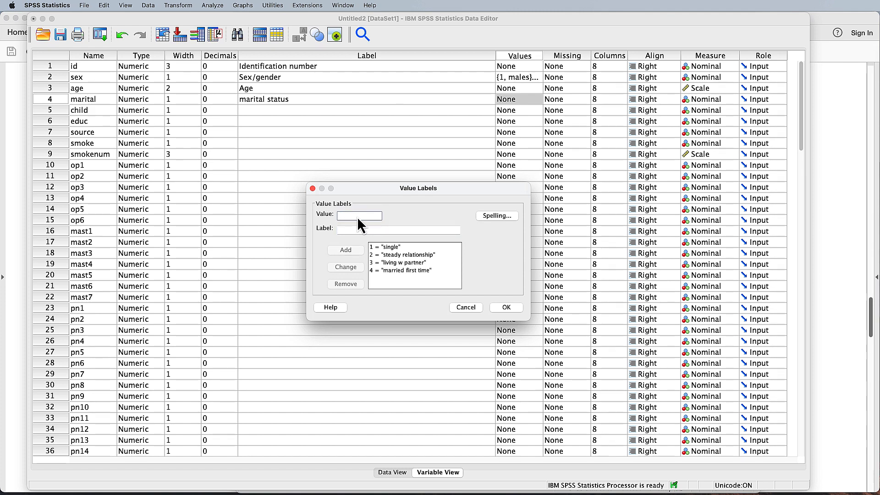
- Enter the marital value labels 5 = "remarried" and 6 = "separated"
{"action": "type", "text": "5"}
{"action": "key", "text": "Tab"}
{"action": "type", "text": "remarried"}
{"action": "key", "text": "alt+a"}
{"action": "type", "text": "6"}
{"action": "key", "text": "Tab"}
{"action": "type", "text": "separated"}
- Add the marital value labels 7 = "divorced" and 8 = "widowed", and accept the set
{"action": "key", "text": "alt+a"}
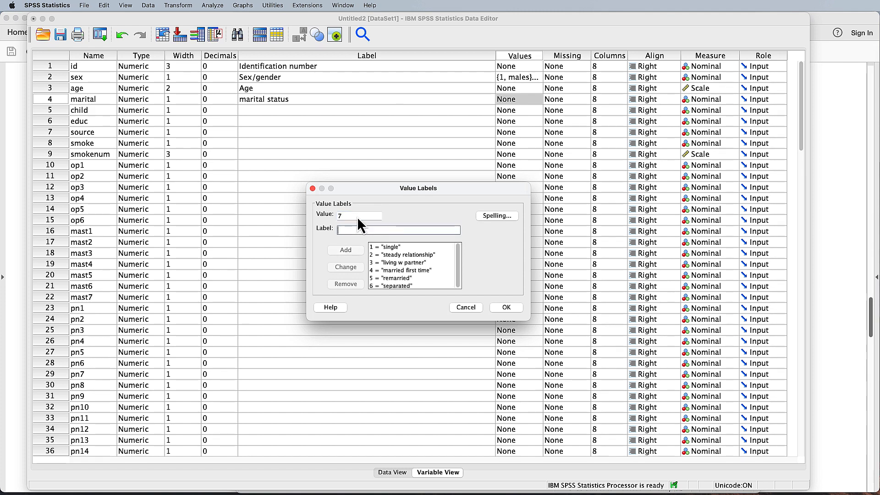
{"action": "type", "text": "divorced"}
{"action": "key", "text": "alt+a"}
{"action": "type", "text": "8"}
{"action": "key", "text": "Tab"}
{"action": "type", "text": "widowed"}
{"action": "key", "text": "alt+a"}
{"action": "key", "text": "Return"}
- Set the label of the child variable to "have child at home"
{"action": "left_click", "coordinate": [315, 109]}
{"action": "type", "text": "have chil"}
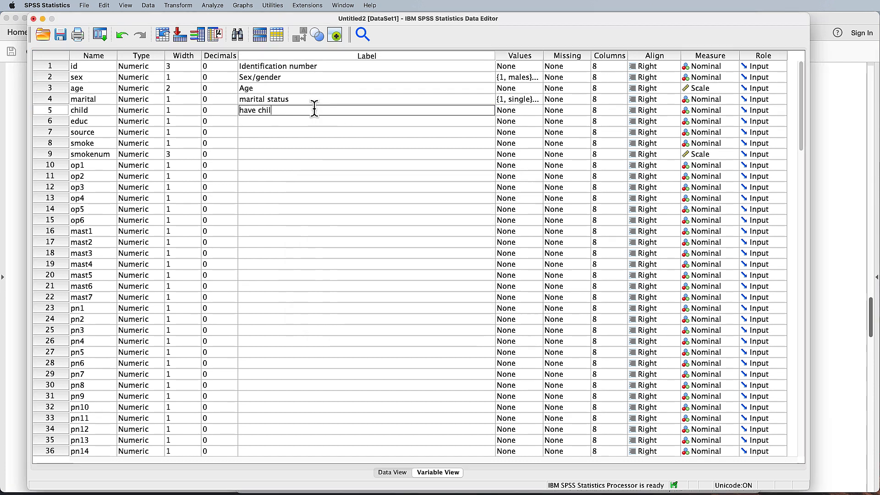
{"action": "type", "text": "d at home"}
{"action": "key", "text": "Tab"}
- Define the value labels of the child variable as 1 = "yes" and 2 = "no"
{"action": "left_click", "coordinate": [539, 110]}
{"action": "type", "text": "1"}
{"action": "key", "text": "Tab"}
{"action": "type", "text": "yes"}
{"action": "key", "text": "alt+a"}
{"action": "type", "text": "2"}
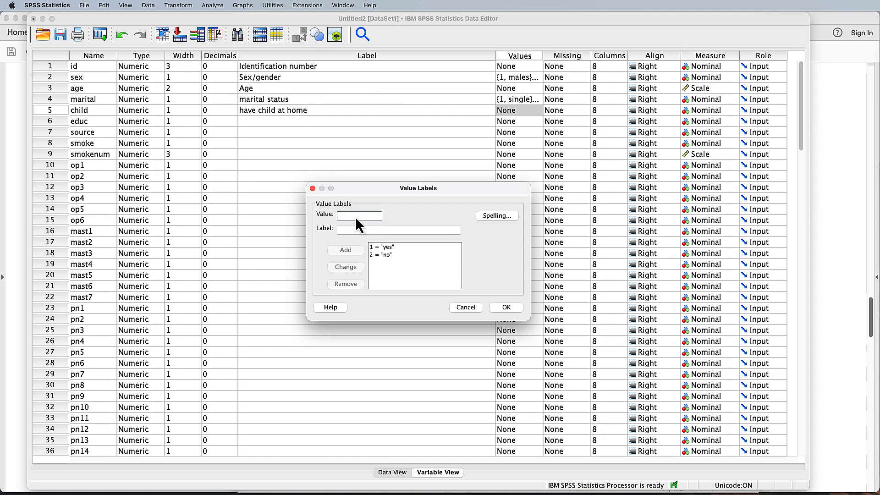
{"action": "key", "text": "Return"}
- Set the label of the educ variable to "highest education level"
{"action": "left_click", "coordinate": [288, 122]}
{"action": "type", "text": "highest education"}
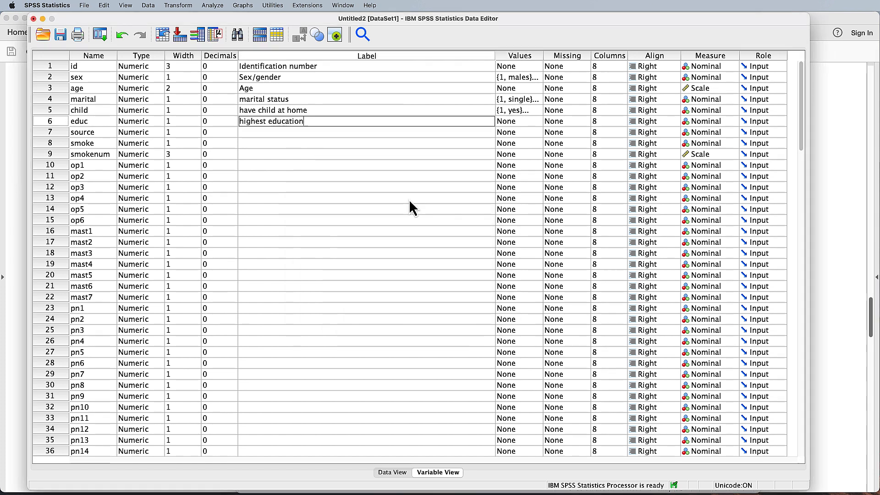
{"action": "type", "text": " level"}
{"action": "key", "text": "super+Tab"}
{"action": "key", "text": "super+Tab"}
- Open the value labels of the educ variable and add 1 = "primary" and 2 = "some secondary"
{"action": "left_click", "coordinate": [540, 122]}
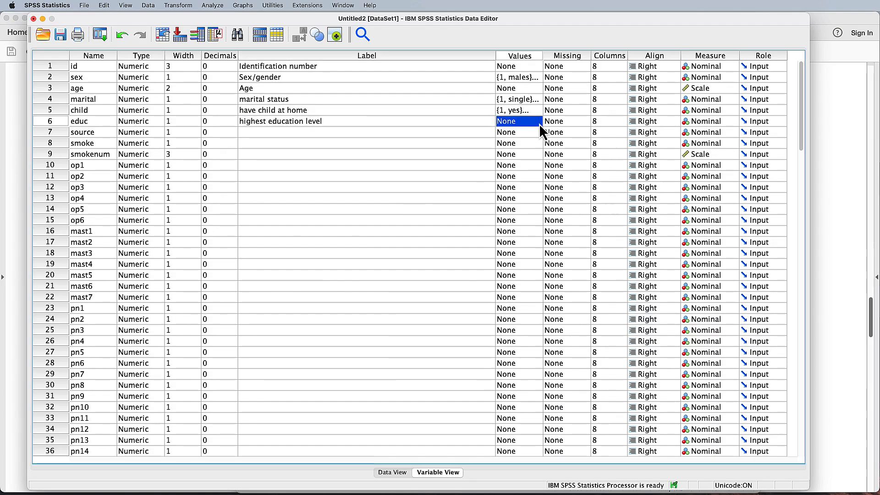
{"action": "left_click", "coordinate": [539, 122]}
{"action": "type", "text": "1"}
{"action": "key", "text": "Tab"}
{"action": "type", "text": "primary"}
{"action": "key", "text": "alt+a"}
{"action": "type", "text": "2"}
{"action": "key", "text": "Tab"}
{"action": "type", "text": "c"}
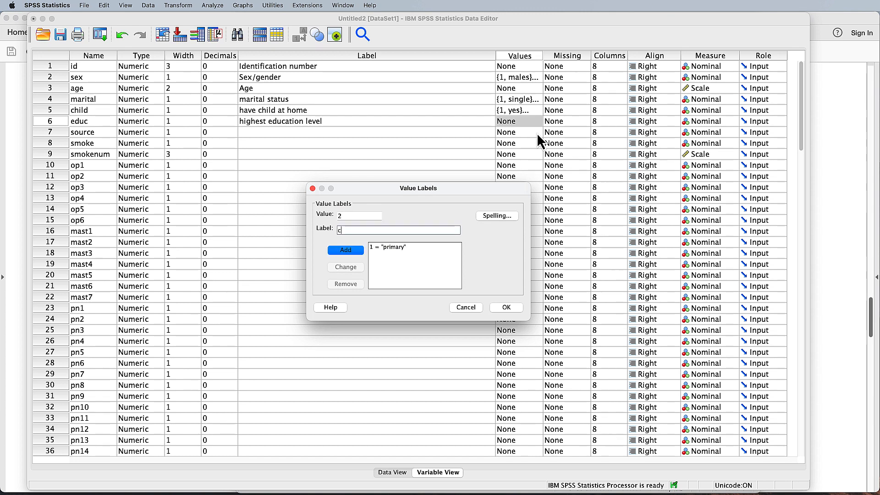
{"action": "type", "text": "ome secondary"}
{"action": "key", "text": "alt+a"}
- Add the educ value labels 3 = "completed high school" and 4 = "some additional training"
{"action": "type", "text": "3"}
{"action": "key", "text": "Tab"}
{"action": "type", "text": "completed high school"}
{"action": "key", "text": "alt+a"}
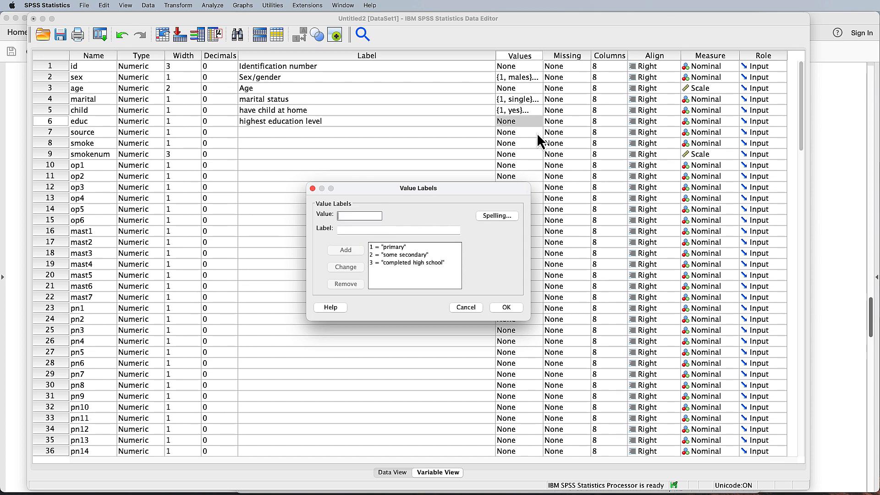
{"action": "type", "text": "4"}
{"action": "key", "text": "Tab"}
{"action": "type", "text": "some additional training"}
{"action": "key", "text": "alt+a"}
- Add the educ value labels 5 = "completed undergraduate" and 6 = "completed post graduate", and accept the set
{"action": "type", "text": "5"}
{"action": "key", "text": "Tab"}
{"action": "type", "text": "c"}
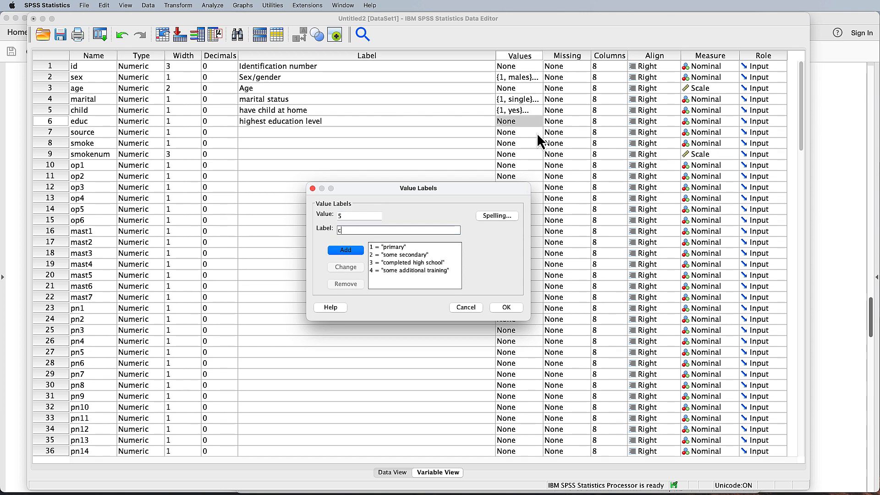
{"action": "type", "text": "ompleted undergraduate"}
{"action": "key", "text": "alt+a"}
{"action": "type", "text": "6"}
{"action": "key", "text": "Tab"}
{"action": "type", "text": "completed post "}
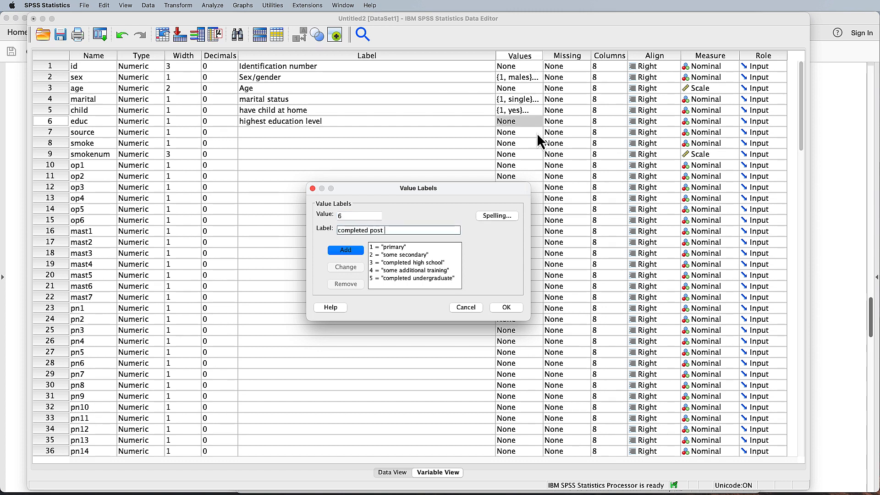
{"action": "type", "text": "graduate"}
{"action": "key", "text": "alt+a"}
{"action": "left_click", "coordinate": [506, 307]}
- Set the label of the source variable to "major source of stress"
{"action": "left_click", "coordinate": [391, 132]}
{"action": "type", "text": "ma"}
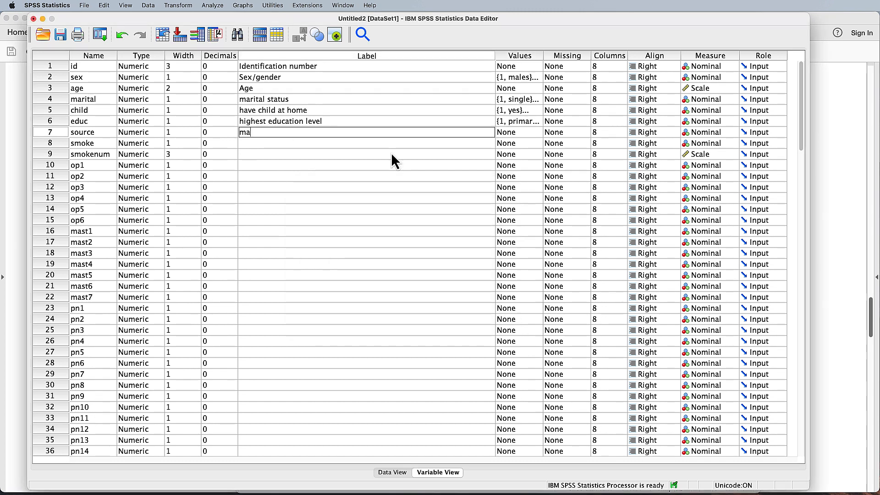
{"action": "type", "text": "jor source of stress"}
- Open the value labels of the source variable and add 1 = "work" and 2 = "spouse or partner"
{"action": "left_click", "coordinate": [535, 133]}
{"action": "left_click", "coordinate": [535, 133]}
{"action": "type", "text": "1"}
{"action": "key", "text": "Tab"}
{"action": "type", "text": "work"}
{"action": "key", "text": "alt+a"}
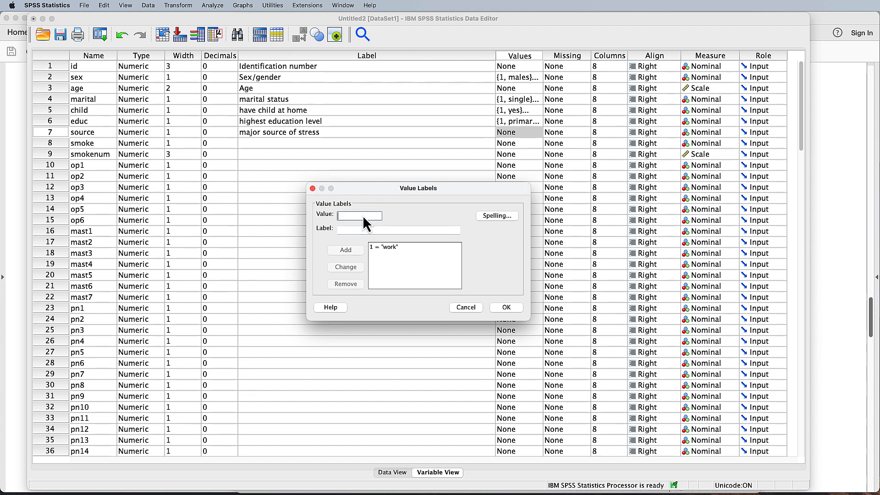
{"action": "type", "text": "2"}
{"action": "key", "text": "Tab"}
{"action": "type", "text": "spouse or partner"}
{"action": "key", "text": "alt+a"}
- Add the source value labels 3 = "relationships", 4 = "children" and 5 = "family"
{"action": "type", "text": "3"}
{"action": "key", "text": "Tab"}
{"action": "type", "text": "relation"}
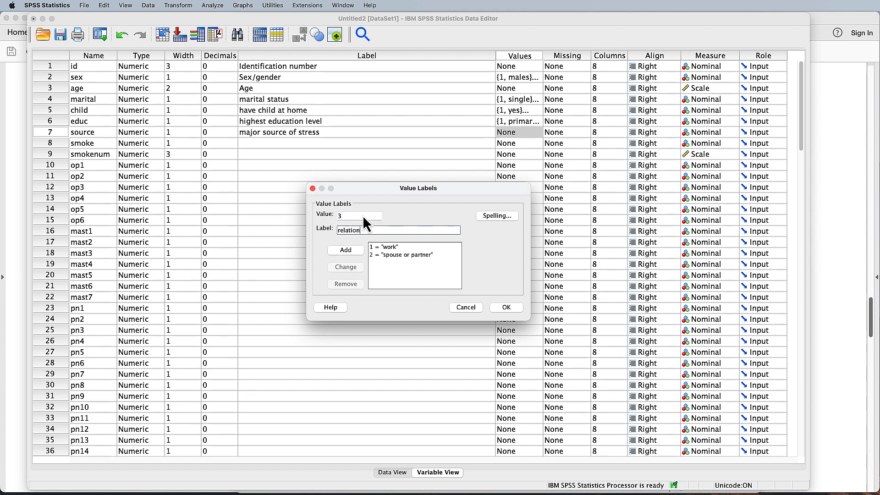
{"action": "type", "text": "ships"}
{"action": "key", "text": "alt+a"}
{"action": "type", "text": "4"}
{"action": "key", "text": "Tab"}
{"action": "type", "text": "children"}
{"action": "key", "text": "alt+a"}
{"action": "type", "text": "5\tfamily"}
{"action": "key", "text": "alt+a"}
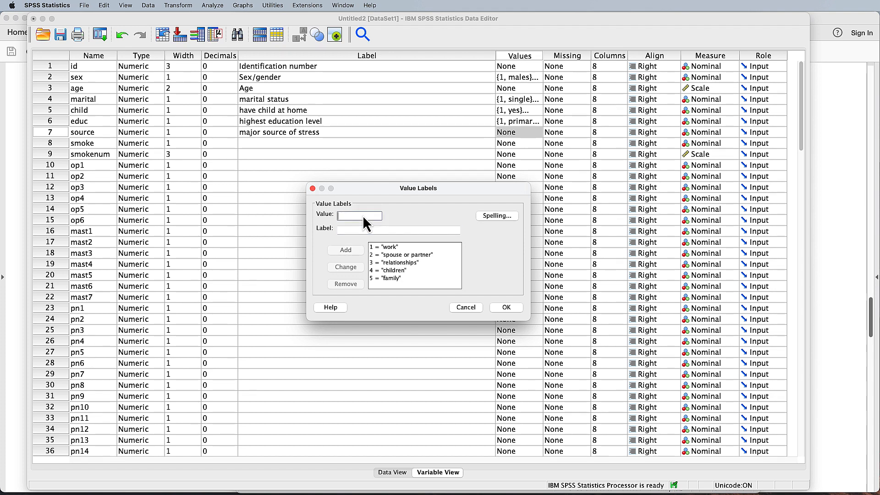
- Add the source value labels 6 = "health/illness" and 7 = "life in general", and accept the set
{"action": "type", "text": "6"}
{"action": "key", "text": "Tab"}
{"action": "type", "text": "health/illness"}
{"action": "key", "text": "alt+a"}
{"action": "type", "text": "7"}
{"action": "key", "text": "Tab"}
{"action": "type", "text": "life in general"}
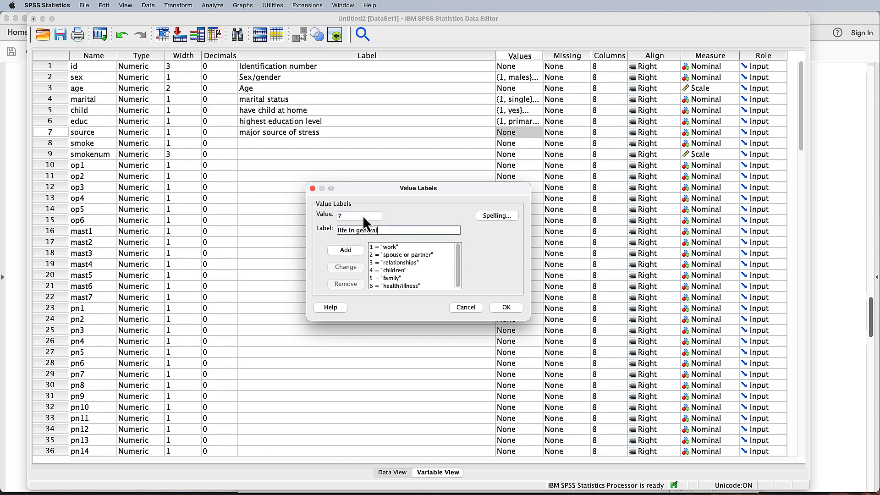
{"action": "key", "text": "alt+a"}
{"action": "left_click", "coordinate": [506, 307]}
- Set the label of the smoke variable to "Do you smoke?"
{"action": "left_click", "coordinate": [277, 144]}
{"action": "type", "text": "Do you so"}
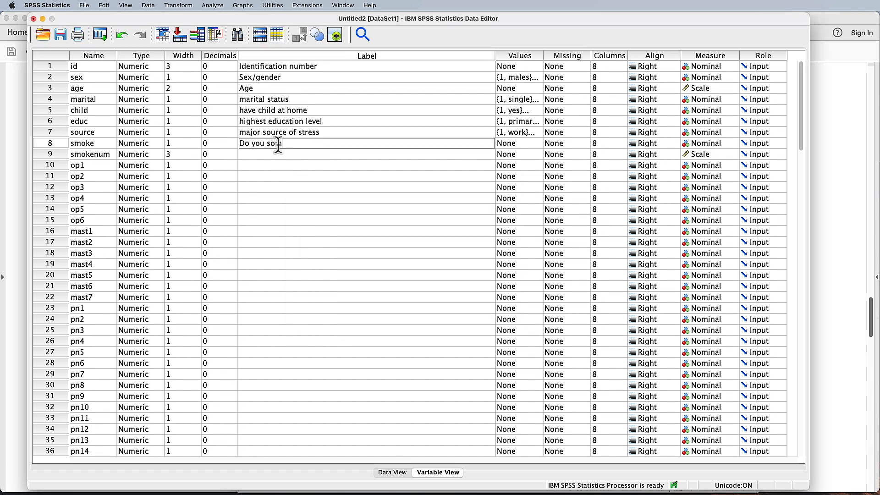
{"action": "type", "text": "moke?"}
- Define the value labels of the smoke variable as 1 = "yes" and 2 = "no"
{"action": "left_click", "coordinate": [538, 144]}
{"action": "left_click", "coordinate": [538, 144]}
{"action": "type", "text": "1"}
{"action": "key", "text": "Tab"}
{"action": "type", "text": "yes"}
{"action": "key", "text": "alt+a"}
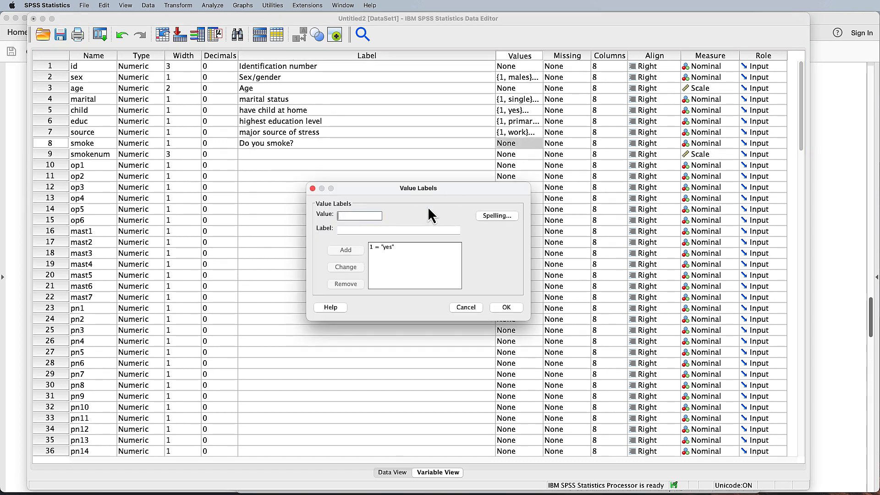
{"action": "type", "text": "2"}
{"action": "key", "text": "Tab"}
{"action": "type", "text": "no"}
{"action": "key", "text": "alt+a"}
{"action": "key", "text": "Return"}
- Set the label of the smokenum variable to "number of cigarettes smoked per week"
{"action": "left_click", "coordinate": [250, 155]}
{"action": "type", "text": "number of cigarettes"}
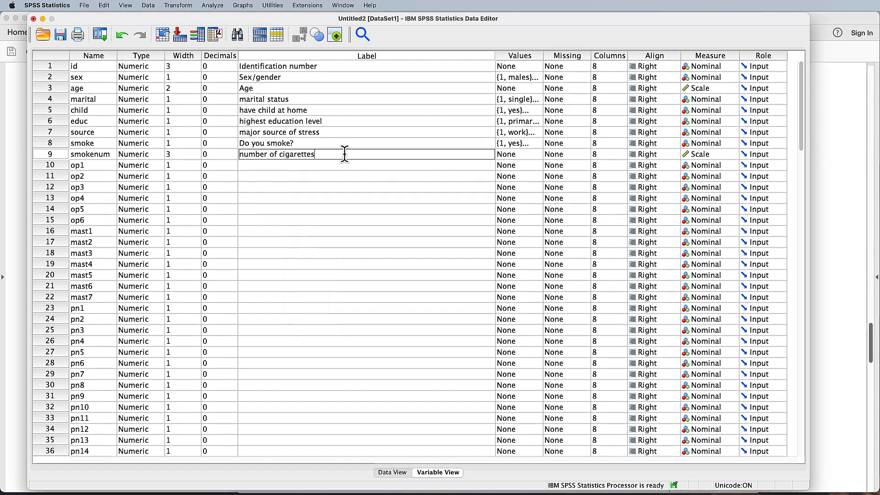
{"action": "type", "text": " smoked per week"}
{"action": "left_click", "coordinate": [374, 169]}
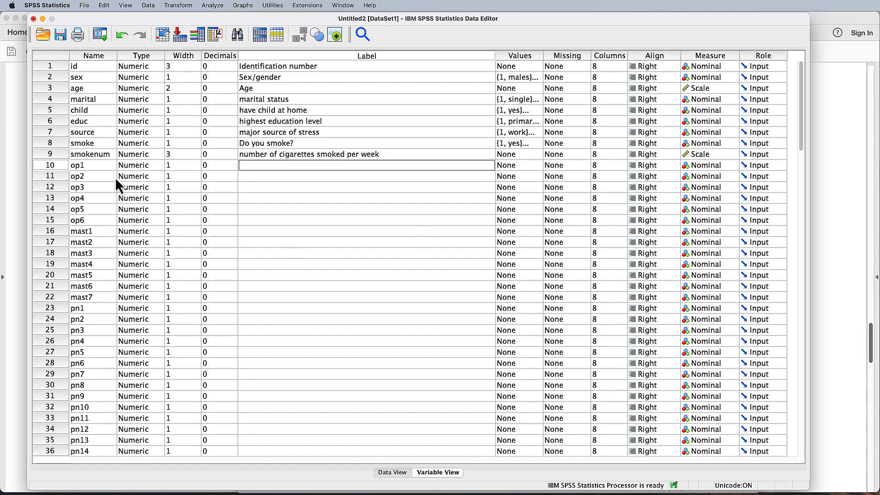
- Look through the remaining scale variables, check the Optimism Scale coding in the Acrobat codebook, and return to the SPSS Data Editor
{"action": "scroll", "coordinate": [254, 213], "scroll_direction": "down", "scroll_amount": 5}
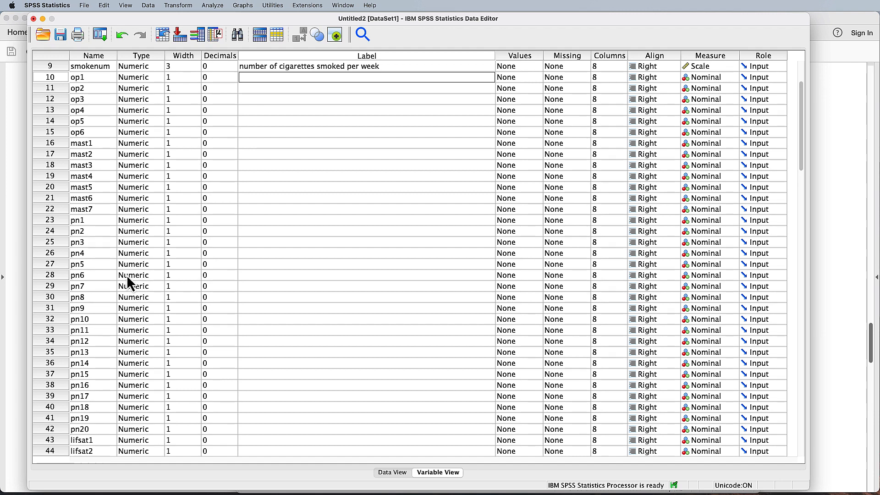
{"action": "scroll", "coordinate": [222, 266], "scroll_direction": "down", "scroll_amount": 8}
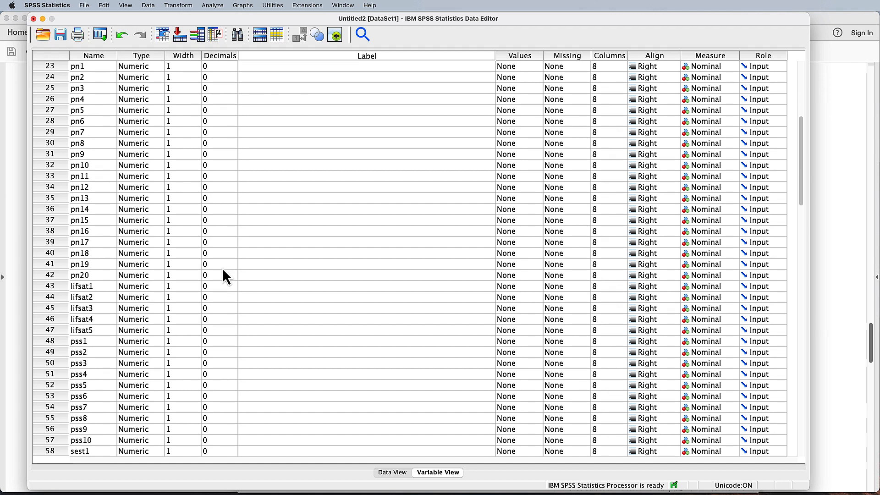
{"action": "key", "text": "super+Tab"}
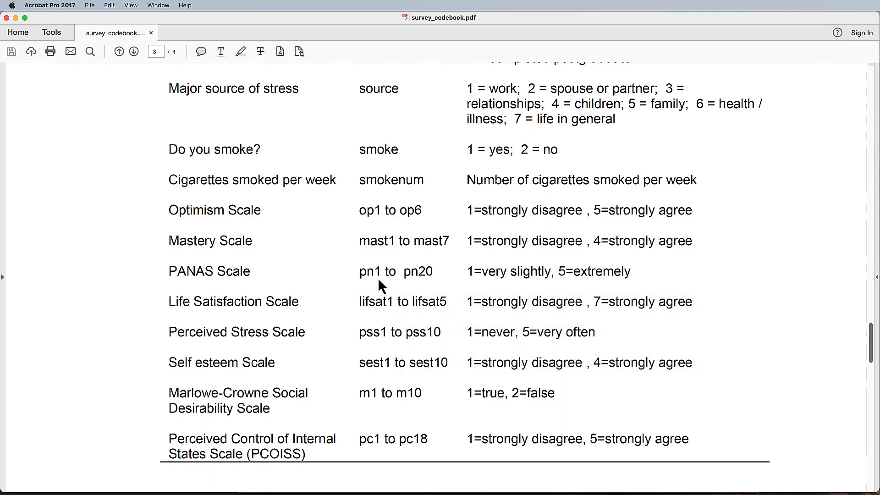
{"action": "scroll", "coordinate": [378, 279], "scroll_direction": "up", "scroll_amount": 2}
{"action": "left_click_drag", "start_coordinate": [169, 237], "coordinate": [654, 239]}
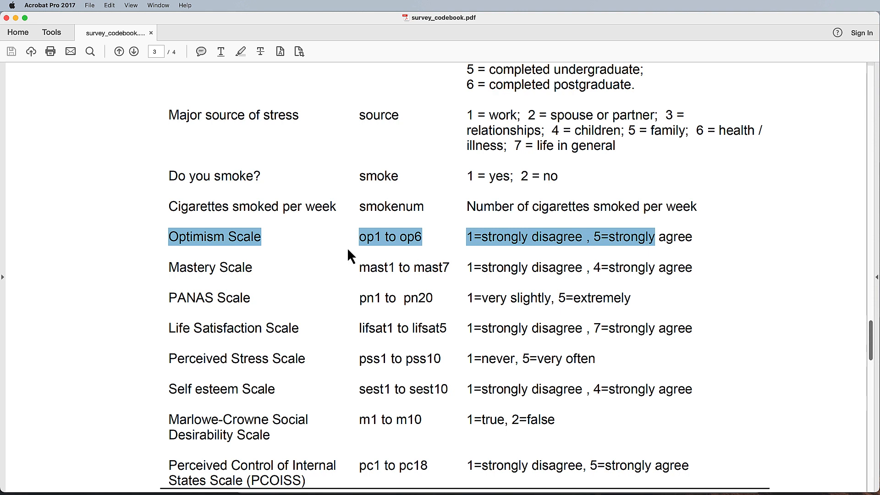
{"action": "mouse_move", "coordinate": [503, 427]}
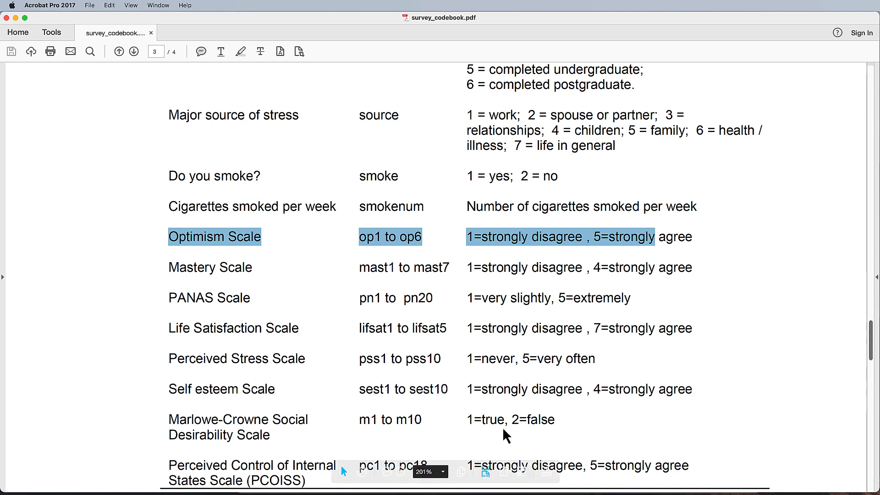
{"action": "left_click", "coordinate": [727, 346]}
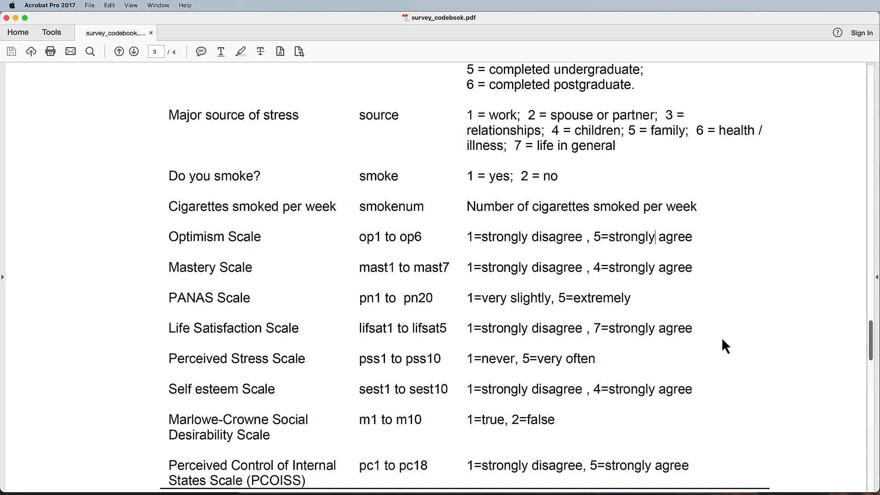
{"action": "key", "text": "super+Tab"}
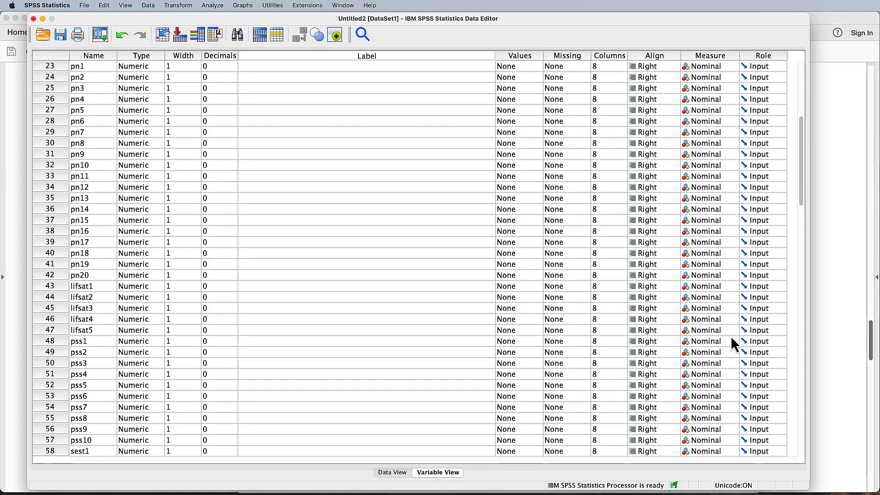
- Set the measurement level of the op1 variable to Scale
{"action": "scroll", "coordinate": [662, 243], "scroll_direction": "up", "scroll_amount": 10}
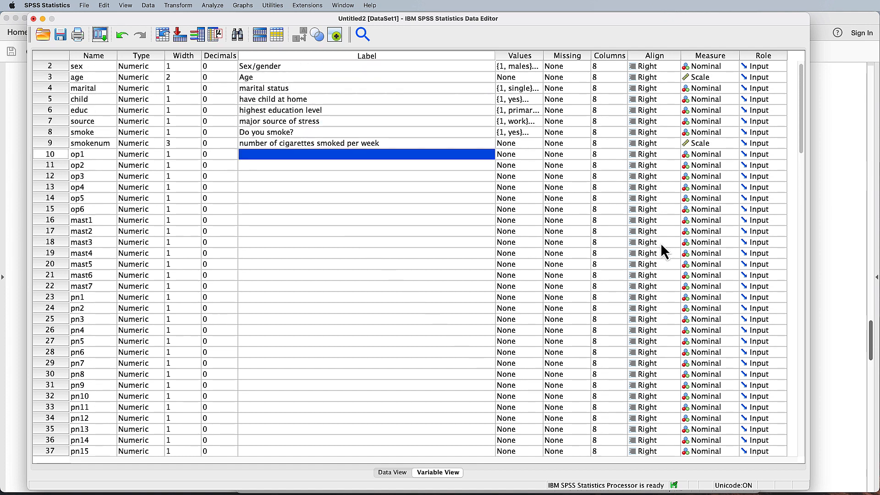
{"action": "left_click", "coordinate": [719, 156]}
{"action": "left_click", "coordinate": [710, 145]}
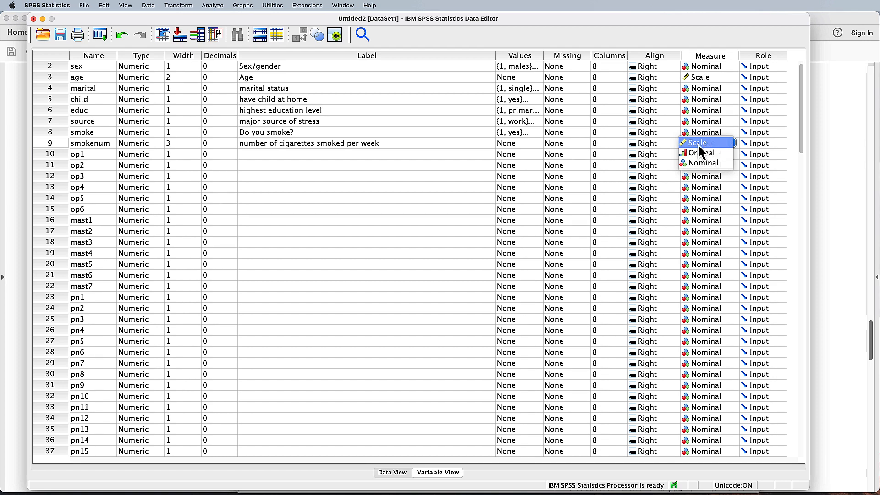
{"action": "left_click", "coordinate": [698, 144]}
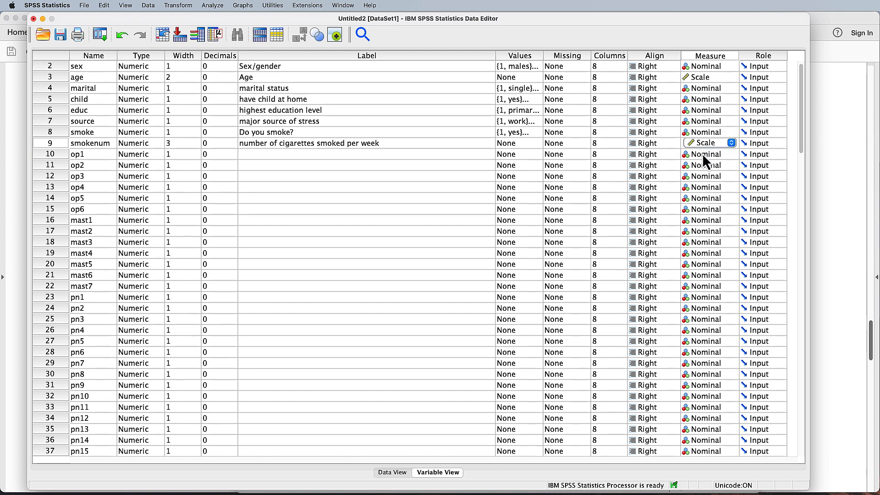
{"action": "left_click", "coordinate": [703, 154]}
{"action": "left_click", "coordinate": [698, 137]}
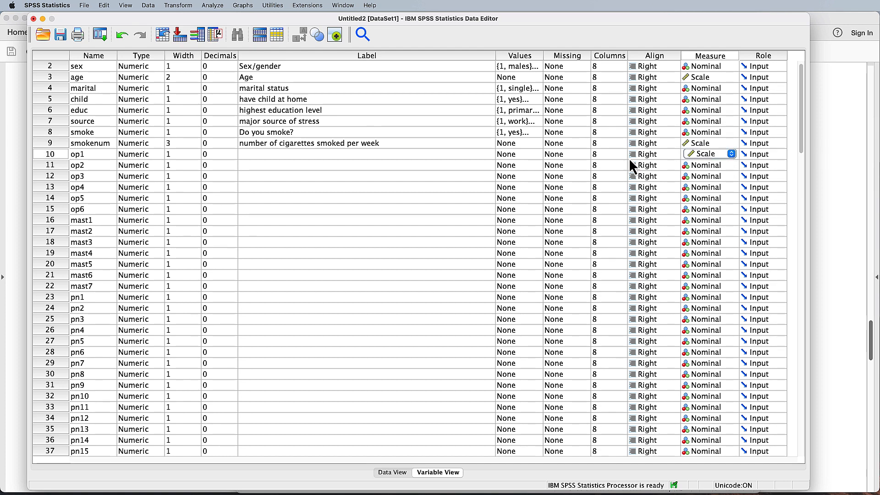
{"action": "left_click", "coordinate": [714, 146]}
{"action": "left_click", "coordinate": [714, 147]}
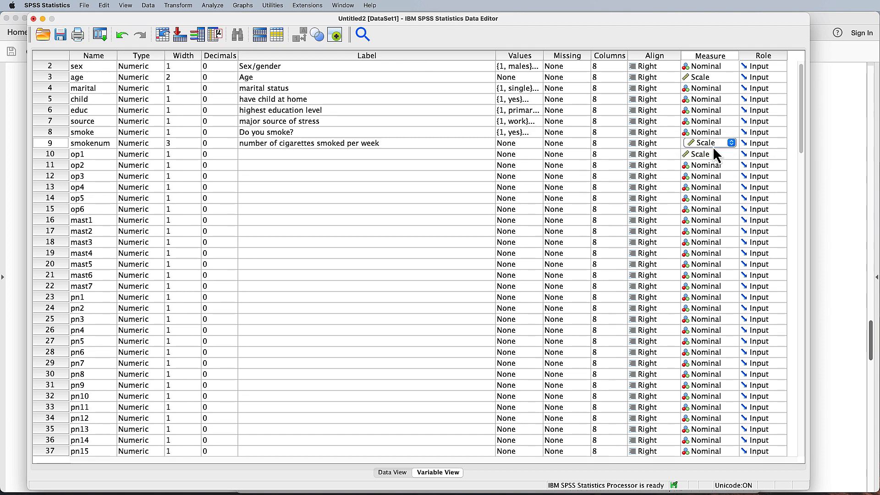
{"action": "right_click", "coordinate": [709, 156]}
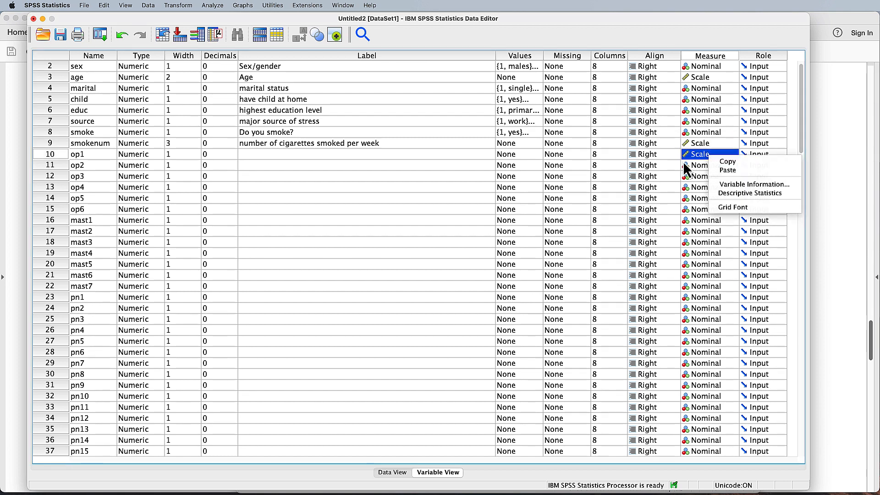
{"action": "left_click", "coordinate": [445, 178]}
{"action": "right_click", "coordinate": [707, 155]}
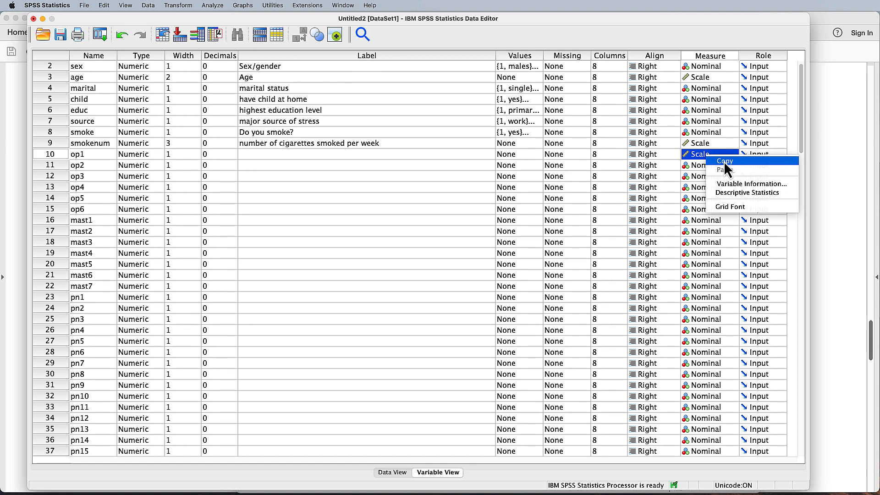
{"action": "left_click", "coordinate": [725, 161]}
{"action": "right_click", "coordinate": [700, 145]}
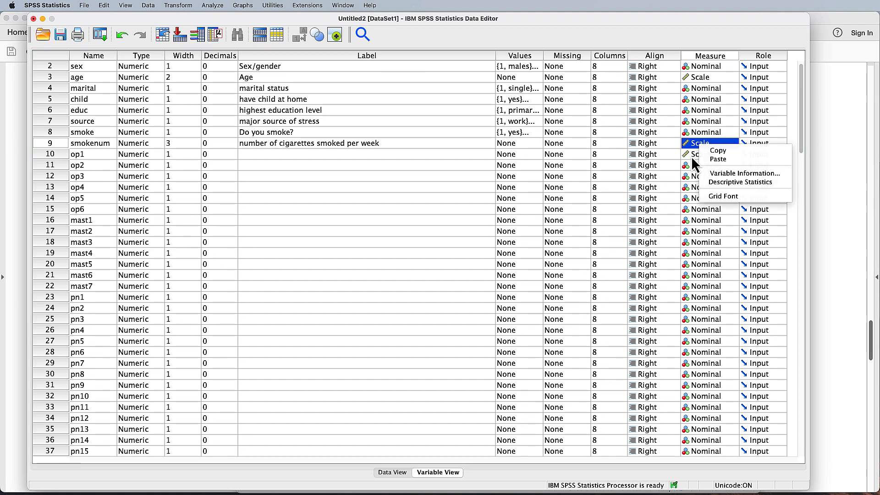
{"action": "left_click", "coordinate": [695, 158]}
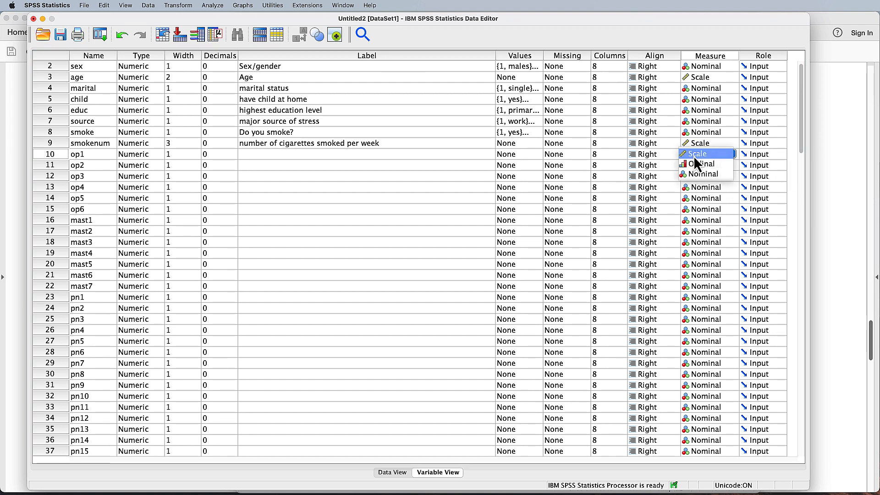
{"action": "left_click", "coordinate": [435, 180]}
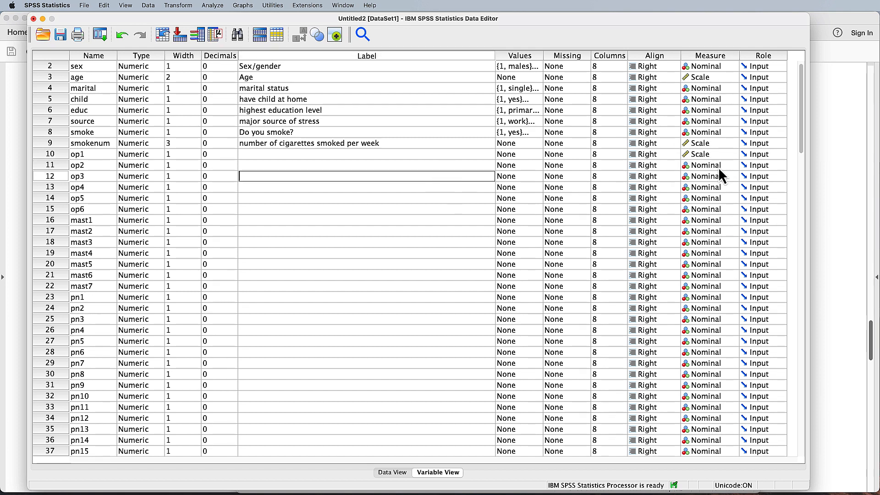
- Copy op1's Scale measurement level to all the remaining variables, from op2 through Rpc16
{"action": "right_click", "coordinate": [709, 155]}
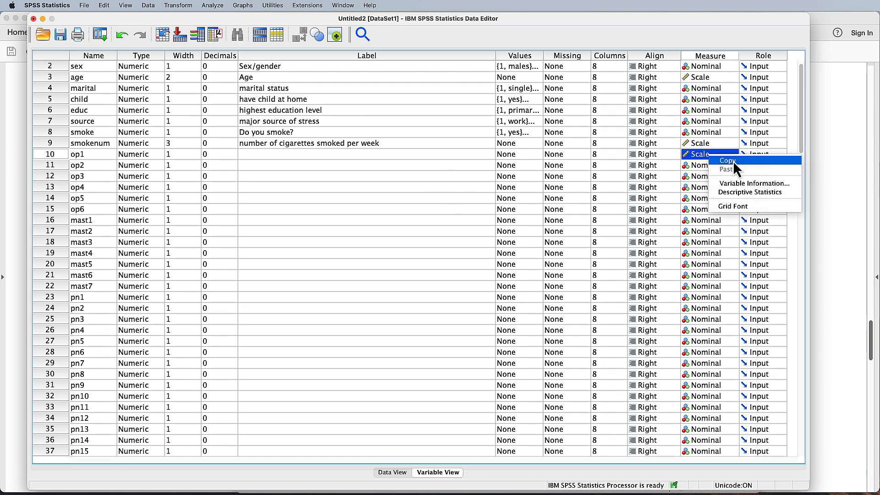
{"action": "left_click", "coordinate": [734, 161]}
{"action": "left_click", "coordinate": [717, 166]}
{"action": "left_click_drag", "start_coordinate": [717, 166], "coordinate": [730, 221]}
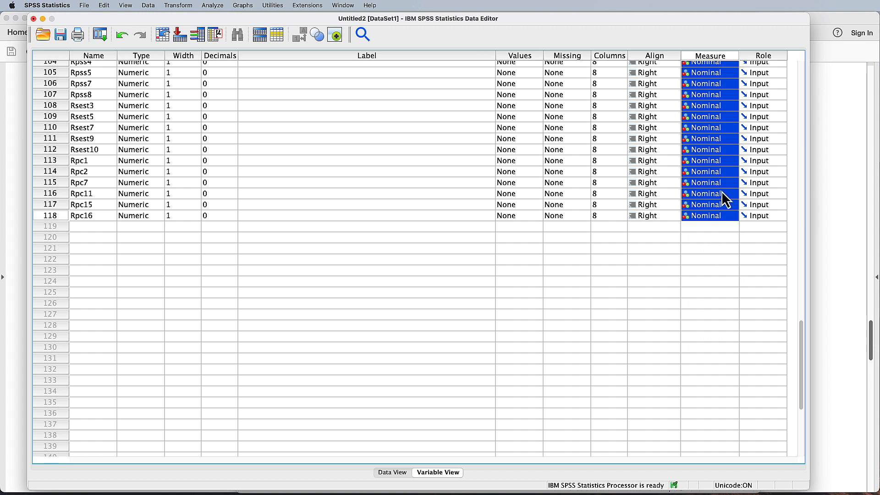
{"action": "right_click", "coordinate": [717, 160]}
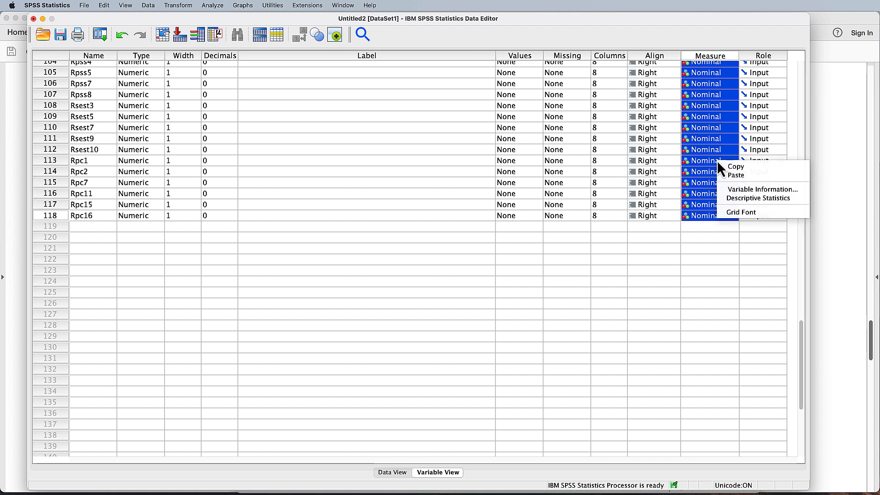
{"action": "left_click", "coordinate": [742, 175]}
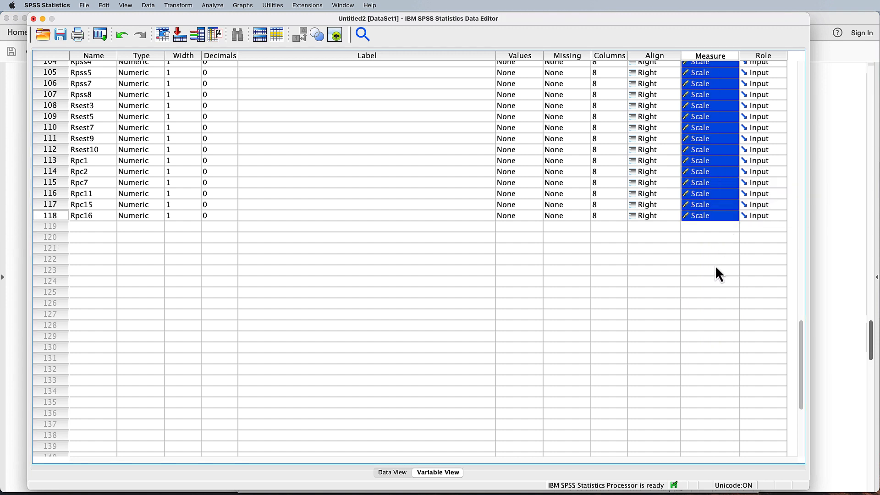
{"action": "scroll", "coordinate": [715, 265], "scroll_direction": "up", "scroll_amount": 15}
{"action": "scroll", "coordinate": [715, 266], "scroll_direction": "up", "scroll_amount": 12}
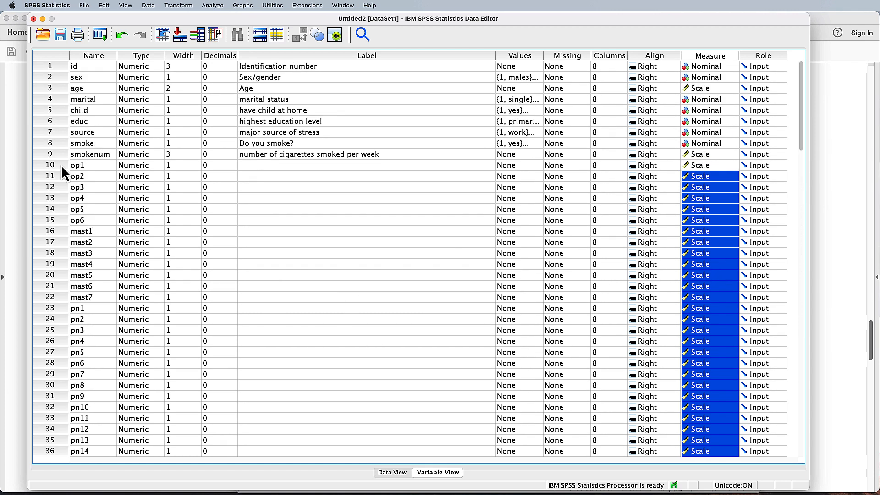
{"action": "left_click", "coordinate": [375, 206]}
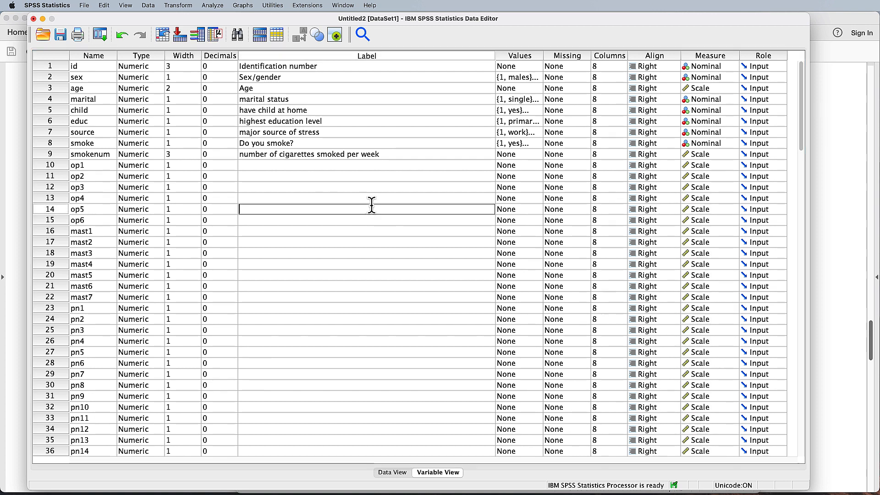
- Save the dataset as Lab1survey in the Lab1 Working with Data folder
{"action": "left_click", "coordinate": [61, 37]}
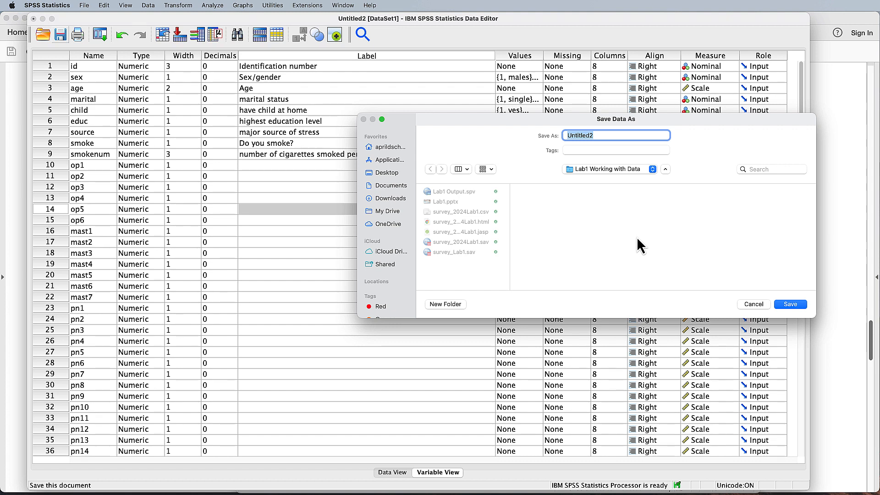
{"action": "type", "text": "Lab1S"}
{"action": "key", "text": "BackSpace"}
{"action": "type", "text": "survey"}
{"action": "left_click", "coordinate": [797, 308]}
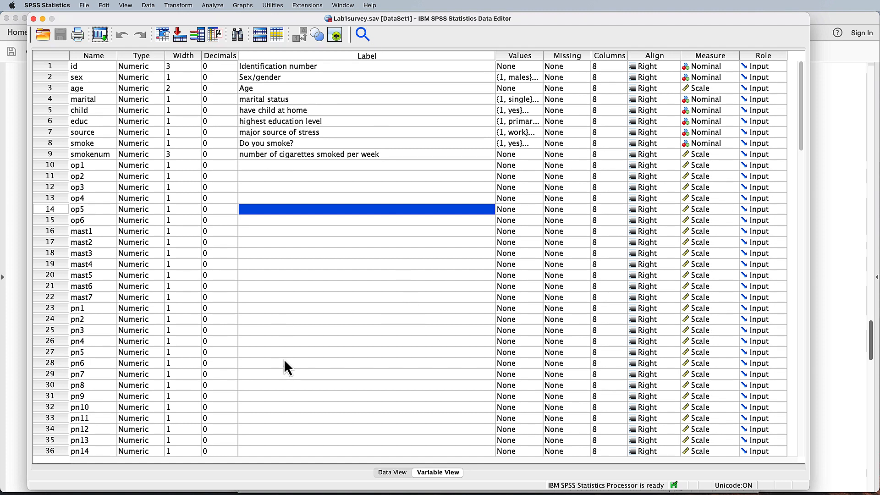
- Bring up the output viewer, start saving its document, and name the file Lab1Output
{"action": "key", "text": "super+Tab"}
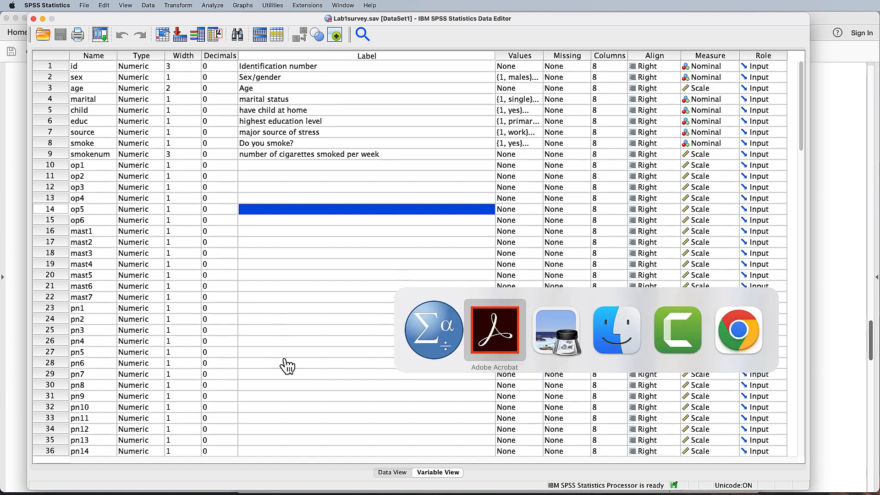
{"action": "key", "text": "super+Tab"}
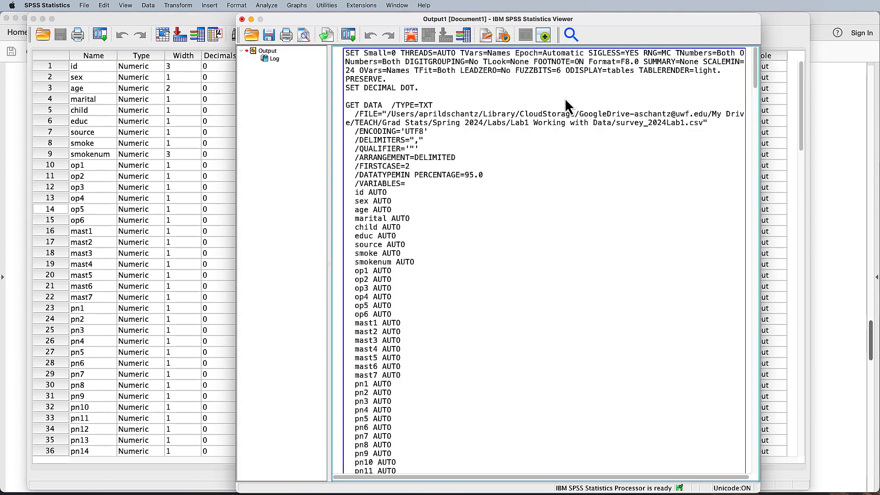
{"action": "left_click", "coordinate": [270, 35]}
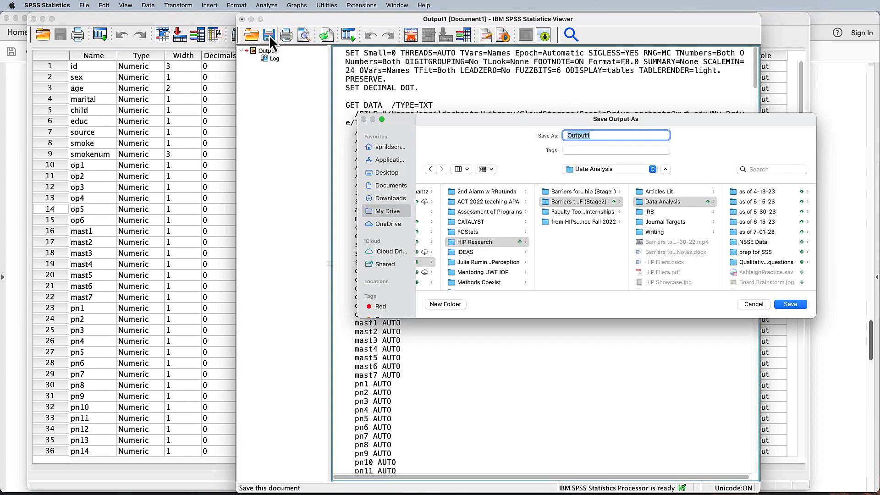
{"action": "type", "text": "Lab1"}
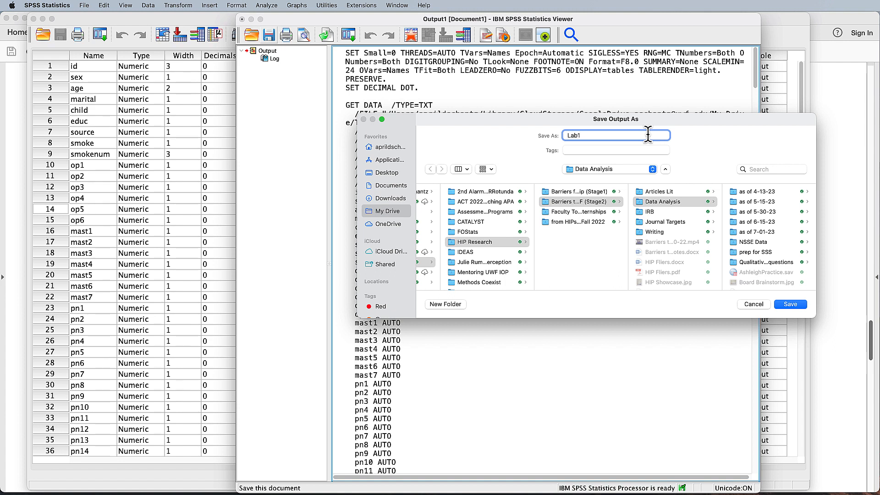
{"action": "type", "text": "Output"}
- Save the output file in My Drive under TEACH, Grad Stats, Spring 2024, Labs, Lab1 Working with Data
{"action": "left_click", "coordinate": [385, 211]}
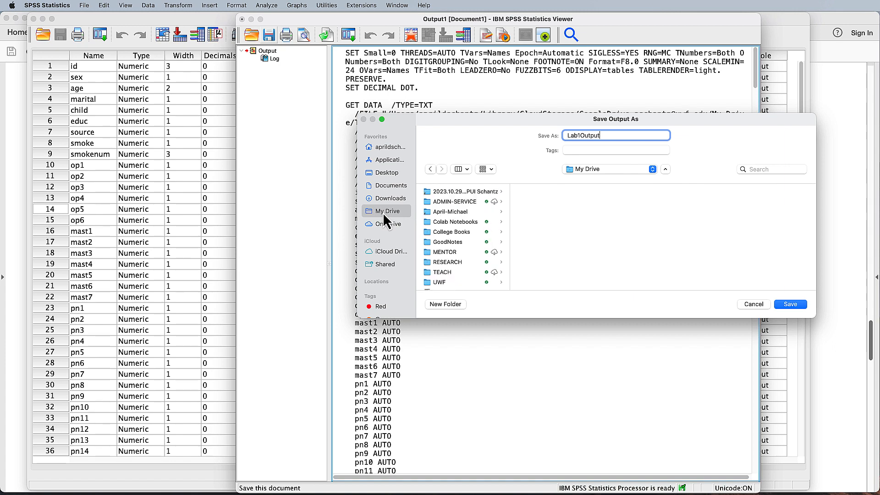
{"action": "left_click", "coordinate": [444, 271]}
{"action": "scroll", "coordinate": [552, 238], "scroll_direction": "down", "scroll_amount": 1}
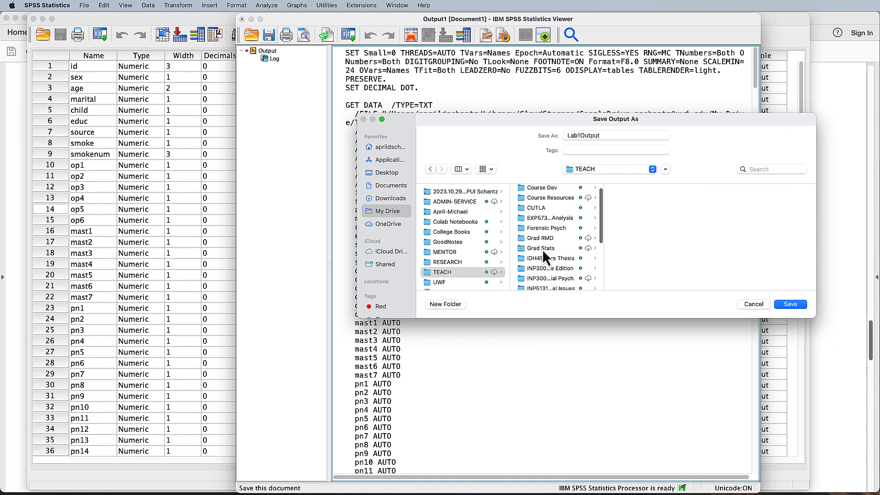
{"action": "left_click", "coordinate": [543, 250]}
{"action": "scroll", "coordinate": [641, 272], "scroll_direction": "down", "scroll_amount": 5}
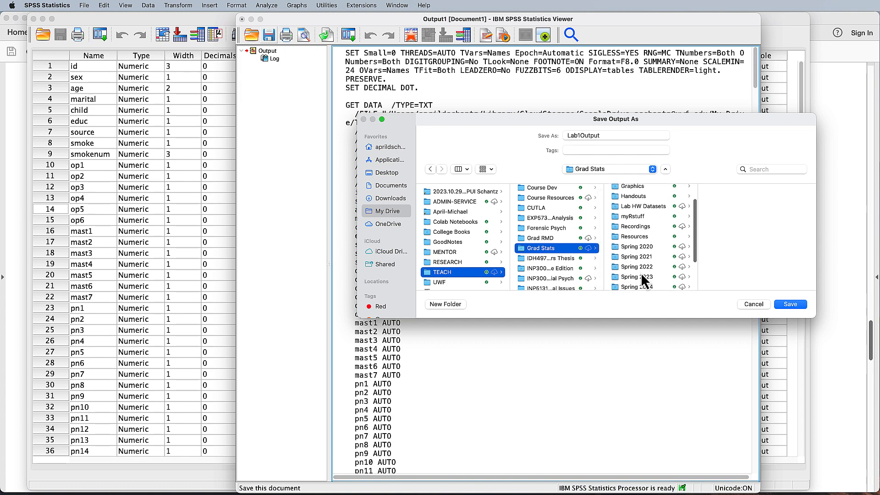
{"action": "left_click", "coordinate": [640, 262]}
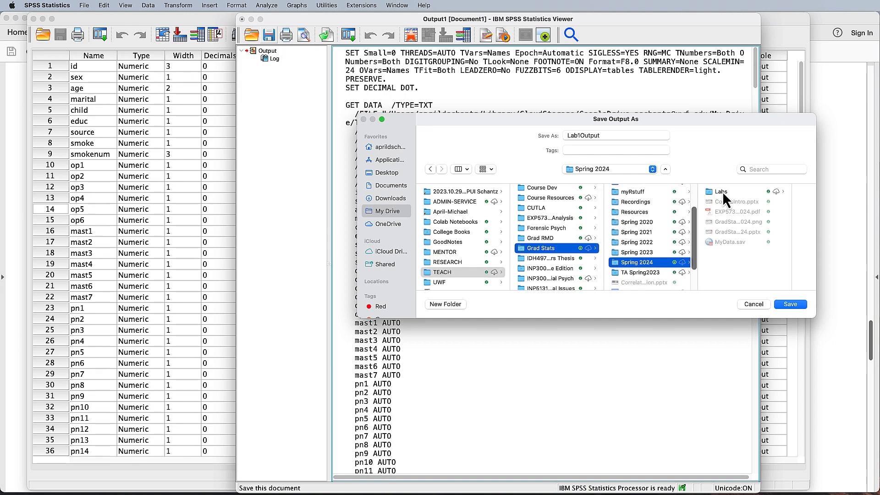
{"action": "left_click", "coordinate": [733, 191]}
{"action": "left_click", "coordinate": [748, 193]}
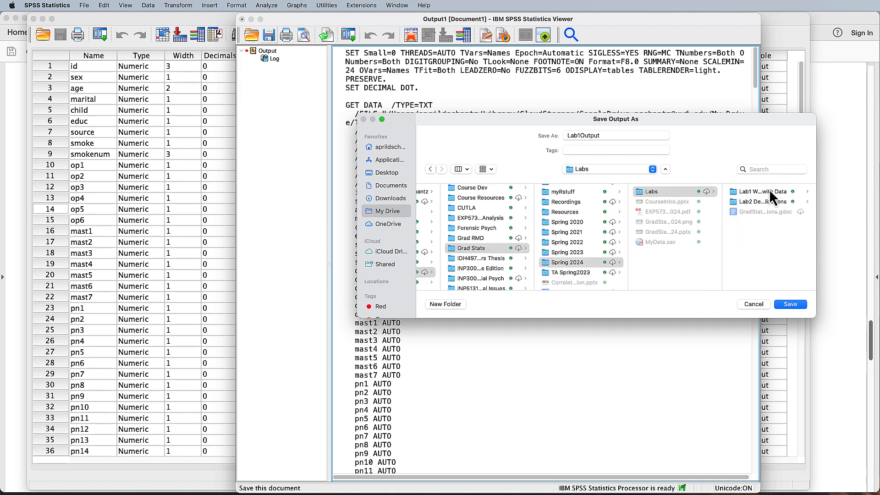
{"action": "left_click", "coordinate": [791, 305]}
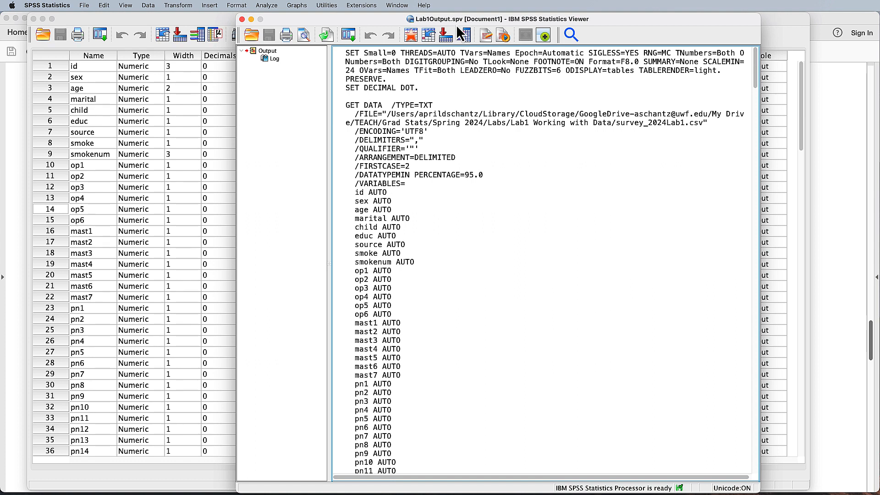
- Switch to the survey codebook PDF and examine the Optimism Scale entry and its coding instructions under the total scale scores
{"action": "left_click", "coordinate": [153, 19]}
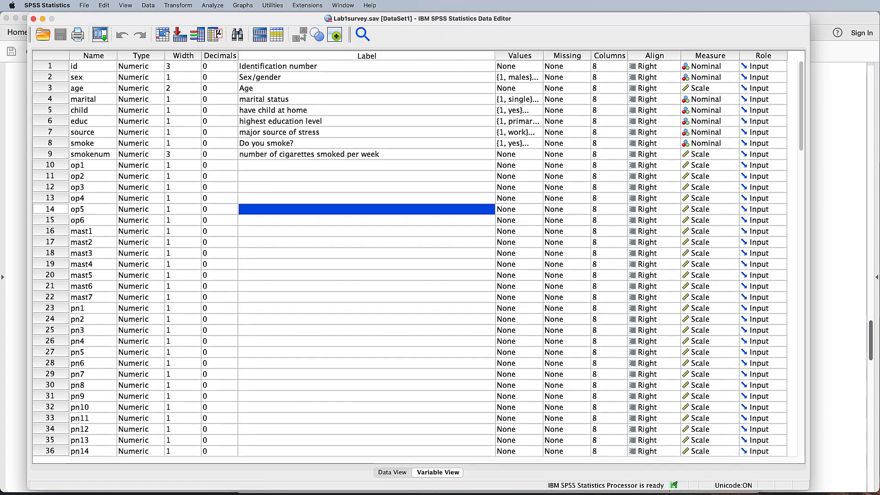
{"action": "left_click", "coordinate": [876, 404]}
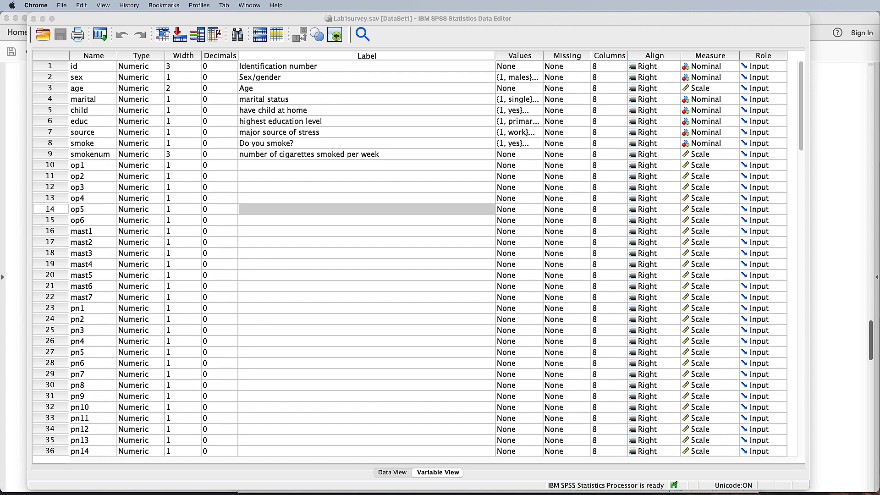
{"action": "key", "text": "super+Tab"}
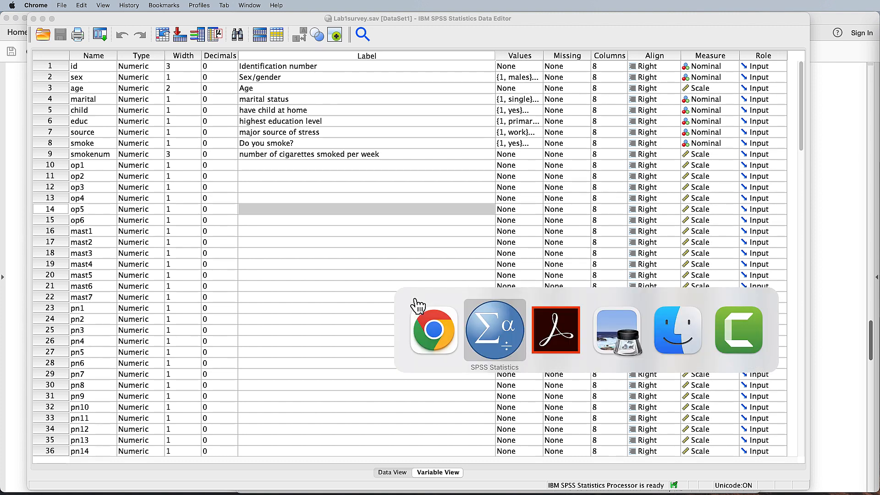
{"action": "key", "text": "super+Tab"}
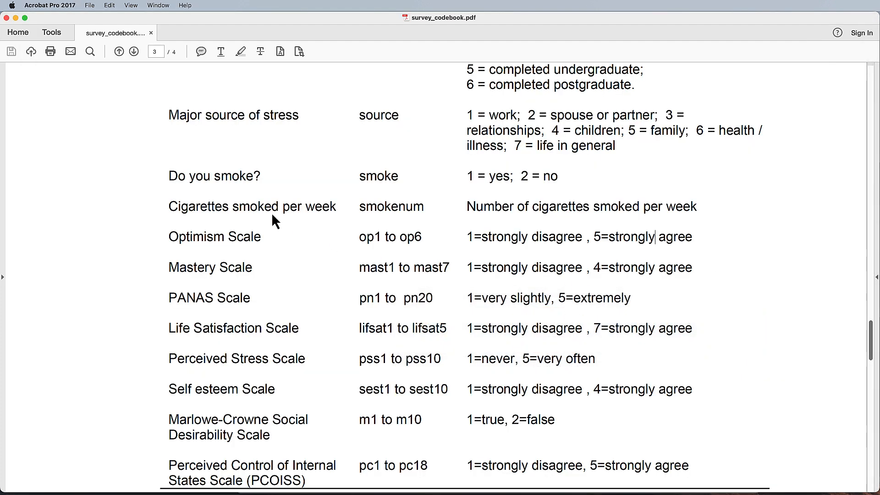
{"action": "left_click_drag", "start_coordinate": [196, 237], "coordinate": [648, 233]}
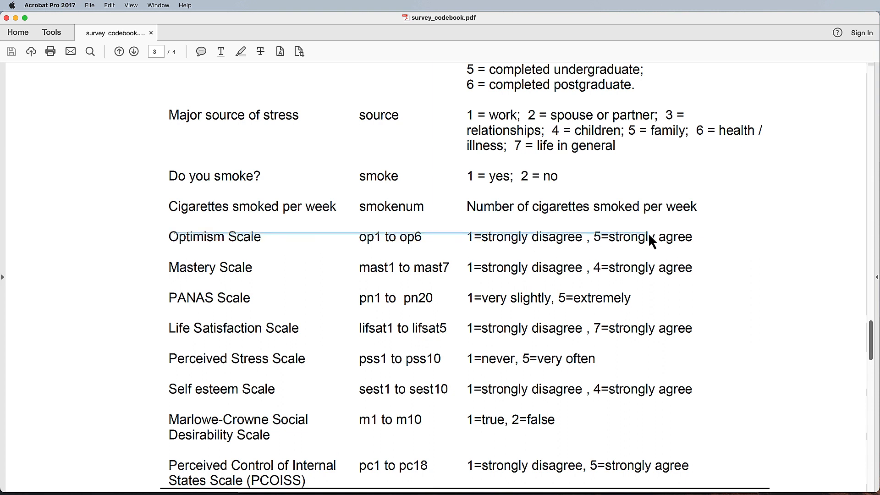
{"action": "left_click", "coordinate": [367, 238]}
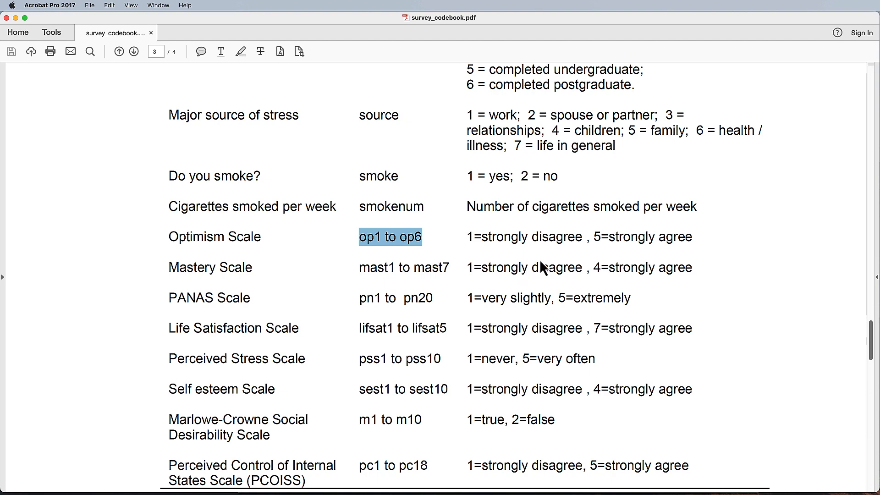
{"action": "scroll", "coordinate": [540, 262], "scroll_direction": "down", "scroll_amount": 10}
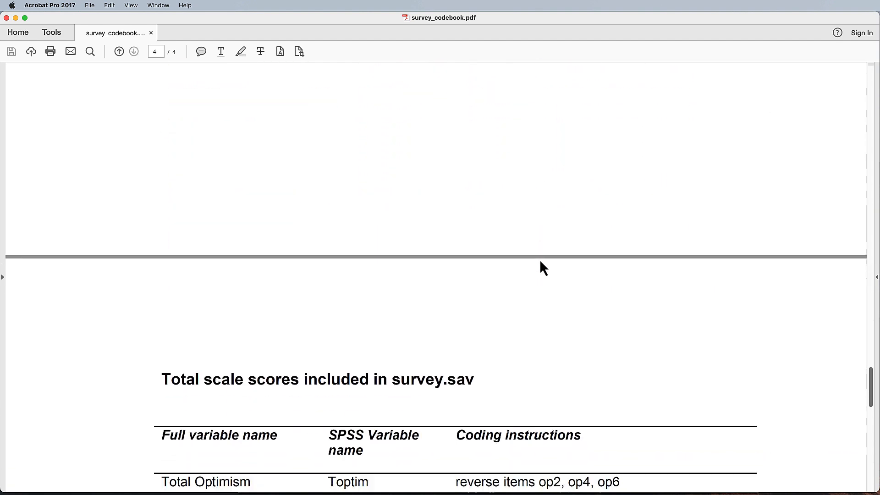
{"action": "scroll", "coordinate": [540, 262], "scroll_direction": "down", "scroll_amount": 6}
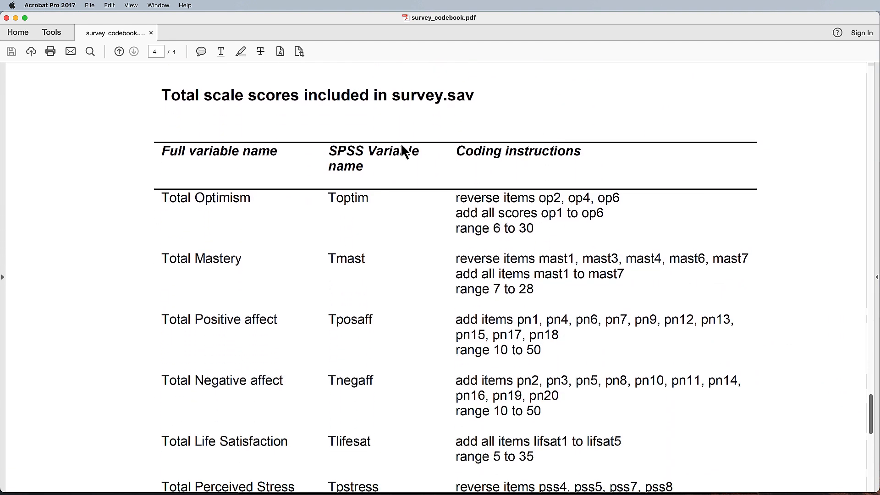
{"action": "left_click_drag", "start_coordinate": [176, 97], "coordinate": [442, 96]}
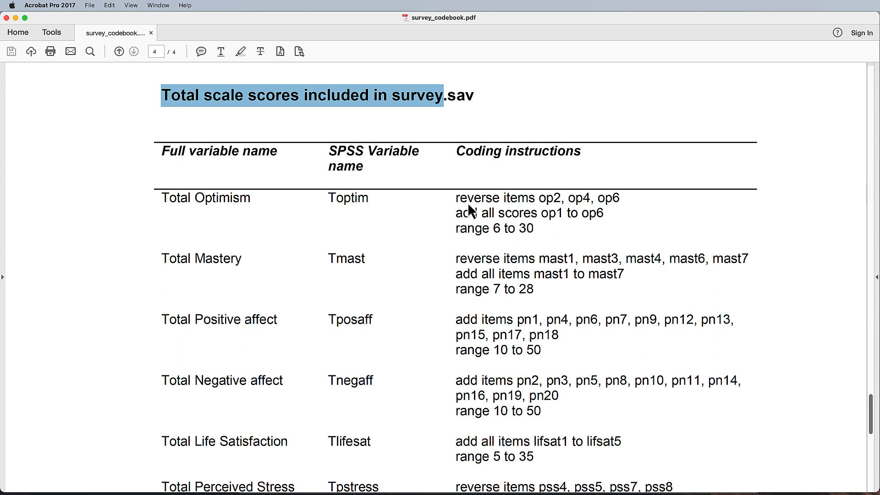
{"action": "left_click_drag", "start_coordinate": [457, 198], "coordinate": [595, 201]}
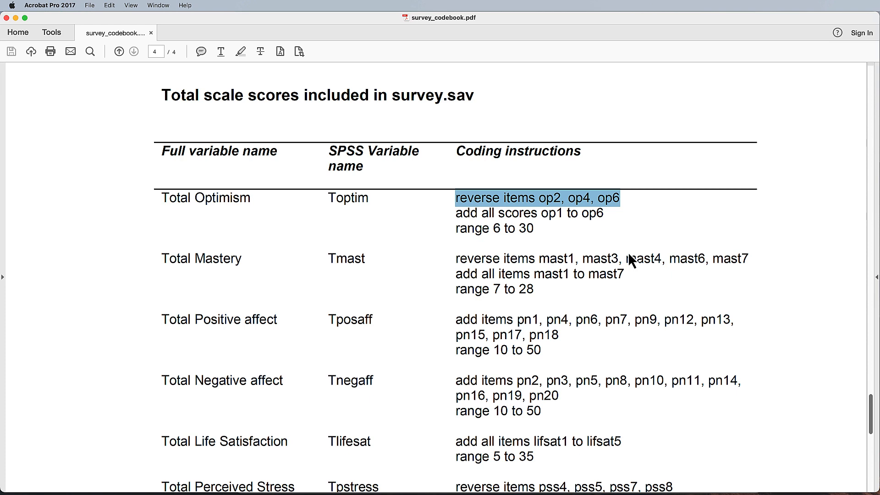
- Switch back to the SPSS data editor and start Recode into Different Variables
{"action": "key", "text": "super+Tab"}
{"action": "key", "text": "super+Tab"}
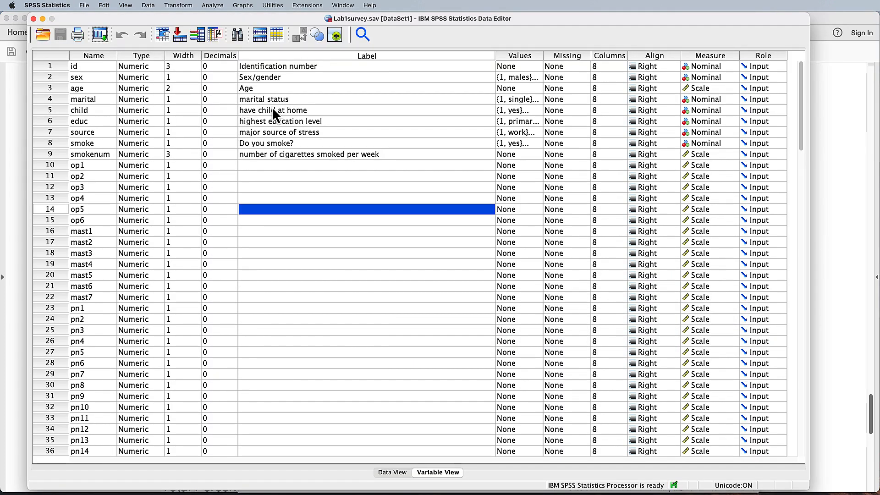
{"action": "left_click", "coordinate": [181, 7]}
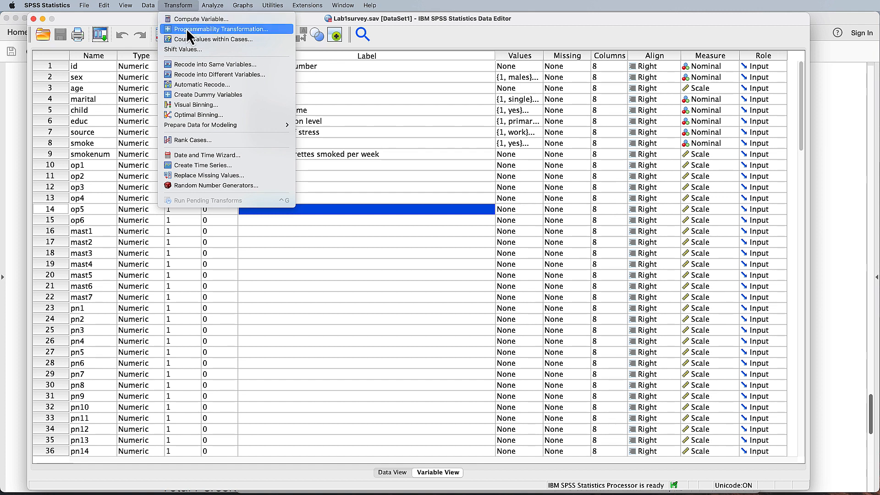
{"action": "left_click", "coordinate": [249, 76]}
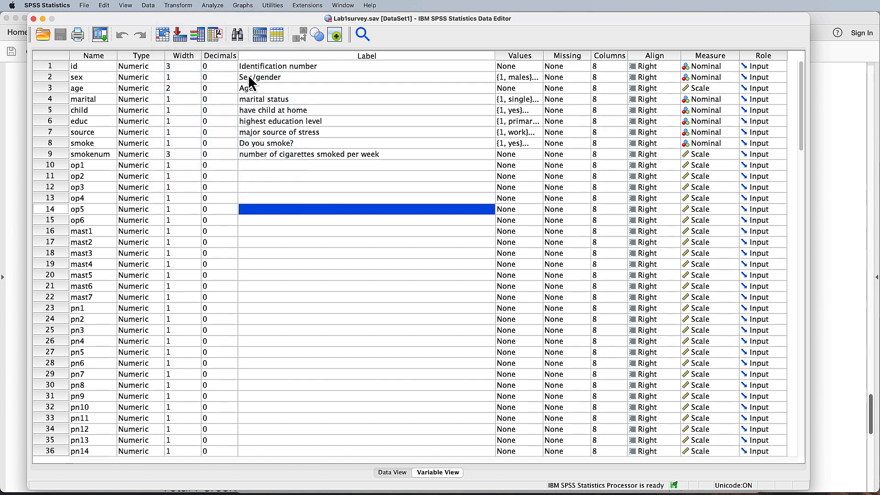
{"action": "left_click_drag", "start_coordinate": [232, 243], "coordinate": [290, 148]}
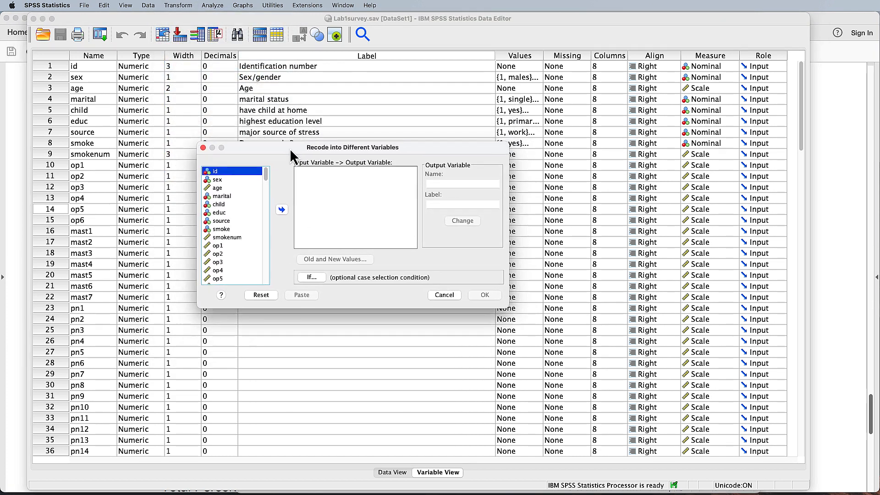
- Add op2, op4 and op6 as the input variables to recode
{"action": "left_click", "coordinate": [219, 255]}
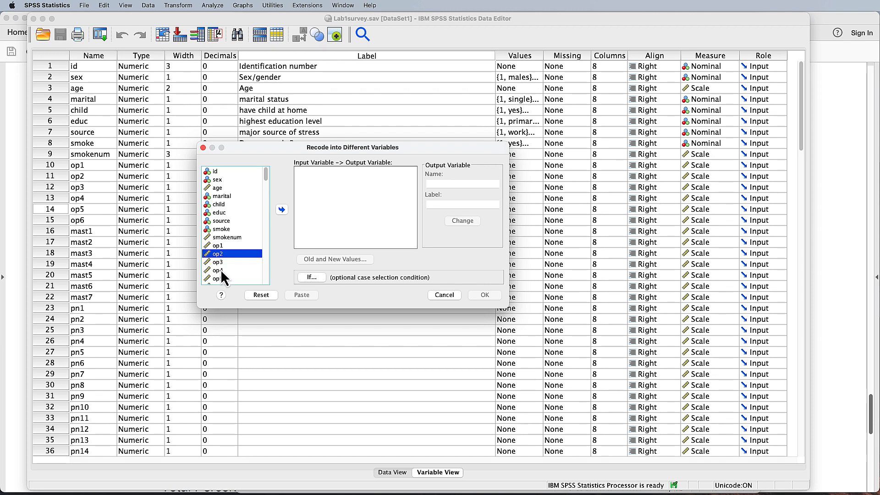
{"action": "left_click", "coordinate": [220, 270], "text": "super"}
{"action": "scroll", "coordinate": [219, 271], "scroll_direction": "down", "scroll_amount": 3}
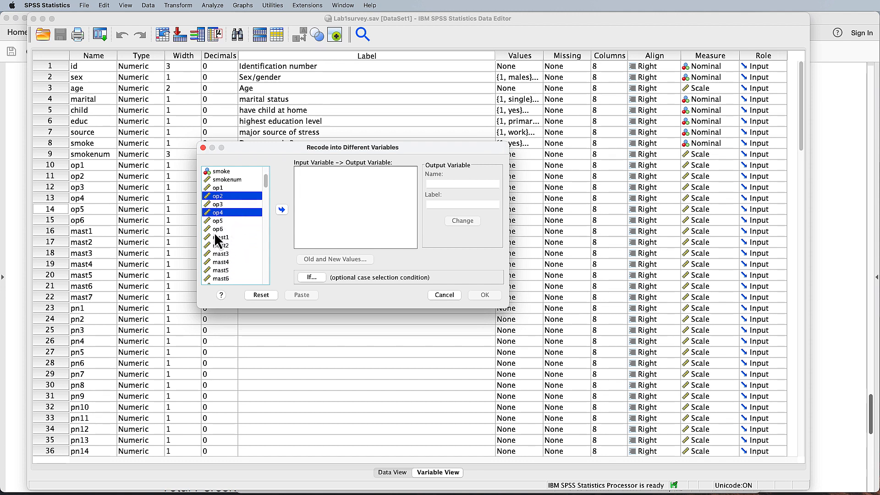
{"action": "left_click", "coordinate": [215, 230], "text": "super"}
{"action": "left_click", "coordinate": [282, 209]}
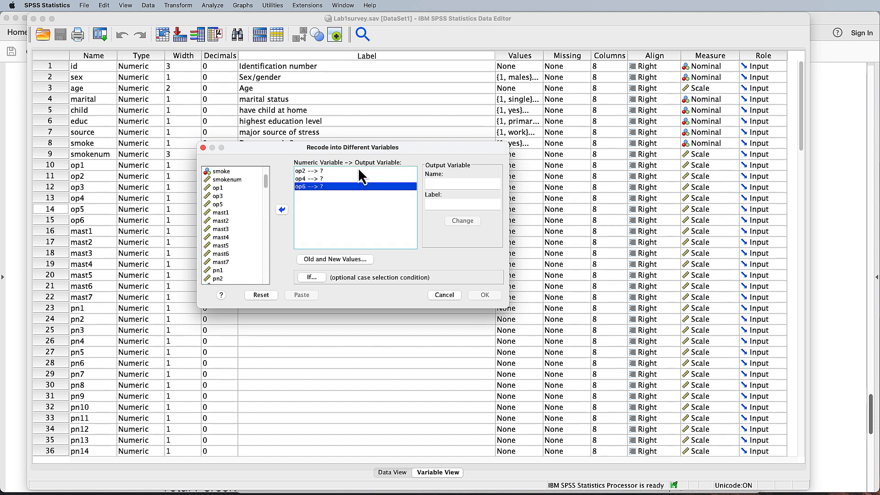
- Assign op2 the output variable name op2R with the label "reverse coded"
{"action": "left_click", "coordinate": [311, 174]}
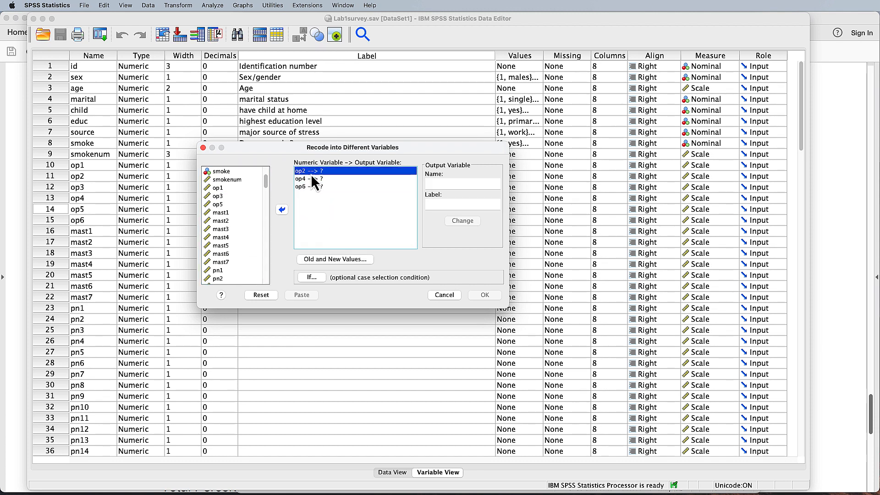
{"action": "left_click", "coordinate": [439, 182]}
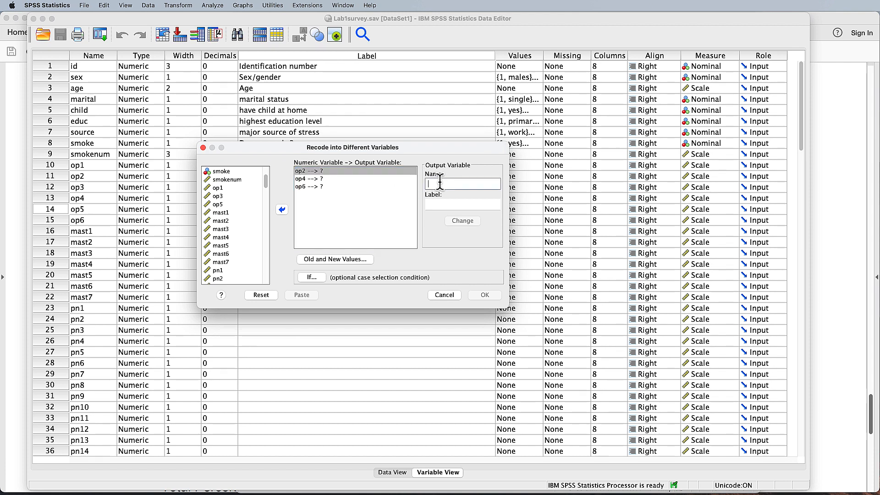
{"action": "type", "text": "op2"}
{"action": "key", "text": "Tab"}
{"action": "type", "text": "re"}
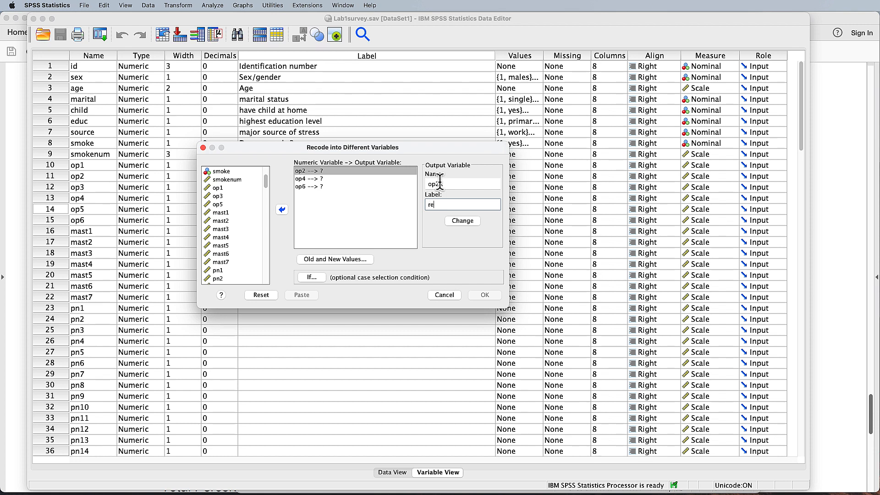
{"action": "type", "text": "ver"}
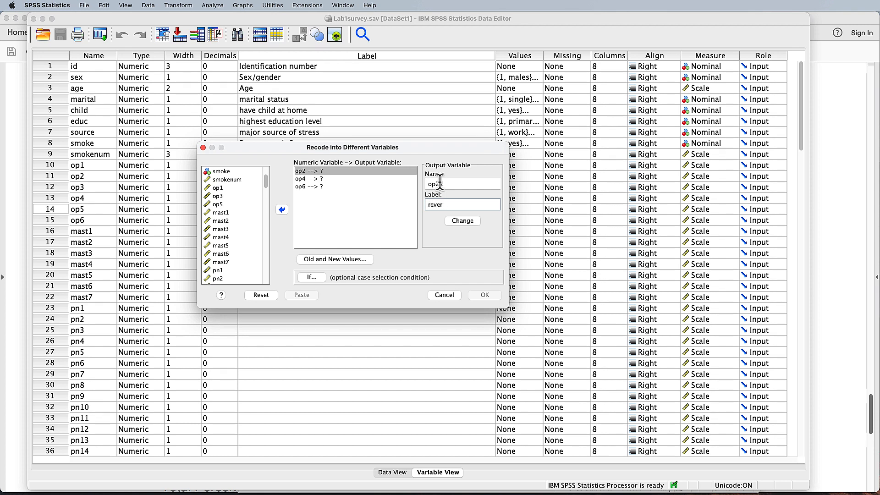
{"action": "type", "text": "se coded"}
{"action": "left_click", "coordinate": [463, 221]}
- Assign op4 the output variable name op4R with the label "reverse coded"
{"action": "left_click", "coordinate": [327, 179]}
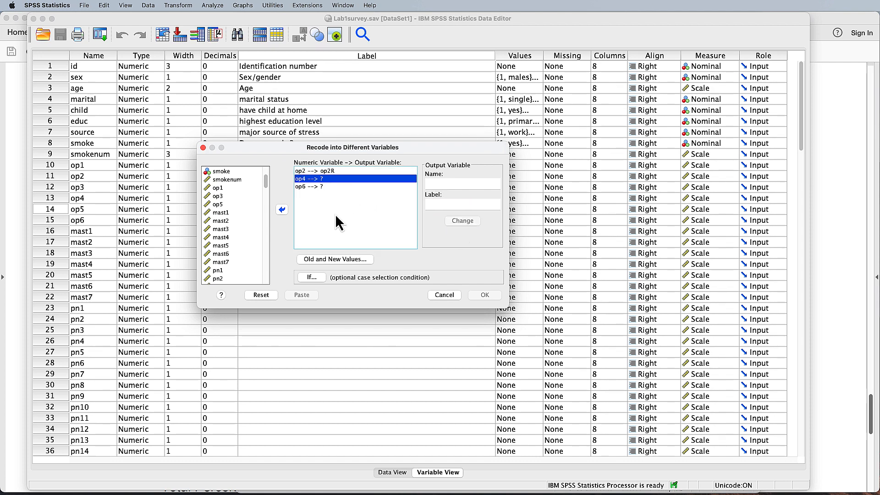
{"action": "left_click", "coordinate": [463, 184]}
{"action": "type", "text": "op4"}
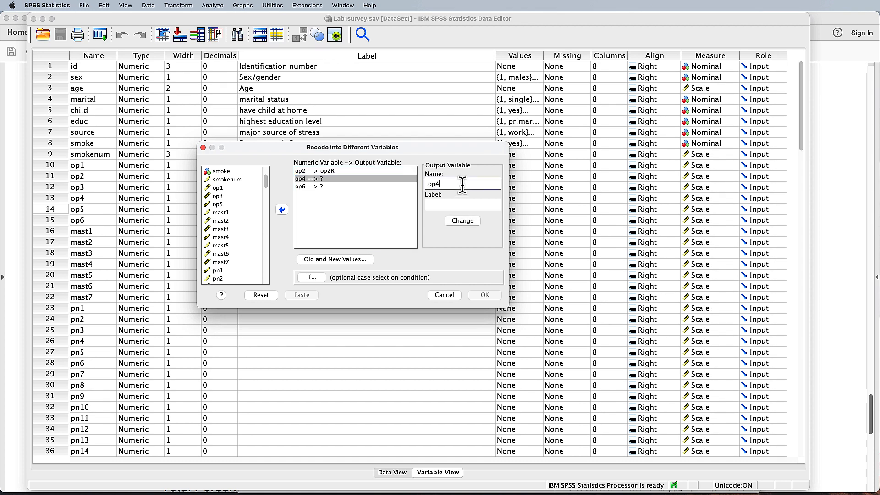
{"action": "key", "text": "Tab"}
{"action": "type", "text": "re"}
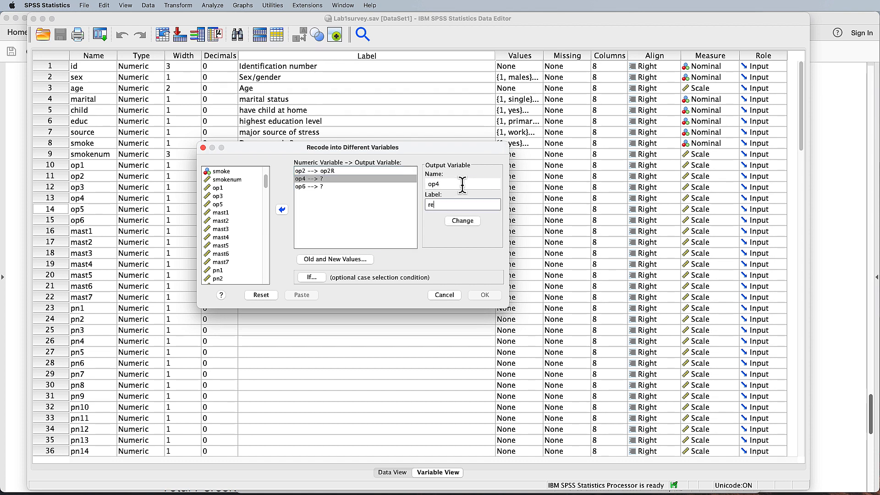
{"action": "type", "text": "verse"}
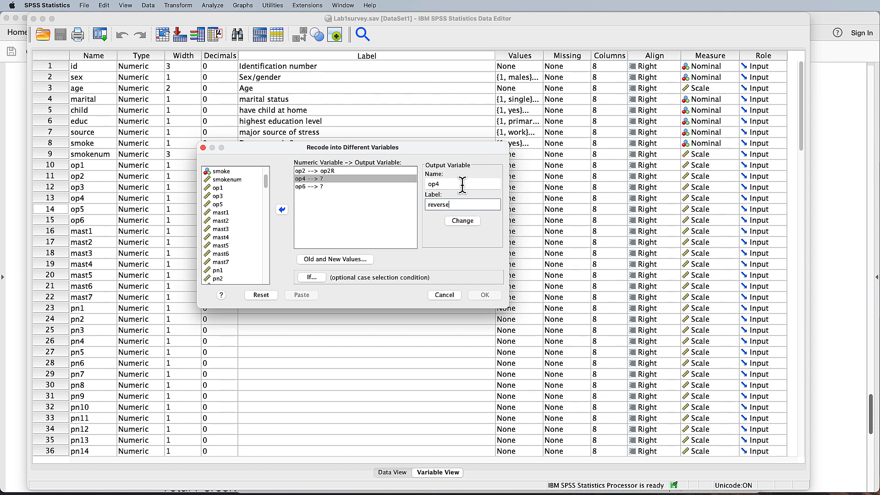
{"action": "type", "text": " coded"}
{"action": "key", "text": "shift+Tab"}
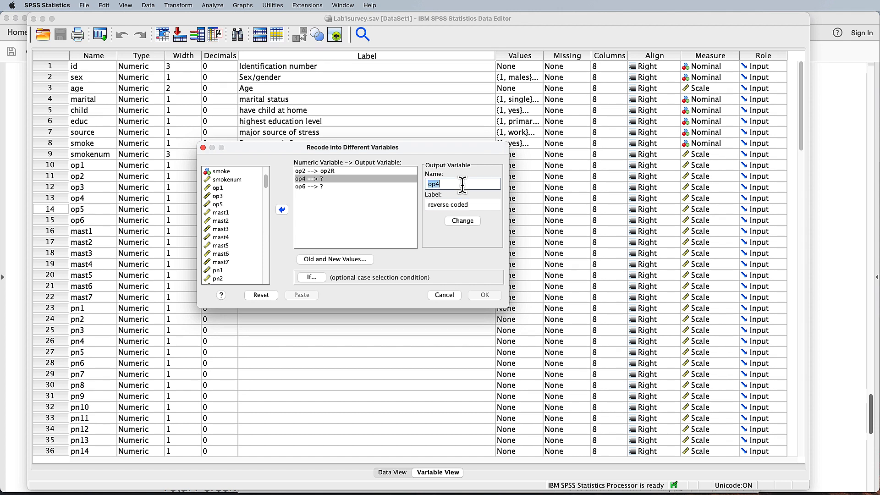
{"action": "left_click", "coordinate": [463, 184]}
{"action": "type", "text": "R"}
{"action": "left_click", "coordinate": [464, 222]}
- Assign op6 the output variable name op6R with the label "reverse coded"
{"action": "left_click", "coordinate": [331, 187]}
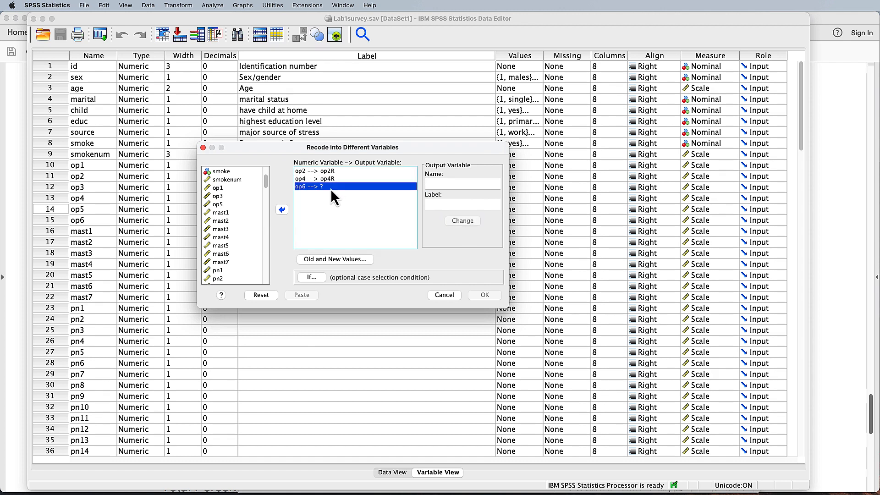
{"action": "left_click", "coordinate": [469, 185]}
{"action": "type", "text": "op6"}
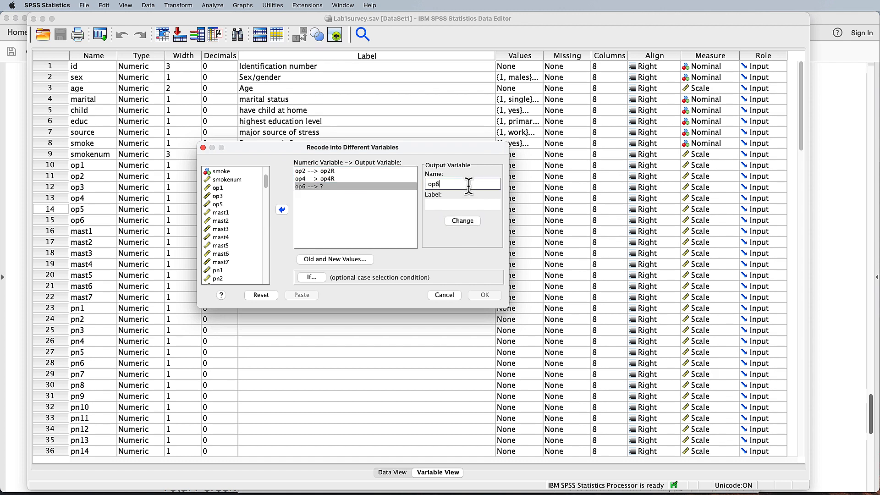
{"action": "type", "text": "R"}
{"action": "key", "text": "Tab"}
{"action": "type", "text": "rev"}
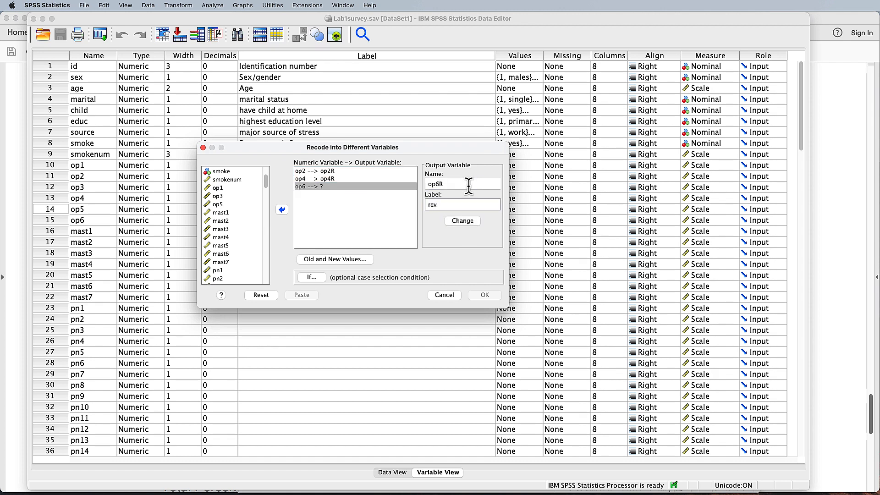
{"action": "type", "text": "erse coded"}
{"action": "left_click", "coordinate": [461, 219]}
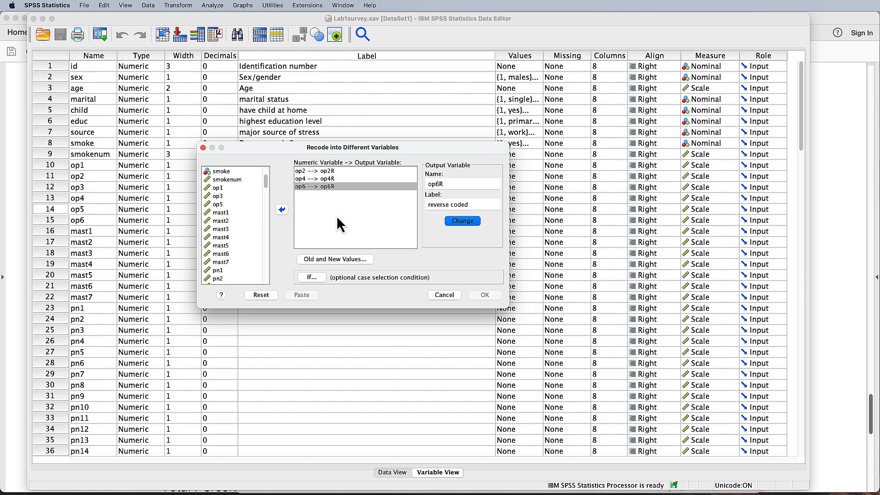
- Open the old and new values settings for the recode, and check the Optimism Scale's response coding in the survey codebook PDF
{"action": "left_click", "coordinate": [358, 261]}
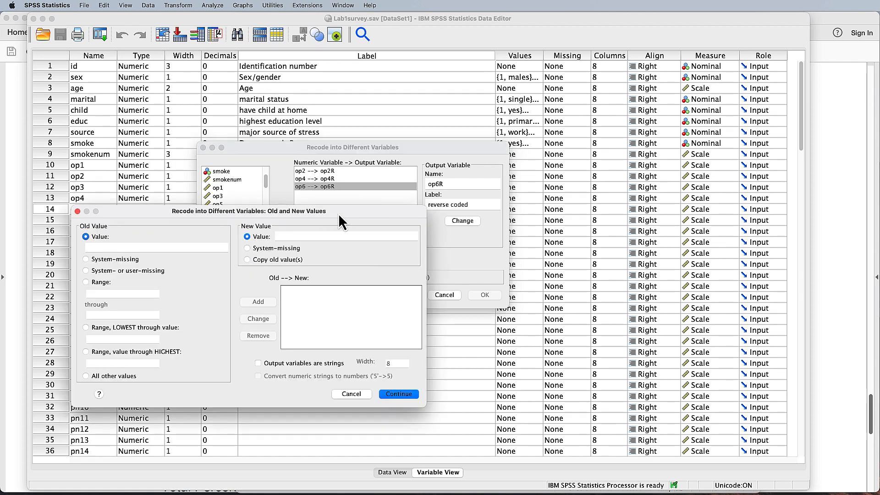
{"action": "left_click_drag", "start_coordinate": [338, 213], "coordinate": [365, 213]}
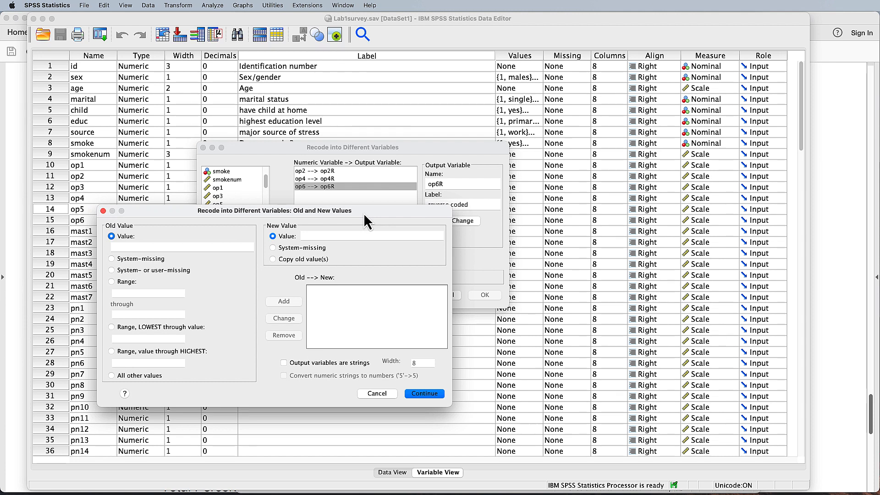
{"action": "key", "text": "super+Tab"}
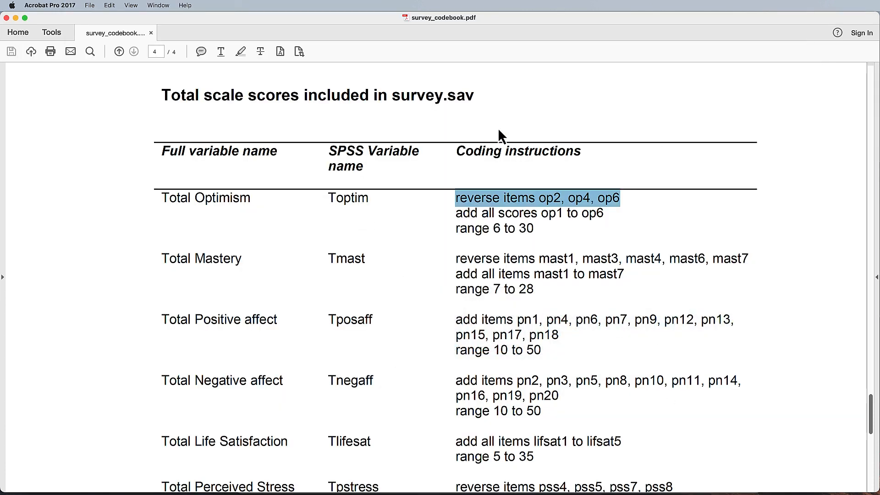
{"action": "scroll", "coordinate": [555, 253], "scroll_direction": "up", "scroll_amount": 15}
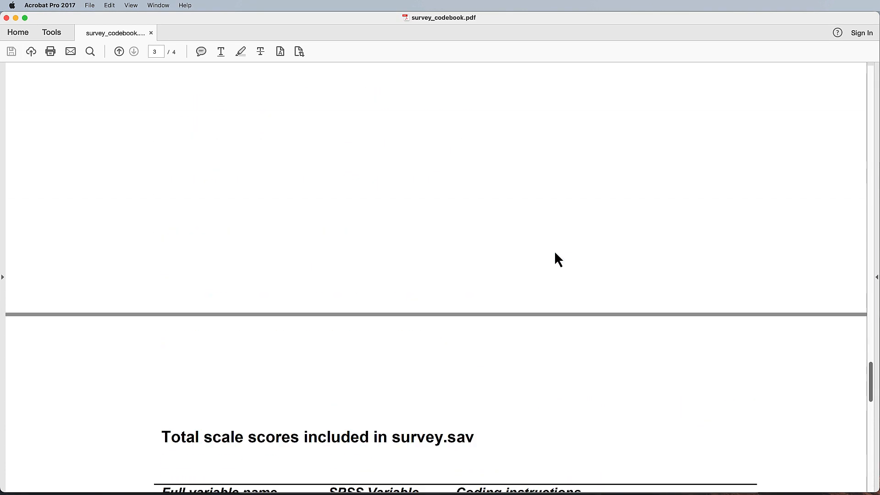
{"action": "scroll", "coordinate": [556, 253], "scroll_direction": "up", "scroll_amount": 3}
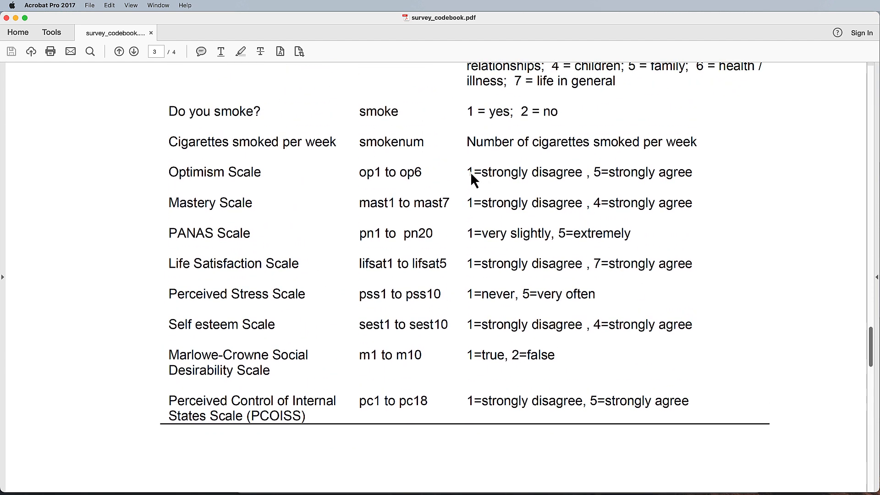
- Compare the response codings of the Optimism, Life Satisfaction and Mastery scales in the survey codebook
{"action": "left_click_drag", "start_coordinate": [471, 173], "coordinate": [684, 173]}
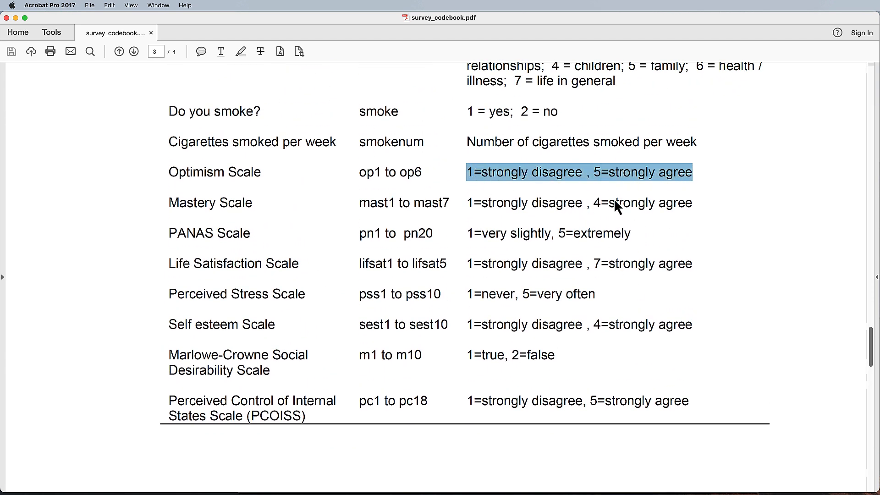
{"action": "left_click_drag", "start_coordinate": [648, 263], "coordinate": [684, 264]}
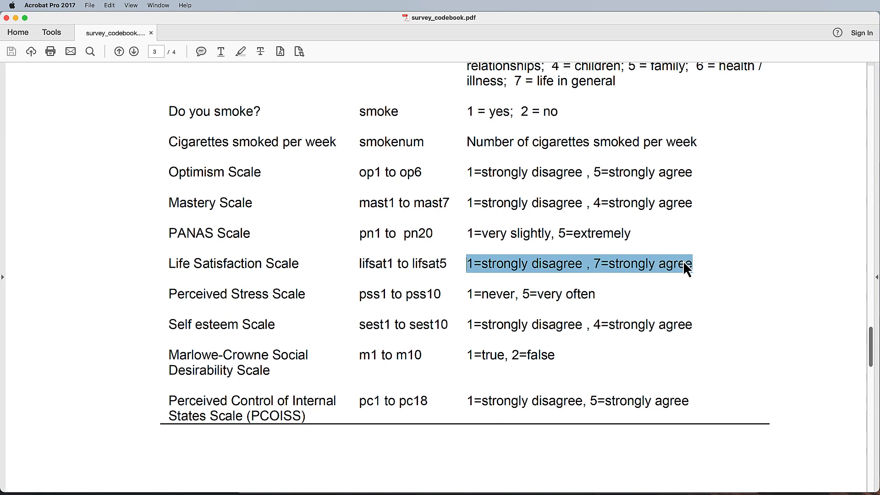
{"action": "left_click_drag", "start_coordinate": [471, 202], "coordinate": [693, 205]}
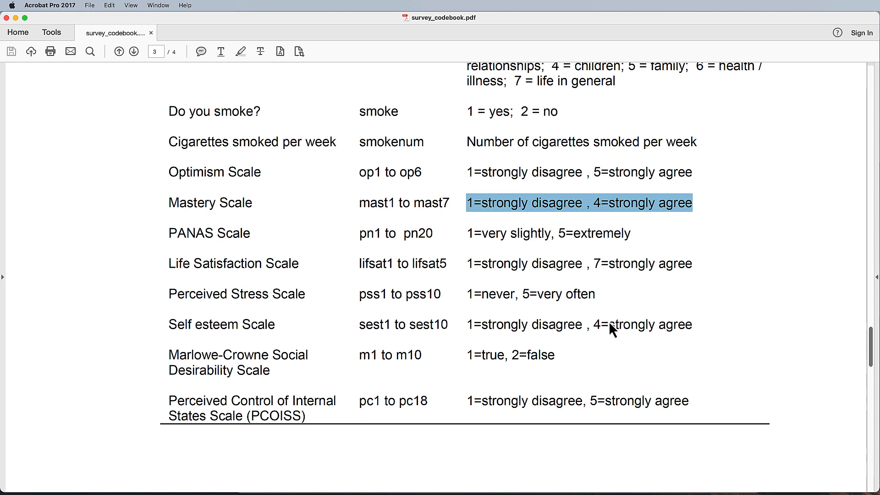
{"action": "left_click_drag", "start_coordinate": [470, 172], "coordinate": [670, 178]}
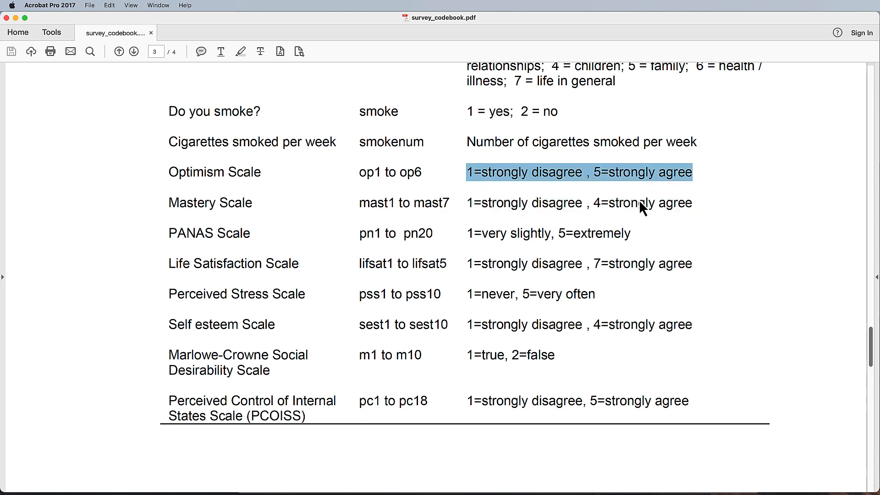
- Switch back to SPSS and add a recode rule that maps old value 1 to new value 5
{"action": "key", "text": "super+Tab"}
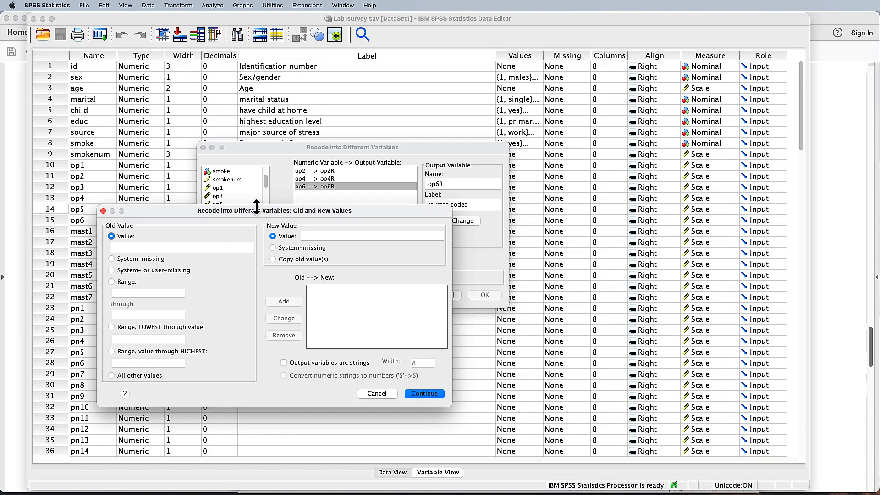
{"action": "left_click_drag", "start_coordinate": [367, 213], "coordinate": [431, 217]}
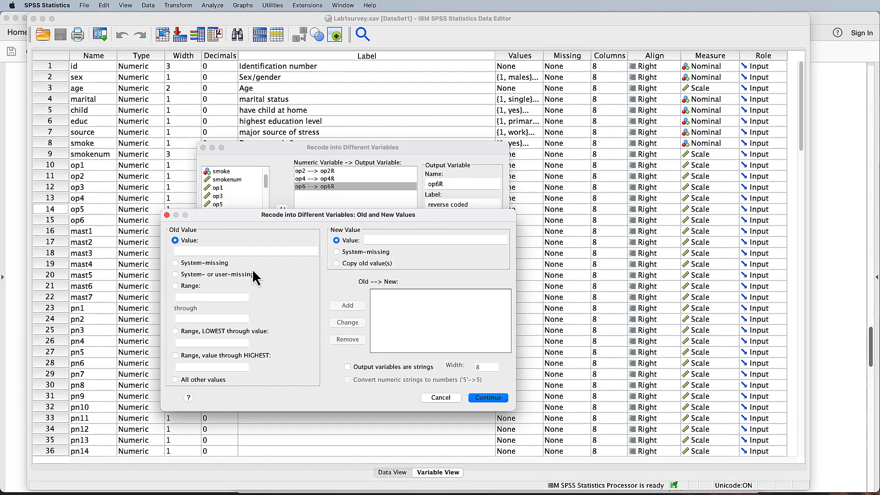
{"action": "left_click", "coordinate": [244, 250]}
{"action": "type", "text": "1"}
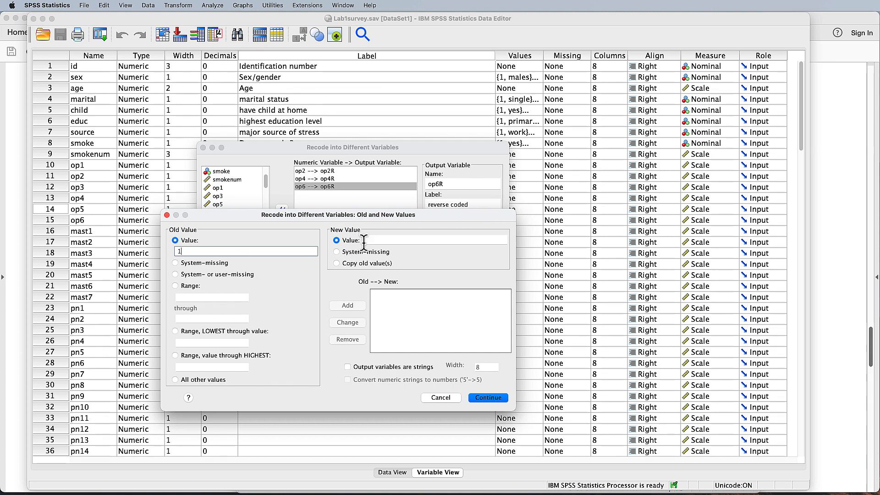
{"action": "left_click", "coordinate": [381, 239]}
{"action": "type", "text": "5"}
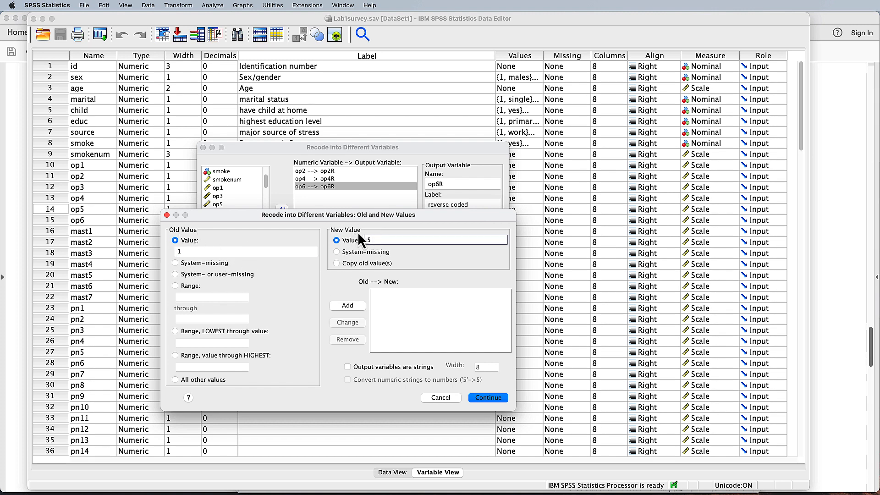
{"action": "left_click", "coordinate": [349, 306]}
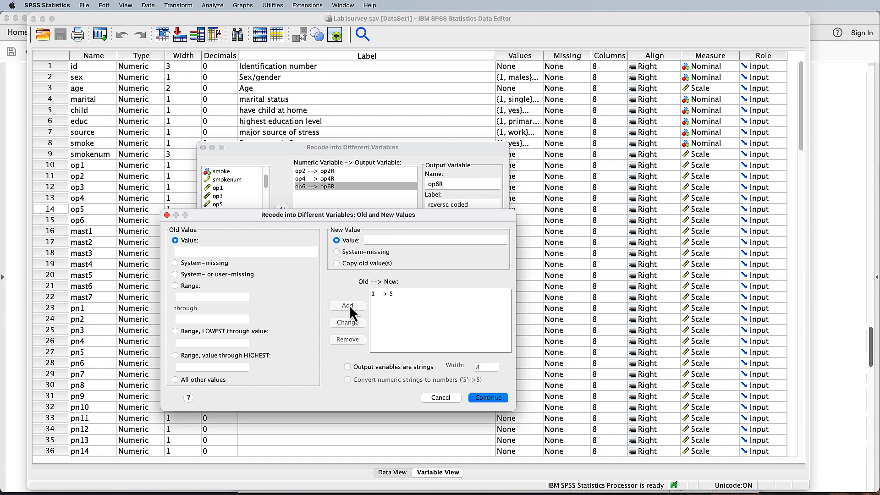
- Add recode rules that map old value 2 to 4 and old value 3 to 3
{"action": "left_click", "coordinate": [240, 252]}
{"action": "type", "text": "2"}
{"action": "left_click", "coordinate": [396, 240]}
{"action": "type", "text": "4"}
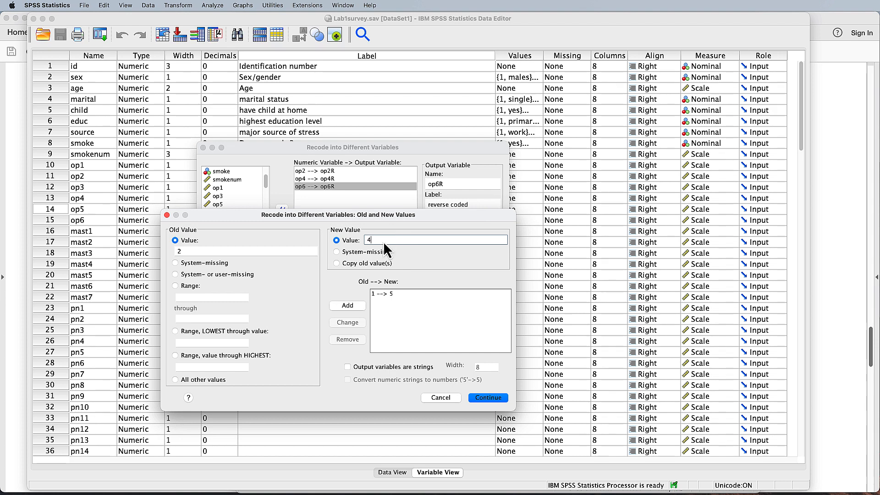
{"action": "left_click", "coordinate": [361, 309]}
{"action": "left_click", "coordinate": [220, 252]}
{"action": "type", "text": "3"}
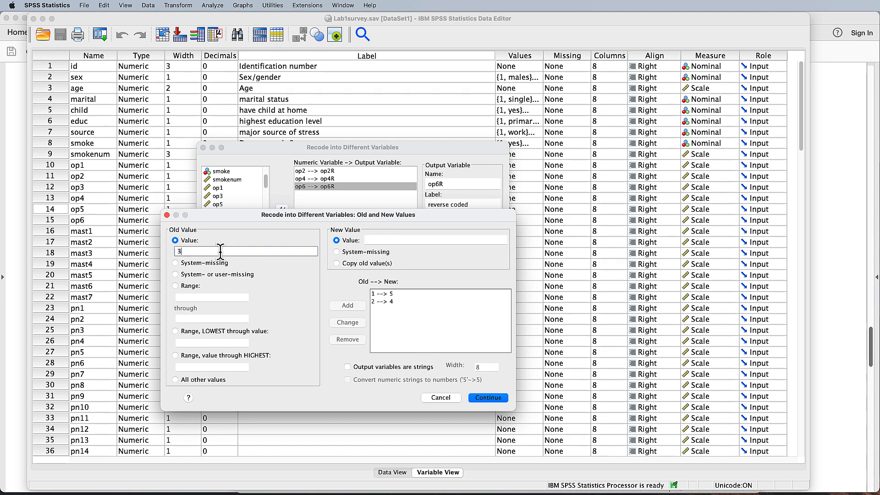
{"action": "left_click", "coordinate": [375, 239]}
{"action": "type", "text": "3"}
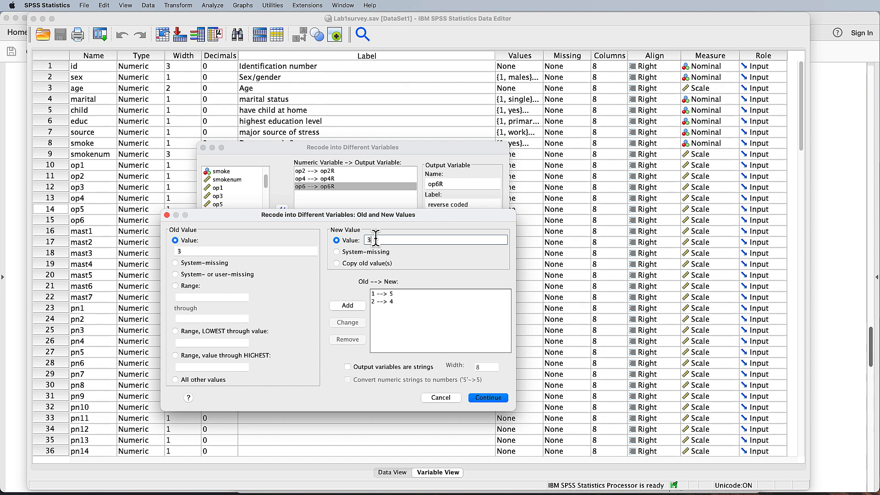
{"action": "left_click", "coordinate": [349, 306]}
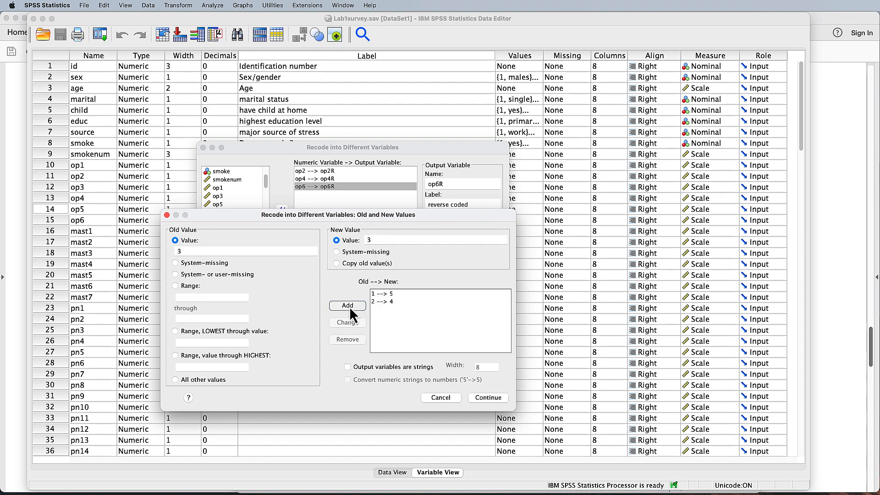
- Add recode rules that map old value 4 to 2 and old value 5 to 1
{"action": "left_click", "coordinate": [216, 251]}
{"action": "type", "text": "4"}
{"action": "left_click", "coordinate": [381, 239]}
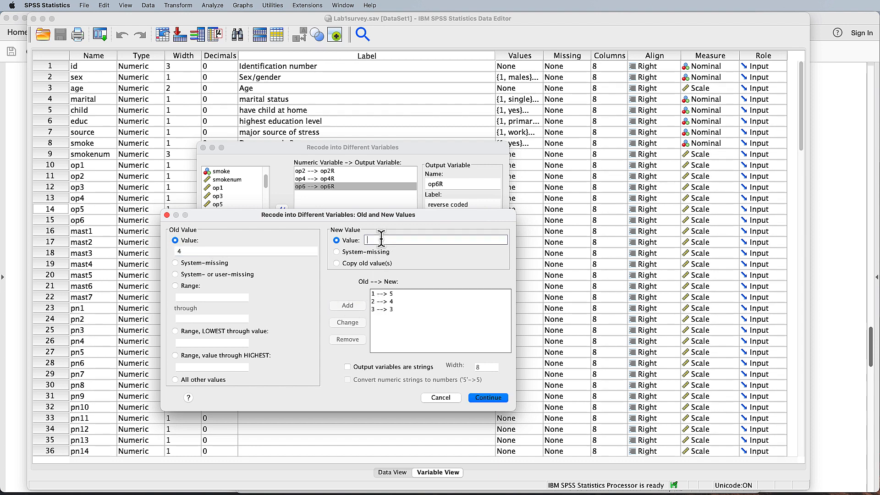
{"action": "type", "text": "2"}
{"action": "left_click", "coordinate": [348, 306]}
{"action": "left_click", "coordinate": [239, 251]}
{"action": "type", "text": "5"}
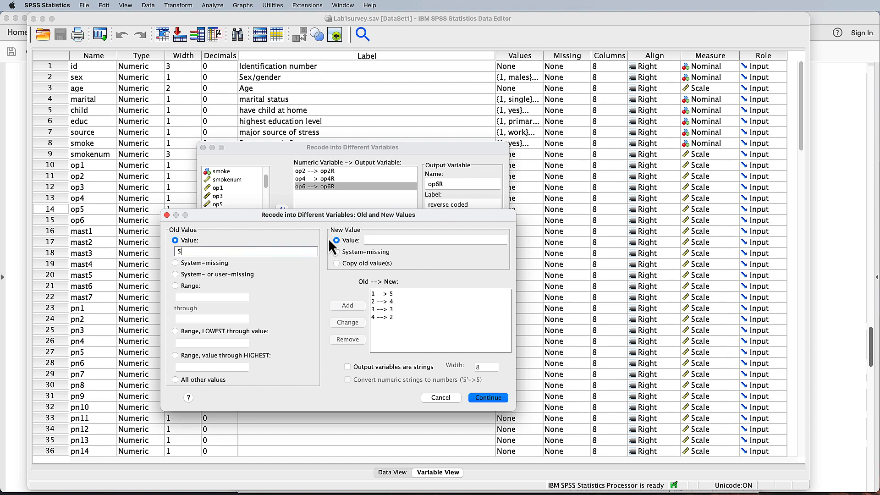
{"action": "left_click", "coordinate": [384, 238]}
{"action": "type", "text": "1"}
{"action": "left_click", "coordinate": [353, 306]}
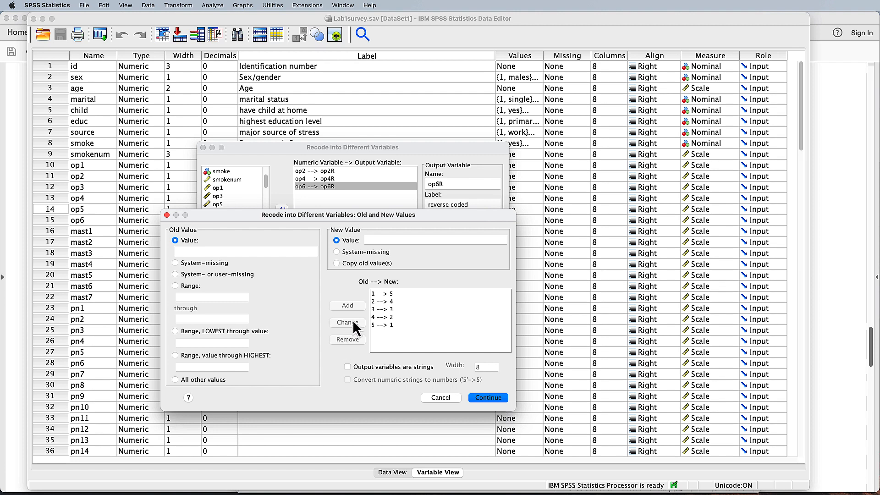
- Accept the value rules and run the recode, then review its logged syntax in the output and minimize the output viewer
{"action": "left_click", "coordinate": [488, 398]}
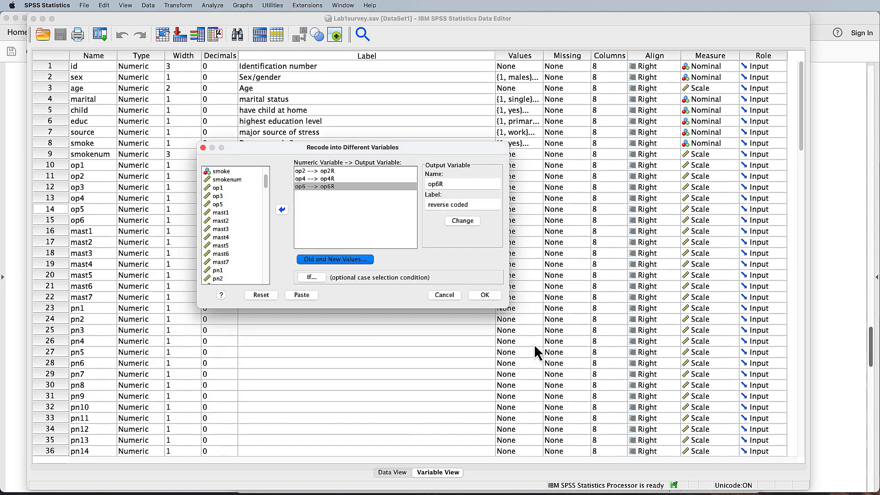
{"action": "left_click", "coordinate": [485, 296]}
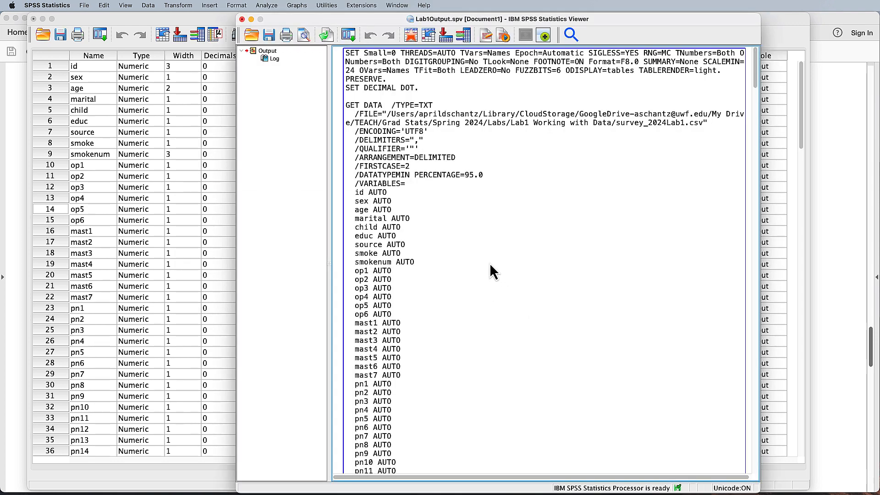
{"action": "scroll", "coordinate": [486, 266], "scroll_direction": "down", "scroll_amount": 15}
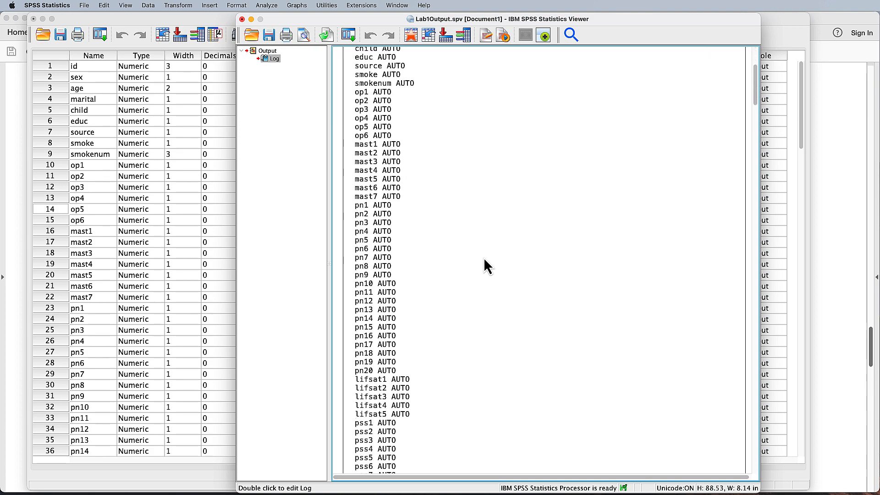
{"action": "scroll", "coordinate": [483, 257], "scroll_direction": "down", "scroll_amount": 20}
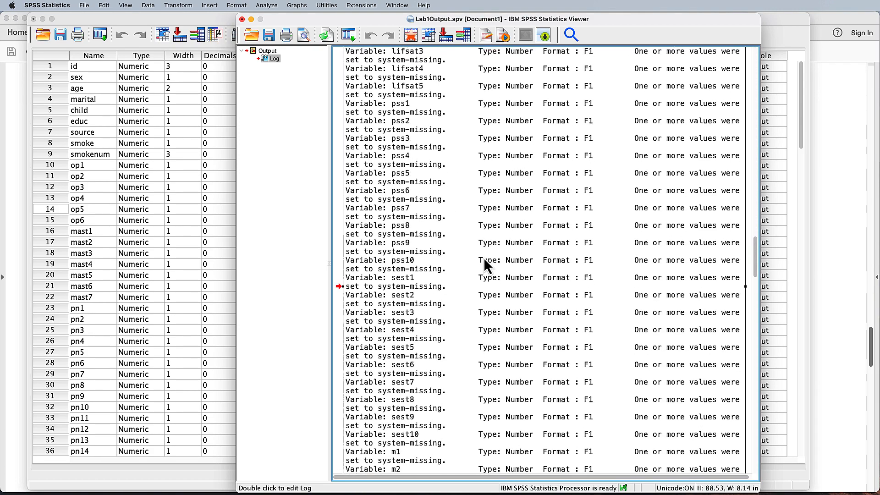
{"action": "scroll", "coordinate": [483, 257], "scroll_direction": "down", "scroll_amount": 20}
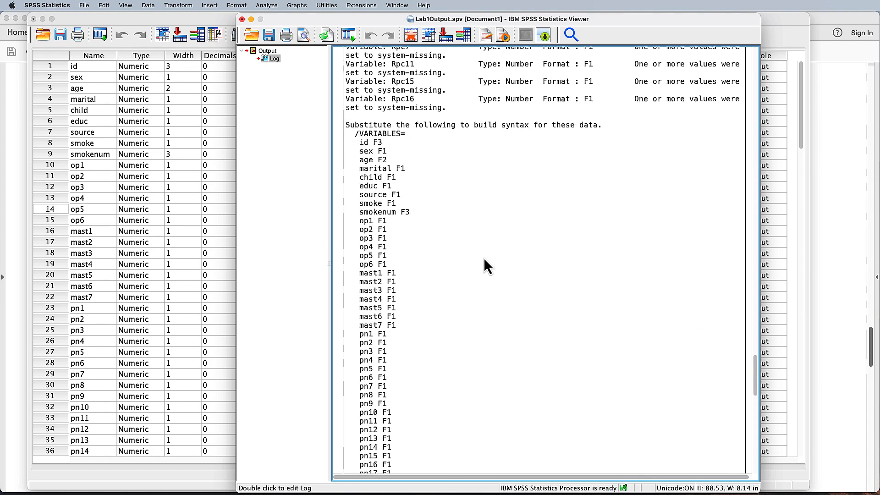
{"action": "scroll", "coordinate": [483, 258], "scroll_direction": "down", "scroll_amount": 20}
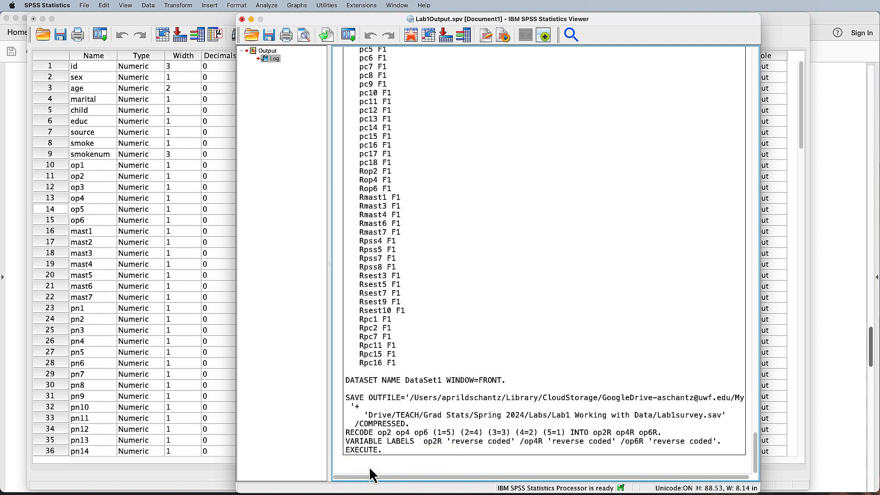
{"action": "left_click", "coordinate": [395, 450]}
{"action": "key", "text": "super+m"}
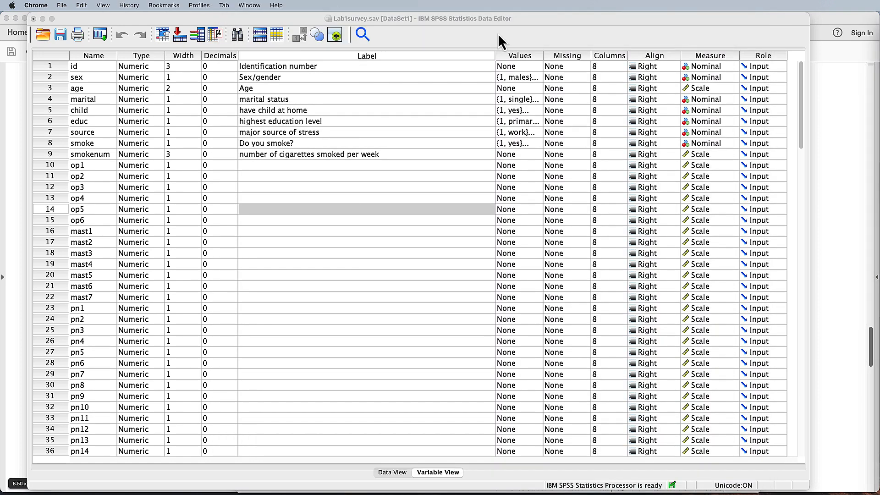
- Start a Reliability Analysis on the survey data and add op1, op3 and op5 as its items
{"action": "left_click", "coordinate": [269, 15]}
{"action": "left_click", "coordinate": [214, 6]}
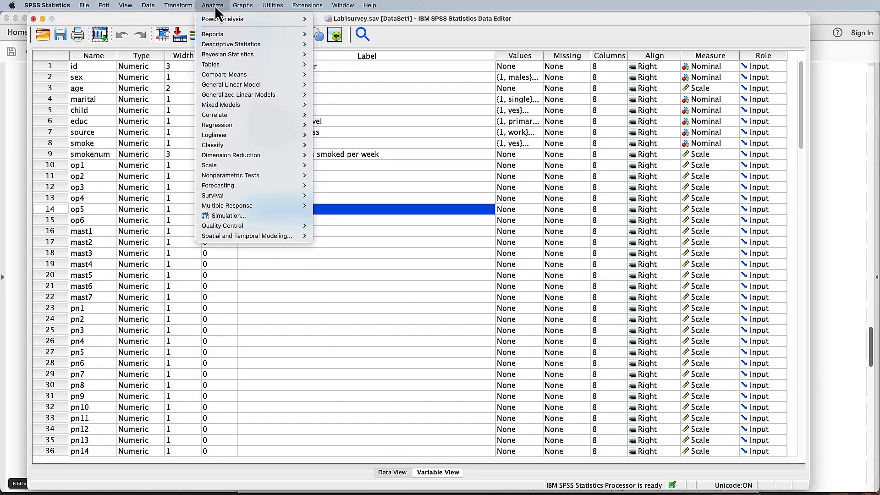
{"action": "mouse_move", "coordinate": [215, 166]}
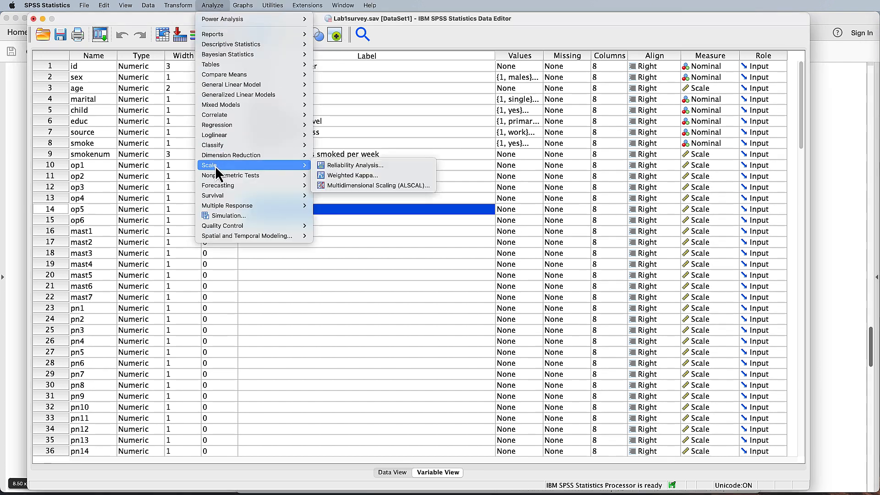
{"action": "left_click", "coordinate": [368, 166]}
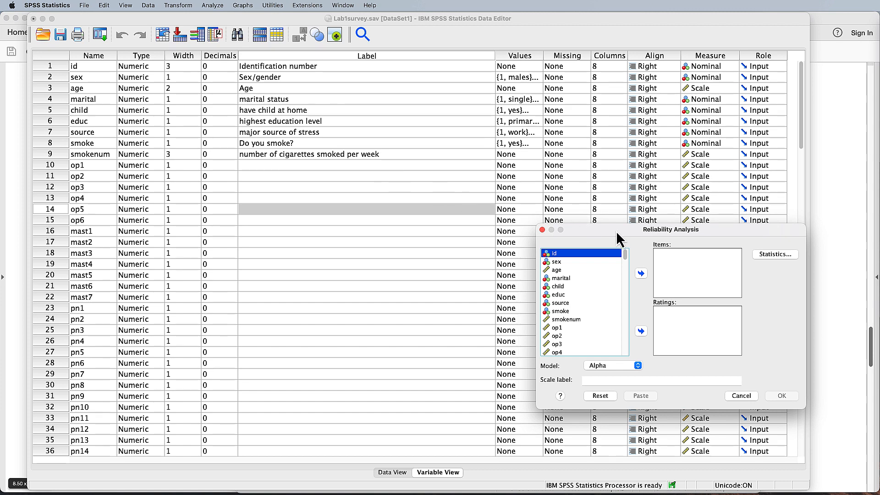
{"action": "left_click_drag", "start_coordinate": [616, 231], "coordinate": [285, 177]}
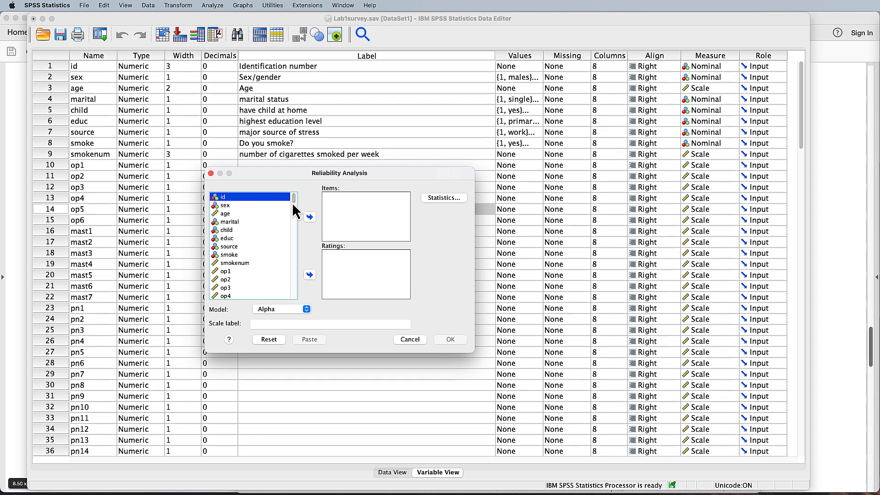
{"action": "scroll", "coordinate": [280, 217], "scroll_direction": "down", "scroll_amount": 3}
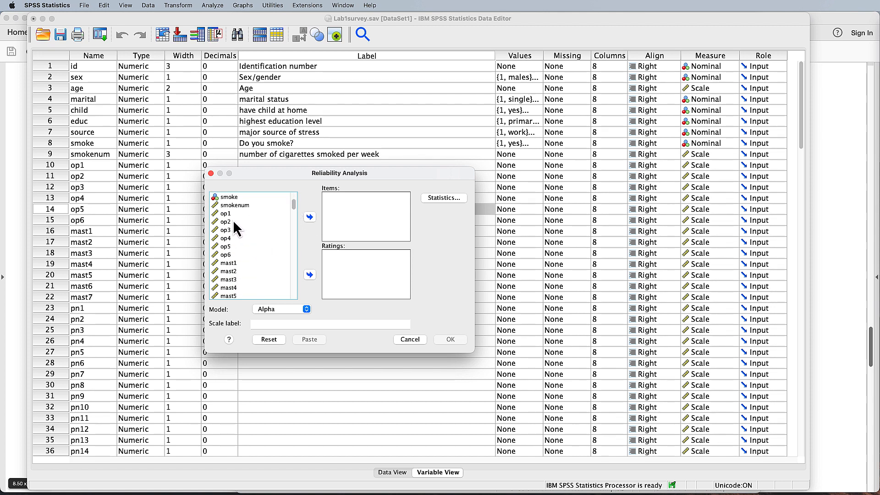
{"action": "left_click", "coordinate": [227, 214]}
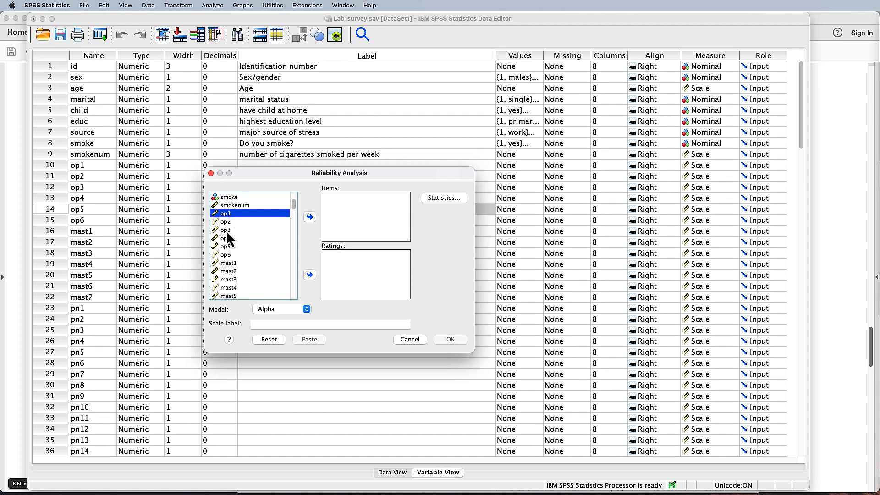
{"action": "left_click", "coordinate": [222, 231], "text": "super"}
{"action": "left_click", "coordinate": [228, 247], "text": "super"}
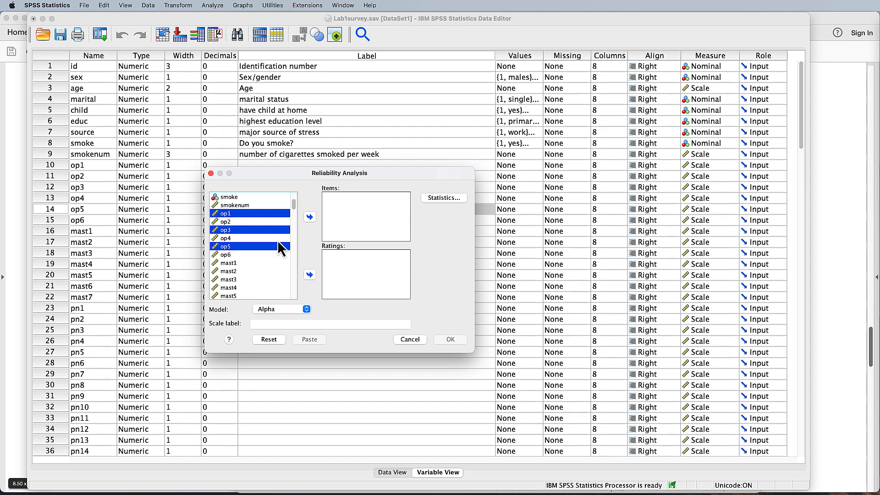
{"action": "left_click", "coordinate": [309, 218]}
- Add the reverse-coded variables op2R, op4R and op6R to the reliability analysis items
{"action": "left_click_drag", "start_coordinate": [295, 205], "coordinate": [295, 303]}
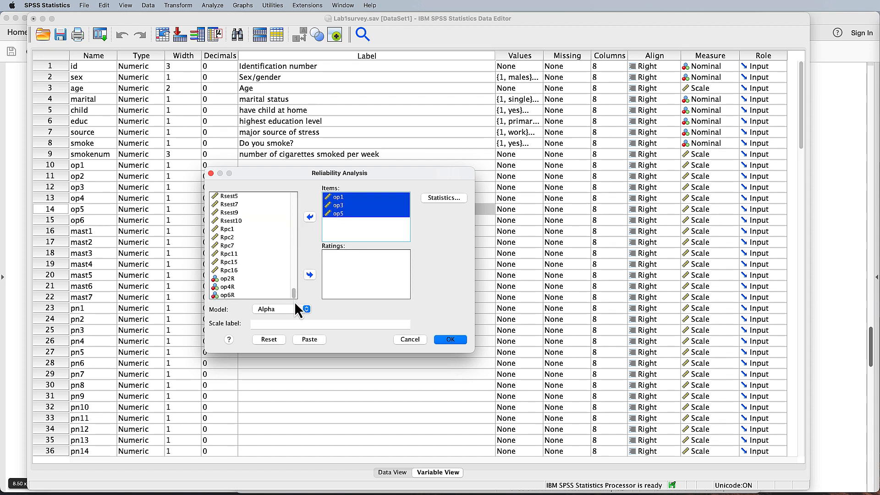
{"action": "left_click", "coordinate": [228, 280]}
{"action": "left_click", "coordinate": [228, 295], "text": "shift"}
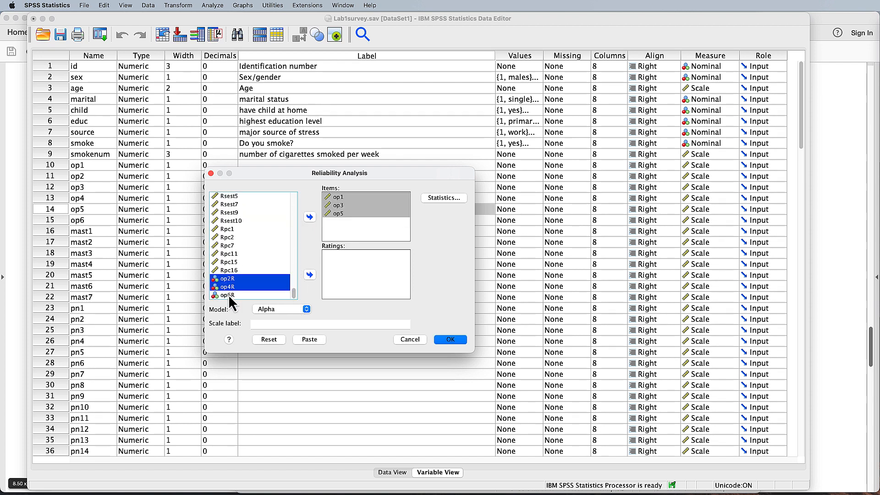
{"action": "left_click", "coordinate": [309, 217]}
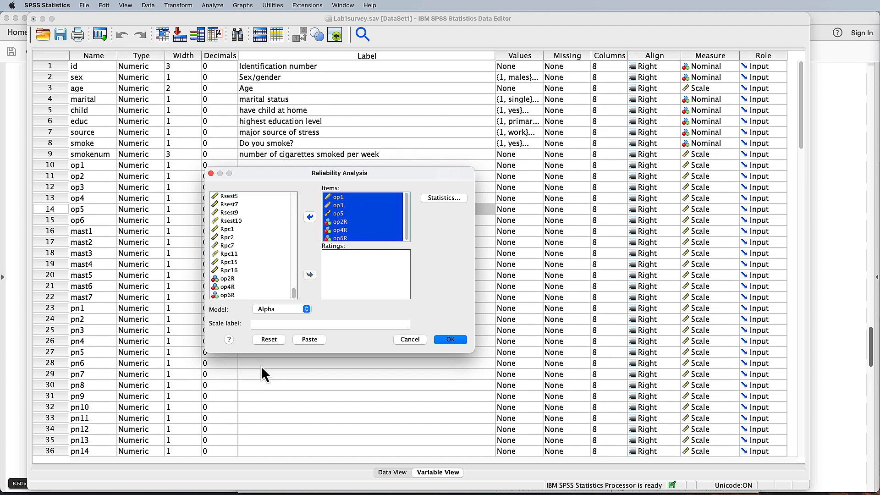
- Set the scale label to "Total Optimism" and open the statistics options of the reliability analysis
{"action": "left_click", "coordinate": [270, 324]}
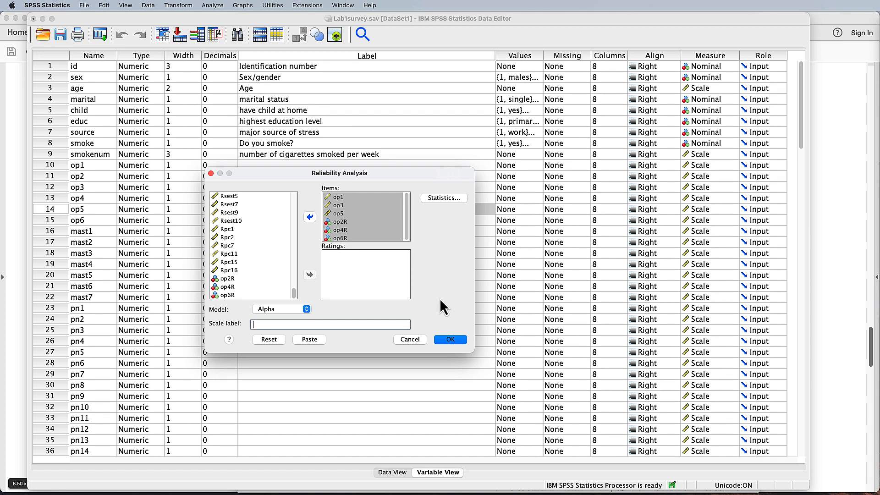
{"action": "type", "text": "Total Optimism"}
{"action": "left_click", "coordinate": [447, 199]}
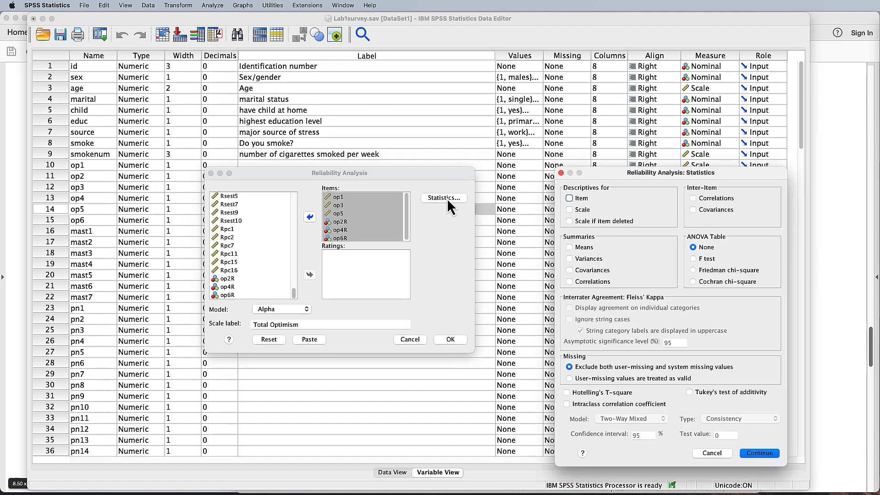
- Request item, scale and scale-if-item-deleted descriptives, inter-item correlations and the correlations summary, and run the reliability analysis
{"action": "left_click_drag", "start_coordinate": [607, 175], "coordinate": [361, 106]}
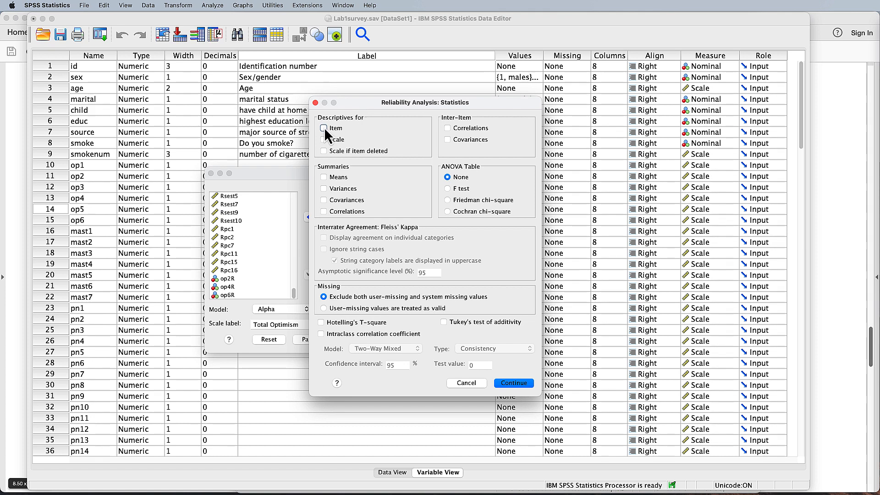
{"action": "left_click", "coordinate": [324, 151]}
{"action": "left_click", "coordinate": [351, 216]}
{"action": "left_click", "coordinate": [514, 383]}
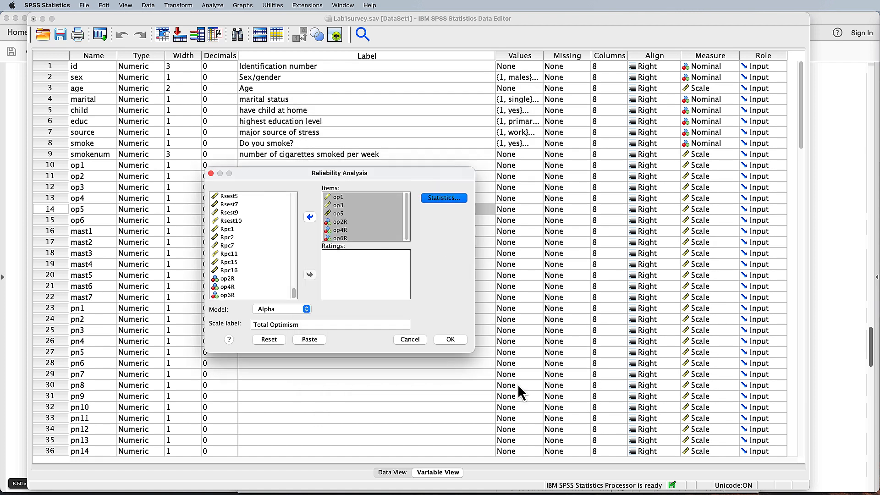
{"action": "left_click", "coordinate": [454, 342]}
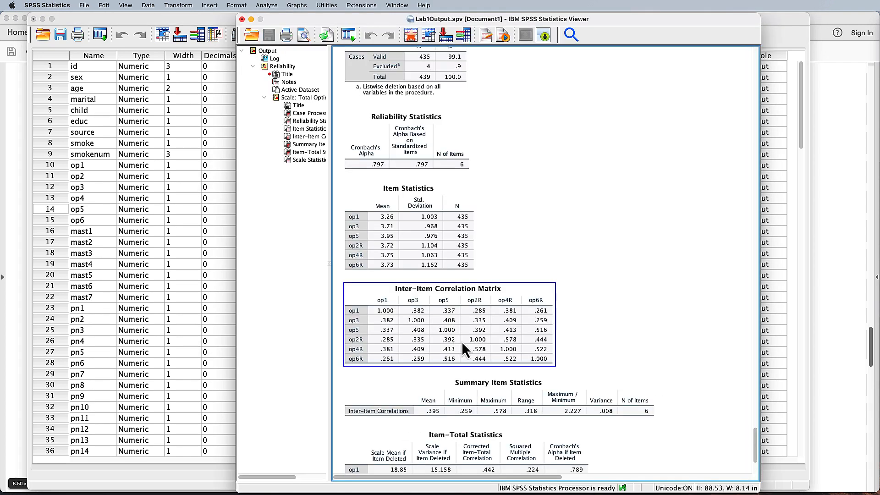
- Review the logged reliability syntax and the start of the Total Optimism output, and widen the output viewer window to show the full outline names
{"action": "scroll", "coordinate": [665, 266], "scroll_direction": "up", "scroll_amount": 5}
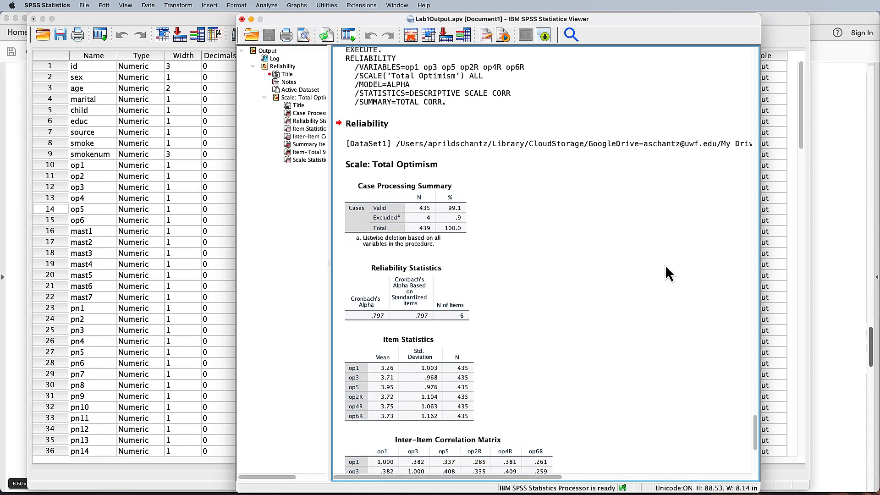
{"action": "scroll", "coordinate": [665, 266], "scroll_direction": "down", "scroll_amount": 2}
{"action": "scroll", "coordinate": [362, 199], "scroll_direction": "down", "scroll_amount": 1}
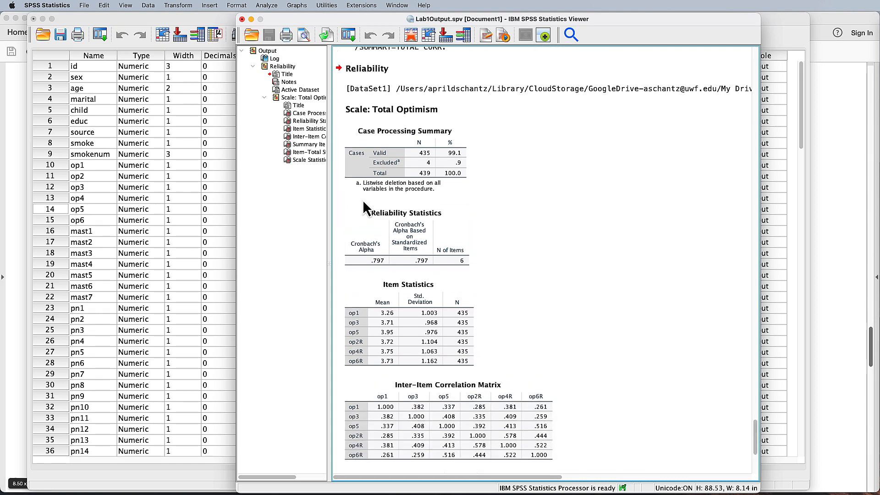
{"action": "left_click", "coordinate": [370, 112]}
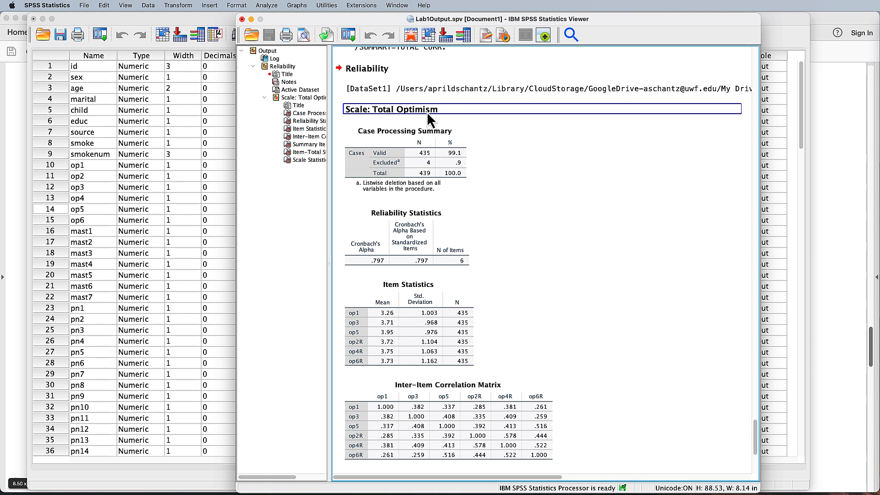
{"action": "left_click", "coordinate": [281, 126]}
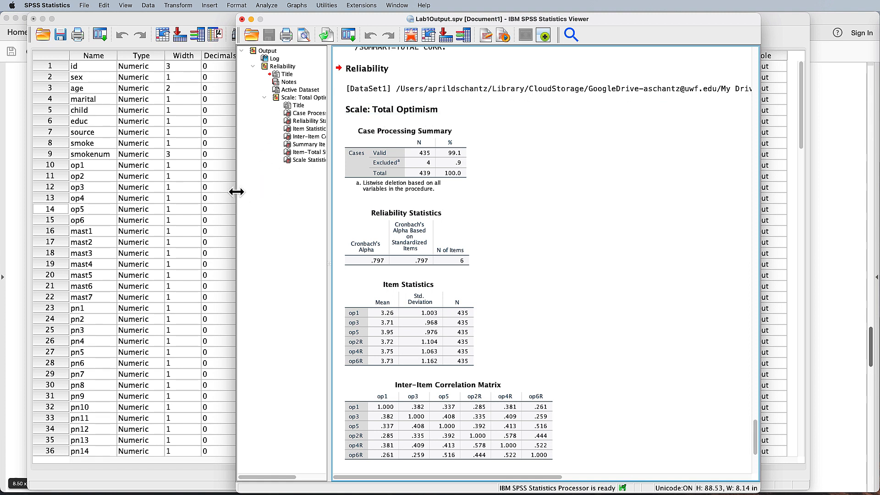
{"action": "left_click_drag", "start_coordinate": [237, 191], "coordinate": [183, 191]}
{"action": "left_click_drag", "start_coordinate": [277, 210], "coordinate": [312, 212]}
- Examine the Total Optimism scale's Case Processing Summary and the Cronbach's Alpha in its Reliability Statistics table
{"action": "left_click", "coordinate": [380, 112]}
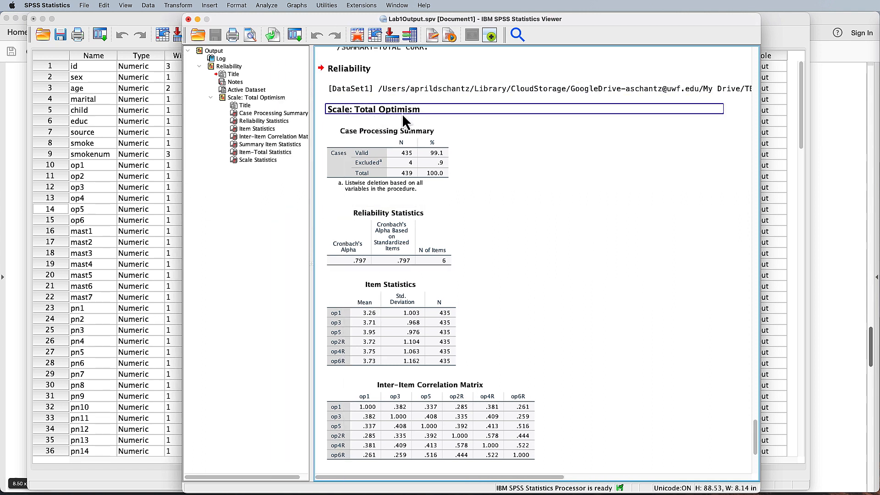
{"action": "left_click", "coordinate": [345, 240]}
{"action": "scroll", "coordinate": [348, 229], "scroll_direction": "down", "scroll_amount": 5}
{"action": "left_click", "coordinate": [357, 214]}
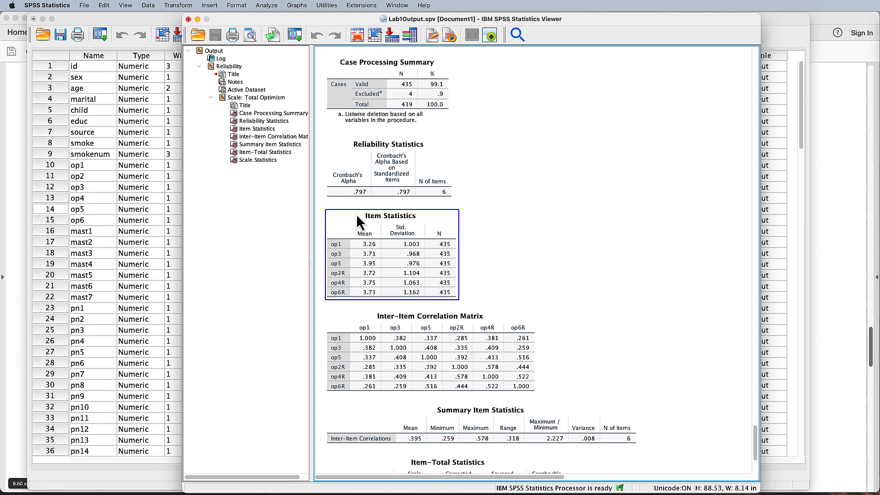
{"action": "left_click", "coordinate": [357, 197]}
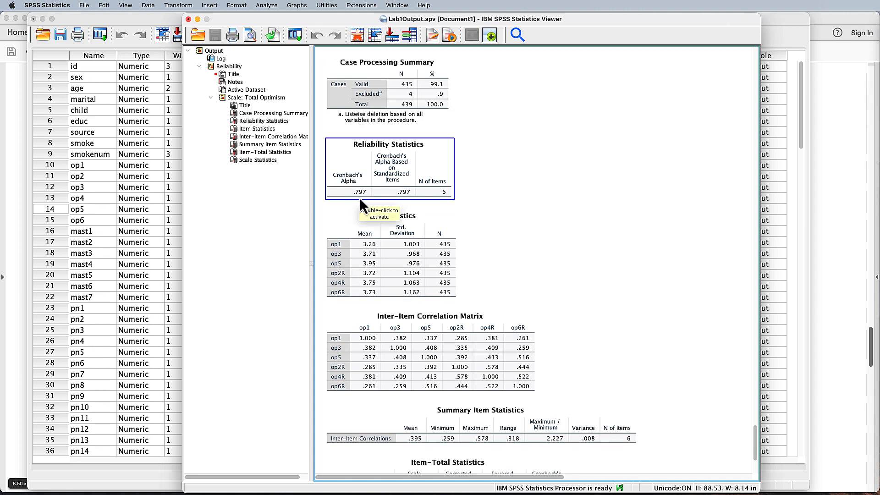
{"action": "left_click", "coordinate": [538, 202]}
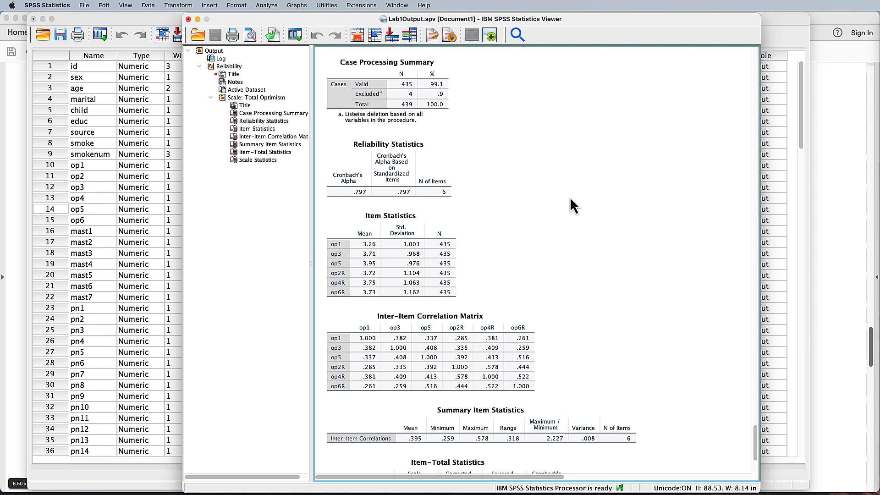
- Examine the Item-Total Statistics table, reading Cronbach's Alpha if Item Deleted for each optimism item
{"action": "scroll", "coordinate": [581, 196], "scroll_direction": "down", "scroll_amount": 5}
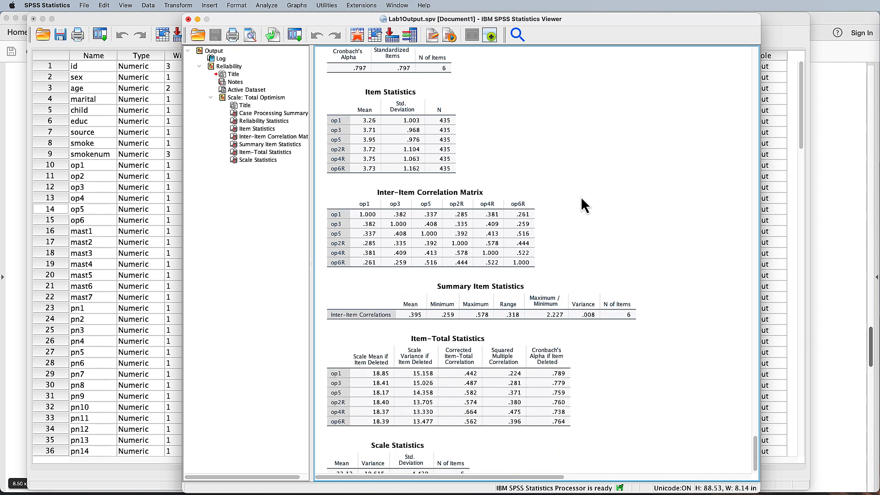
{"action": "left_click", "coordinate": [463, 308]}
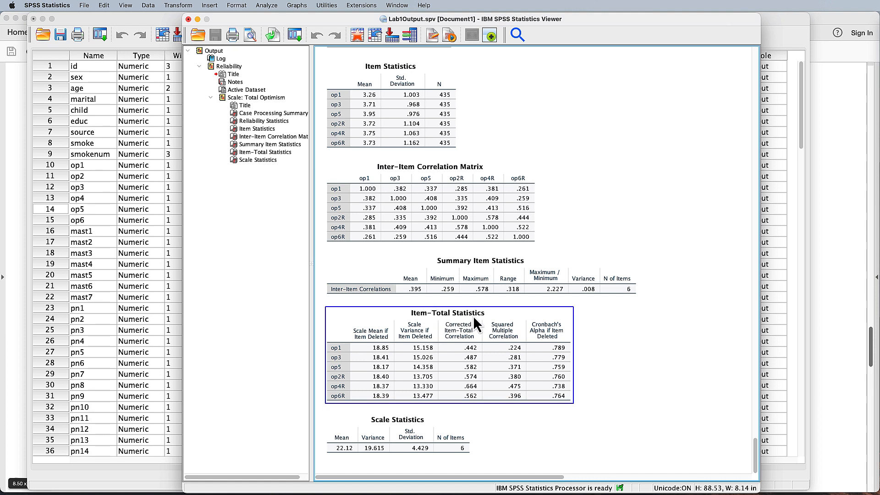
{"action": "left_click", "coordinate": [554, 414]}
{"action": "left_click", "coordinate": [549, 344]}
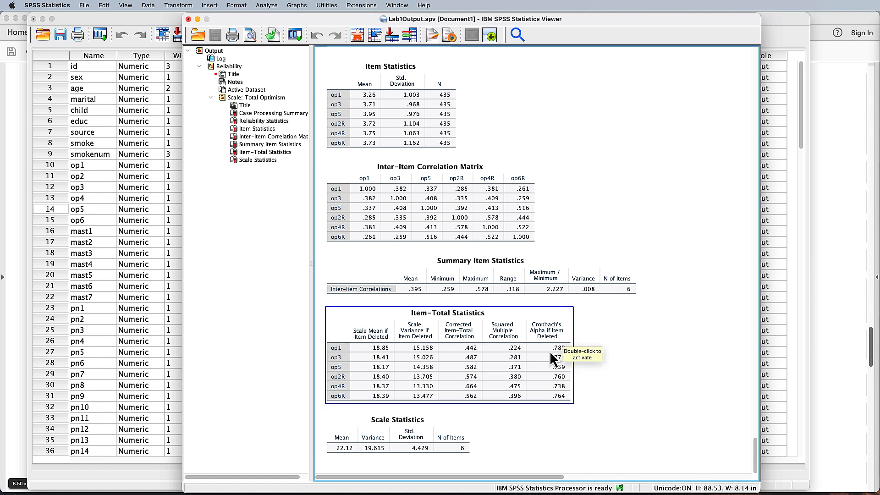
{"action": "left_click", "coordinate": [593, 353]}
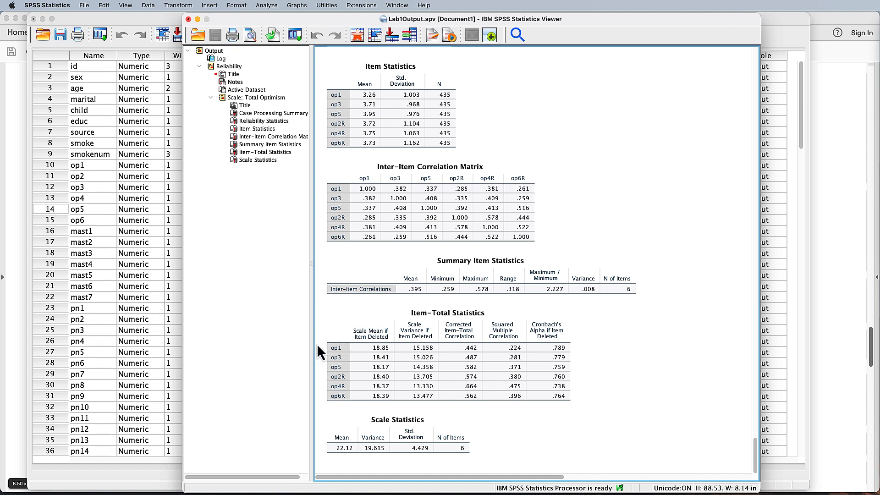
{"action": "left_click", "coordinate": [332, 351]}
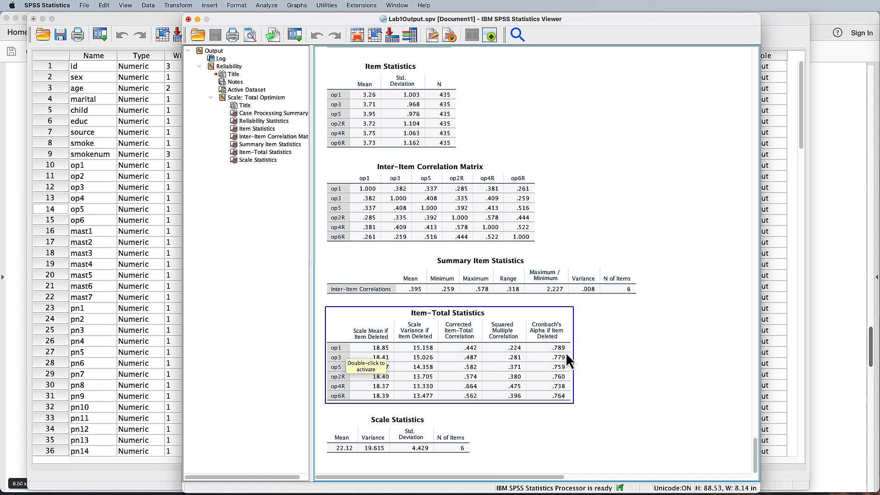
{"action": "left_click", "coordinate": [592, 334]}
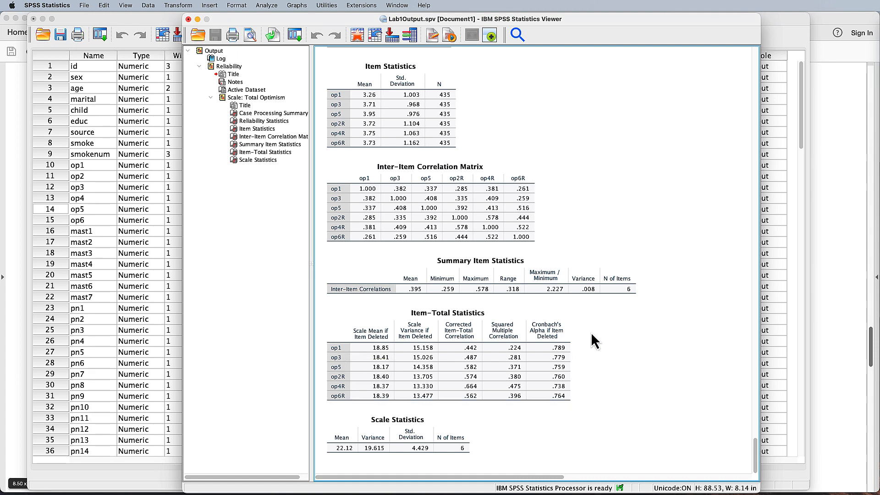
- Compare the overall Cronbach's Alpha with the alpha-if-item-deleted values of the optimism items
{"action": "scroll", "coordinate": [592, 342], "scroll_direction": "up", "scroll_amount": 5}
{"action": "left_click", "coordinate": [354, 195]}
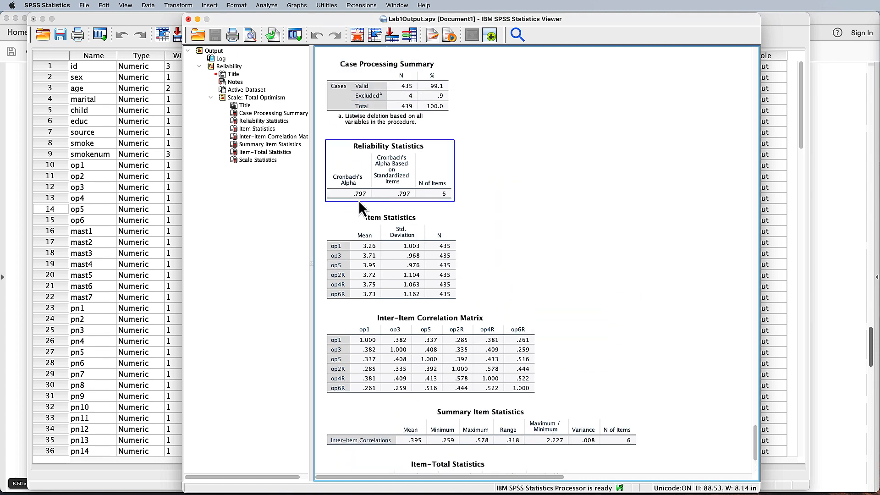
{"action": "left_click", "coordinate": [620, 222]}
{"action": "scroll", "coordinate": [630, 224], "scroll_direction": "down", "scroll_amount": 5}
{"action": "left_click", "coordinate": [405, 362]}
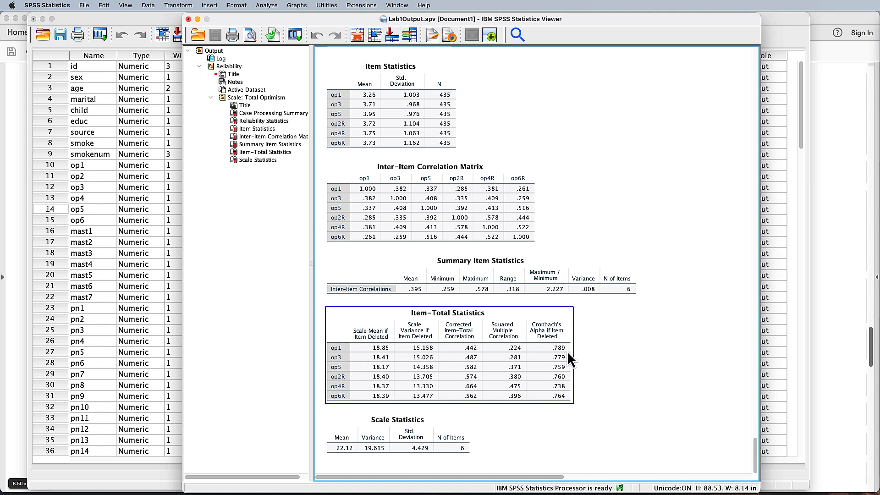
{"action": "left_click", "coordinate": [591, 352]}
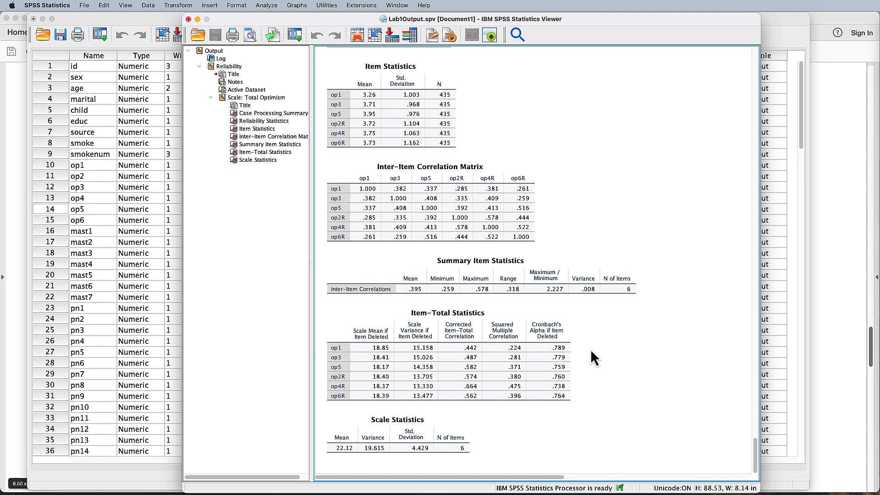
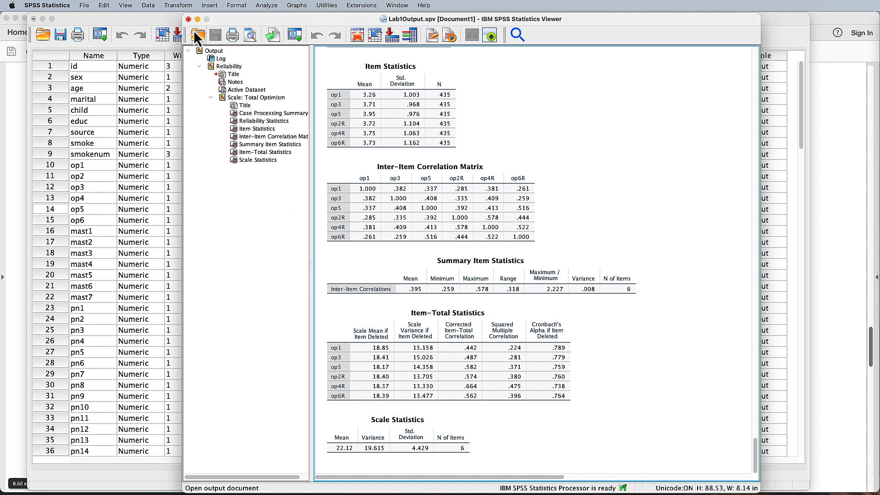
- Open Compute Variable, and look up the coding instructions for Total Optimism (Toptim) in survey_codebook.pdf in Acrobat
{"action": "left_click", "coordinate": [174, 8]}
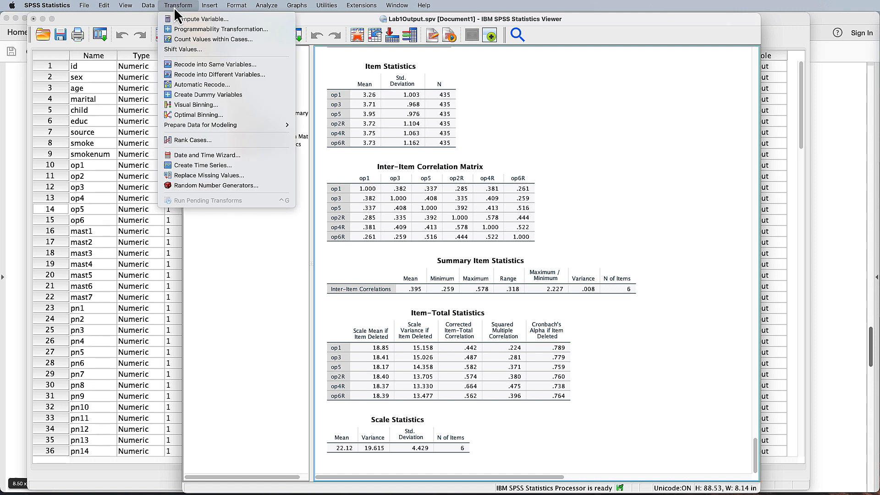
{"action": "left_click", "coordinate": [194, 20]}
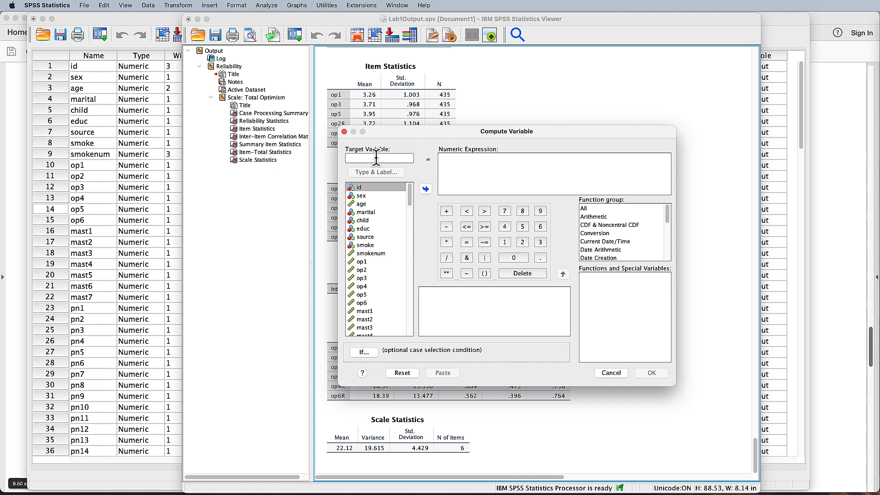
{"action": "key", "text": "super+Tab"}
{"action": "key", "text": "super+Tab"}
{"action": "key", "text": "super+Tab"}
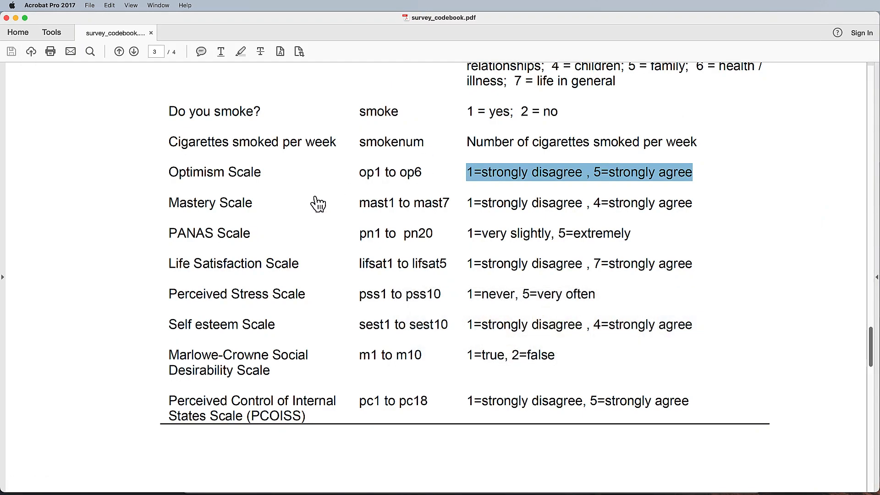
{"action": "scroll", "coordinate": [320, 232], "scroll_direction": "down", "scroll_amount": 15}
{"action": "scroll", "coordinate": [321, 231], "scroll_direction": "down", "scroll_amount": 10}
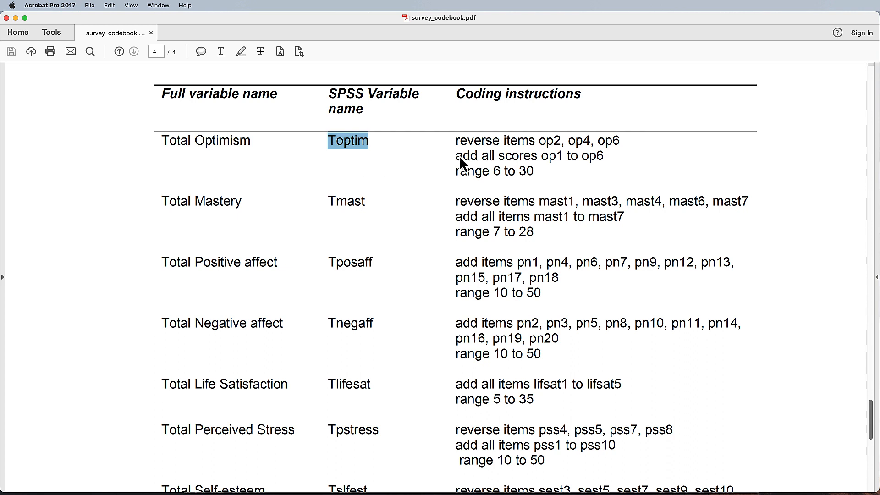
{"action": "left_click_drag", "start_coordinate": [455, 156], "coordinate": [563, 158]}
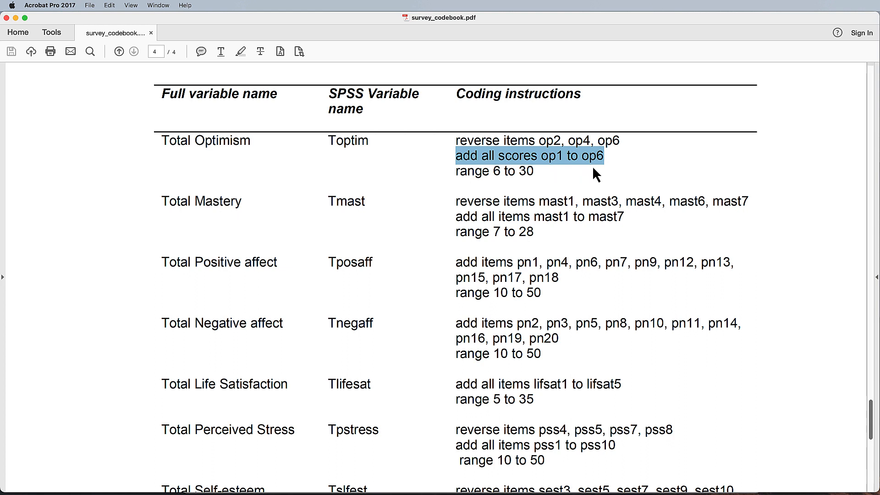
{"action": "left_click_drag", "start_coordinate": [457, 143], "coordinate": [622, 144]}
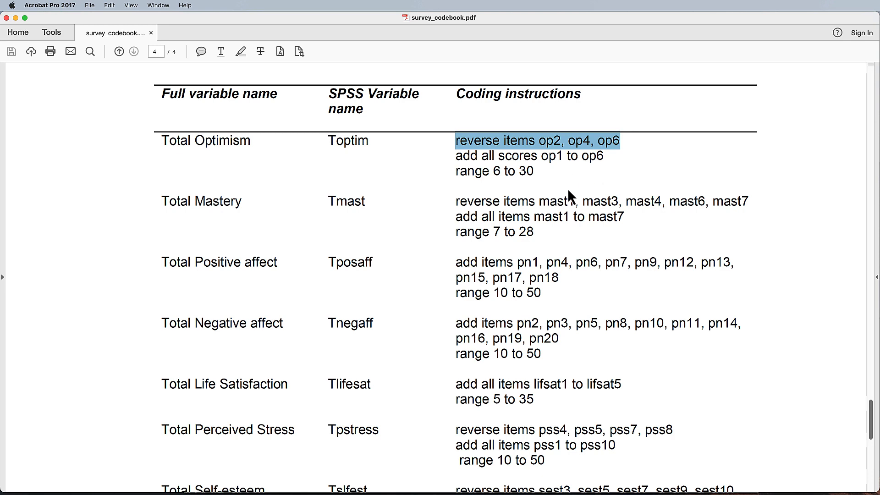
- Switch back to SPSS and name the target variable Toptim with the label "Total Optimism"
{"action": "key", "text": "super+Tab"}
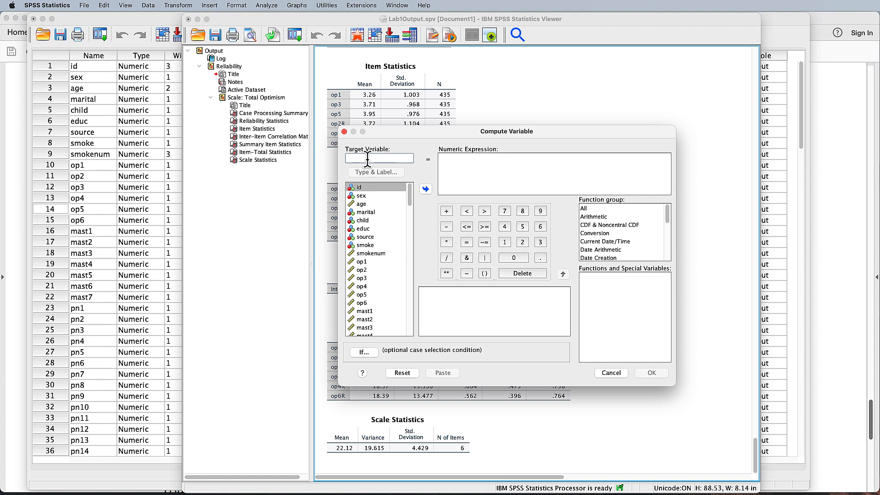
{"action": "left_click", "coordinate": [368, 158]}
{"action": "type", "text": "To"}
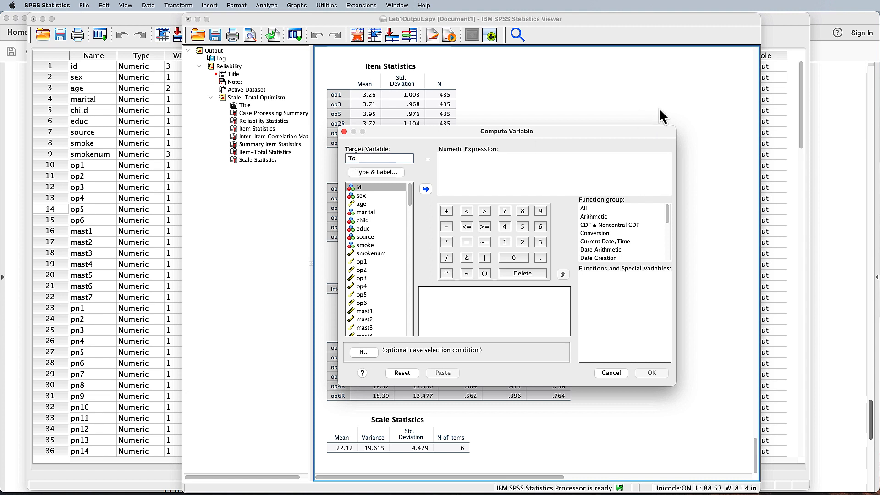
{"action": "type", "text": "ptim"}
{"action": "left_click", "coordinate": [381, 172]}
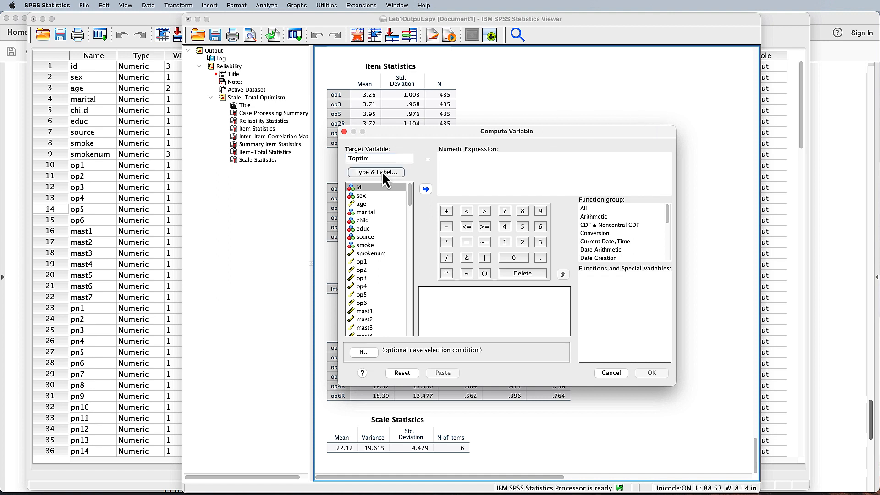
{"action": "left_click", "coordinate": [317, 245]}
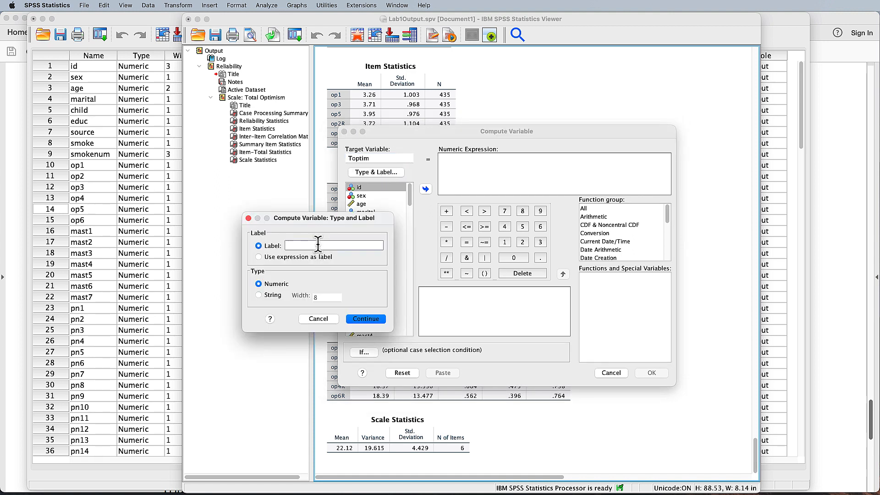
{"action": "type", "text": "Total Optimism"}
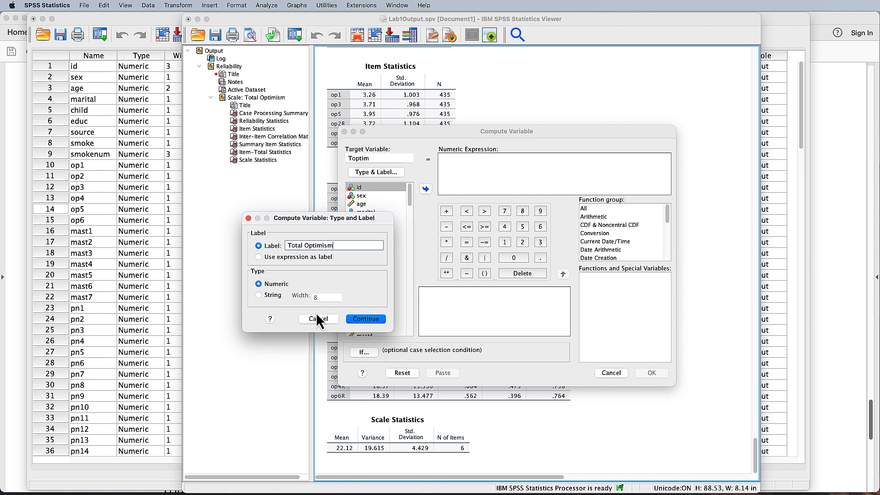
{"action": "left_click", "coordinate": [367, 319]}
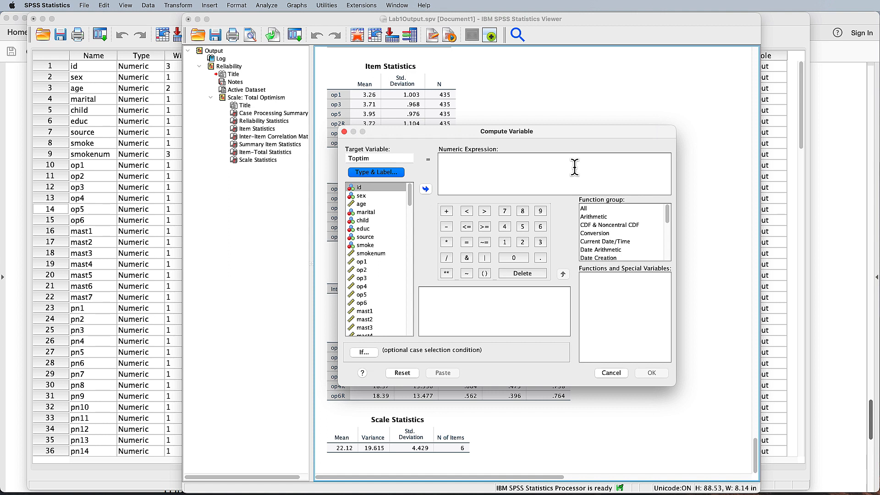
- Insert the Sum function from the Statistical function group into the numeric expression for Toptim
{"action": "left_click", "coordinate": [619, 225]}
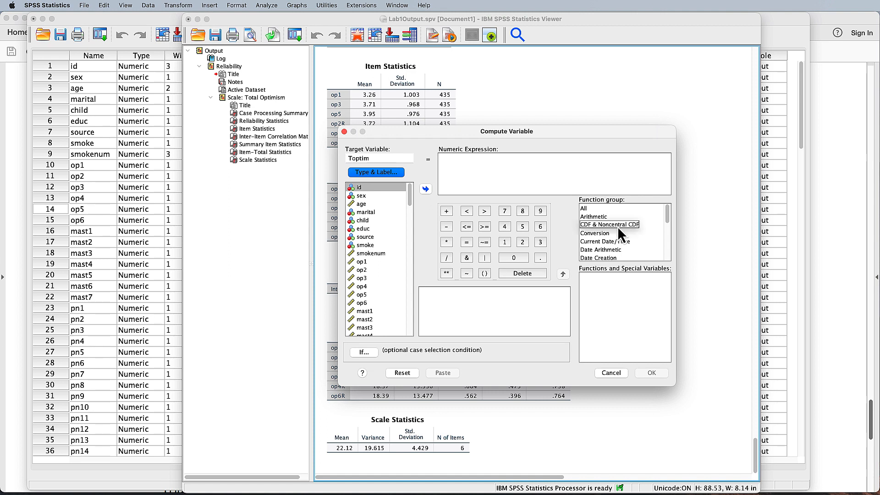
{"action": "left_click", "coordinate": [626, 238]}
{"action": "left_click", "coordinate": [626, 227]}
{"action": "scroll", "coordinate": [622, 219], "scroll_direction": "down", "scroll_amount": 6}
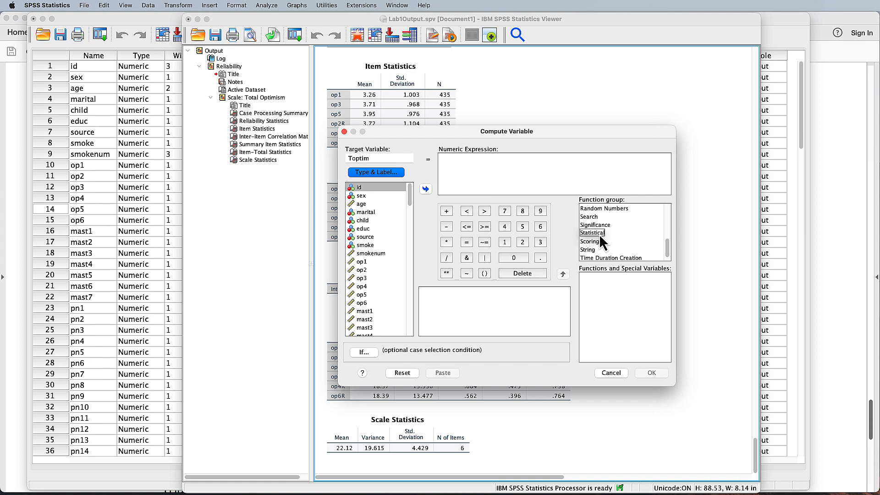
{"action": "left_click", "coordinate": [596, 234]}
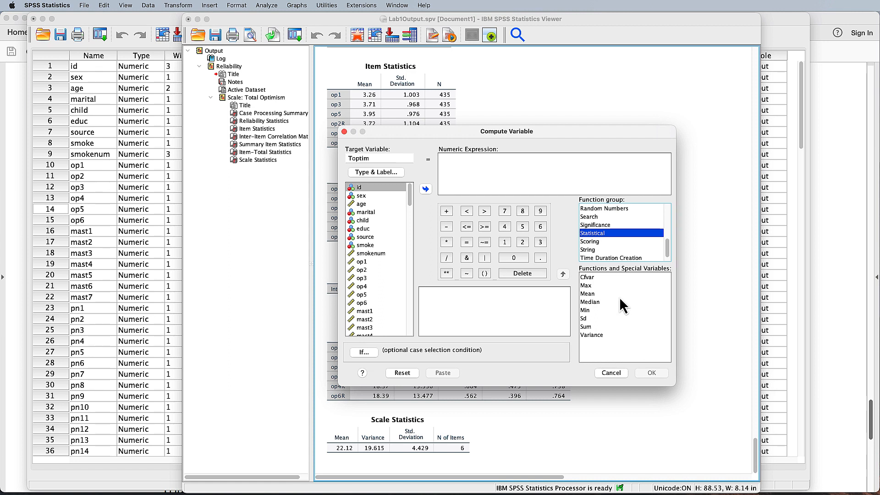
{"action": "left_click", "coordinate": [589, 327]}
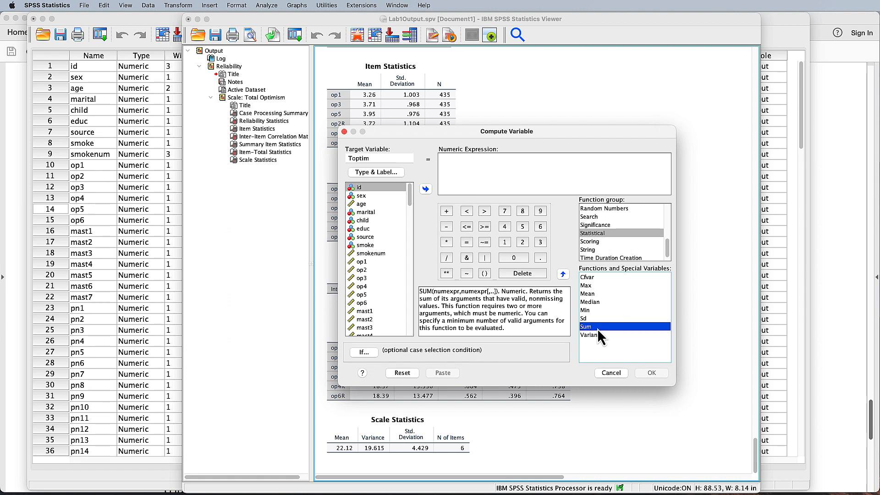
{"action": "double_click", "coordinate": [597, 329]}
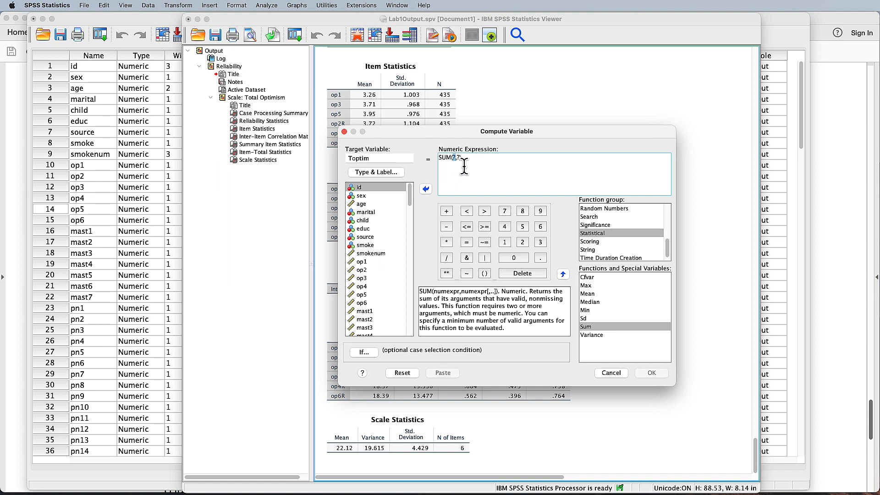
- Replace the placeholder arguments of the SUM function with the positively worded items op1, op3 and op5, separated by commas
{"action": "double_click", "coordinate": [454, 158]}
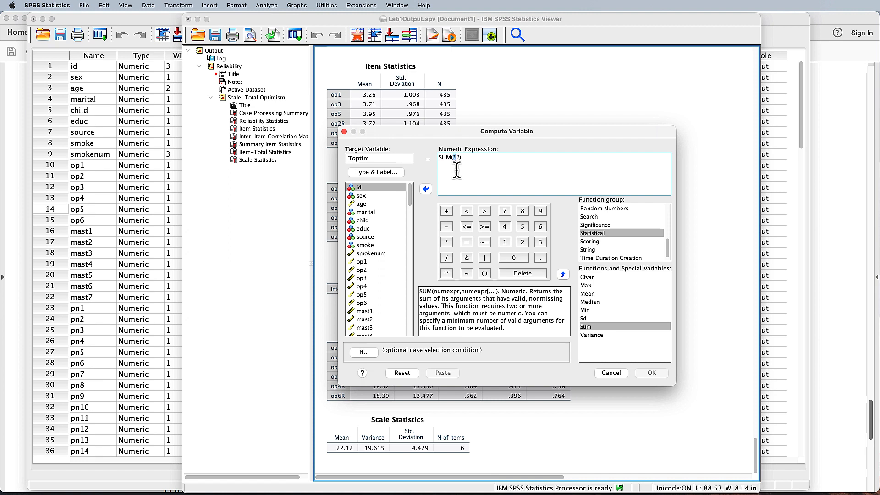
{"action": "left_click", "coordinate": [361, 262]}
{"action": "double_click", "coordinate": [360, 263]}
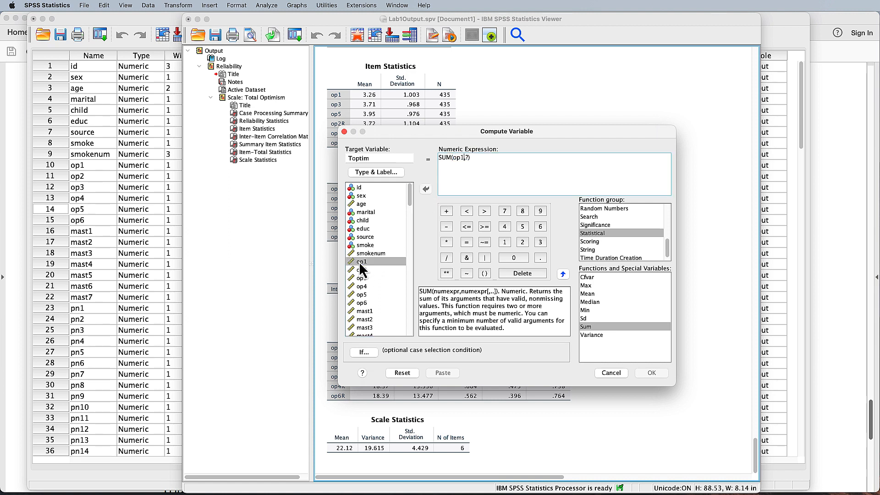
{"action": "left_click", "coordinate": [466, 157]}
{"action": "key", "text": "BackSpace"}
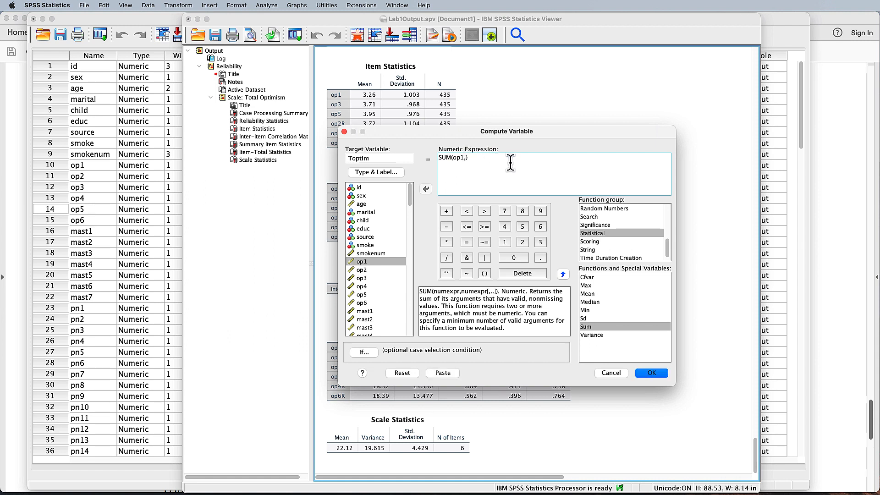
{"action": "left_click", "coordinate": [361, 278]}
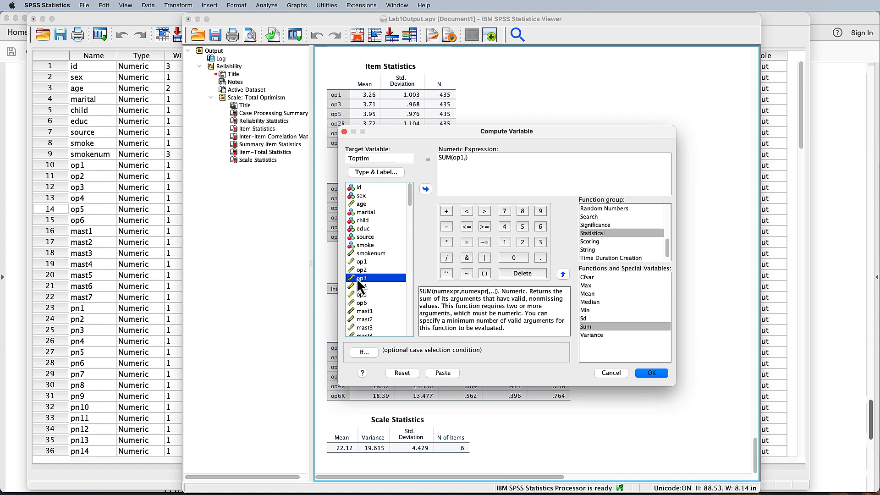
{"action": "double_click", "coordinate": [356, 279]}
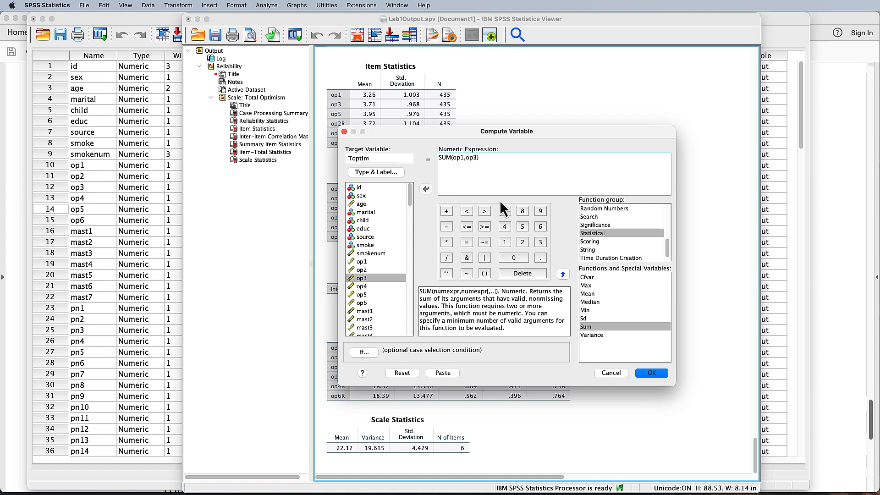
{"action": "type", "text": ","}
{"action": "left_click", "coordinate": [362, 295]}
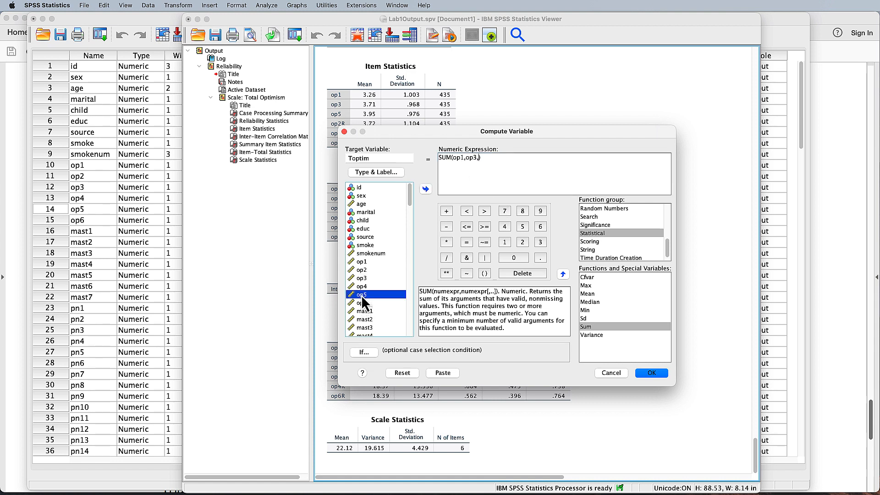
{"action": "double_click", "coordinate": [351, 295]}
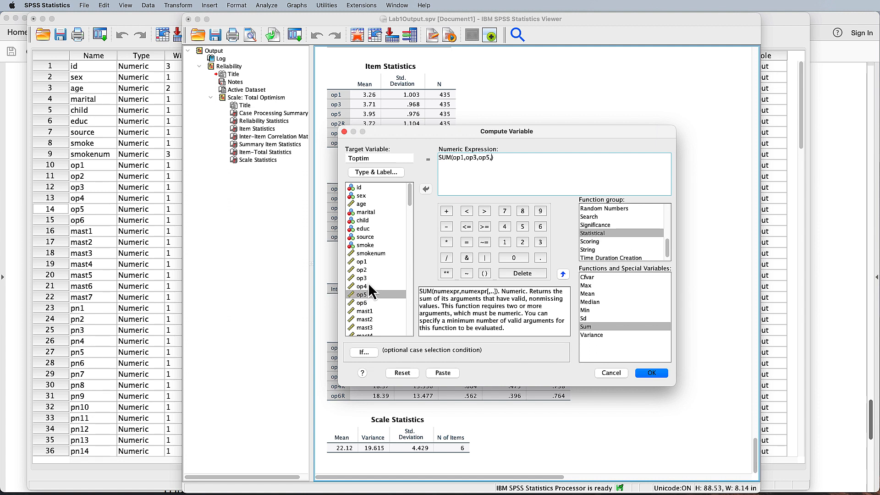
- Add the reverse-coded items op2R, op4R and op6R to the SUM expression and run the computation of Toptim
{"action": "scroll", "coordinate": [371, 291], "scroll_direction": "down", "scroll_amount": 10}
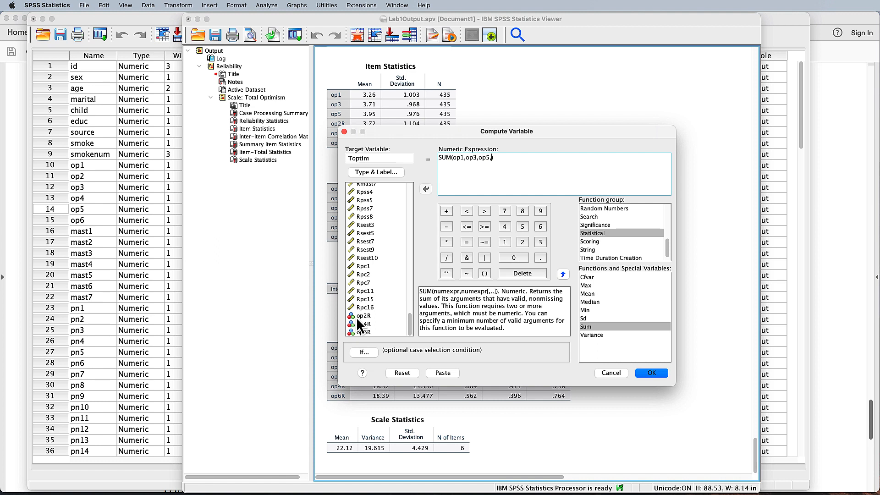
{"action": "left_click", "coordinate": [363, 316]}
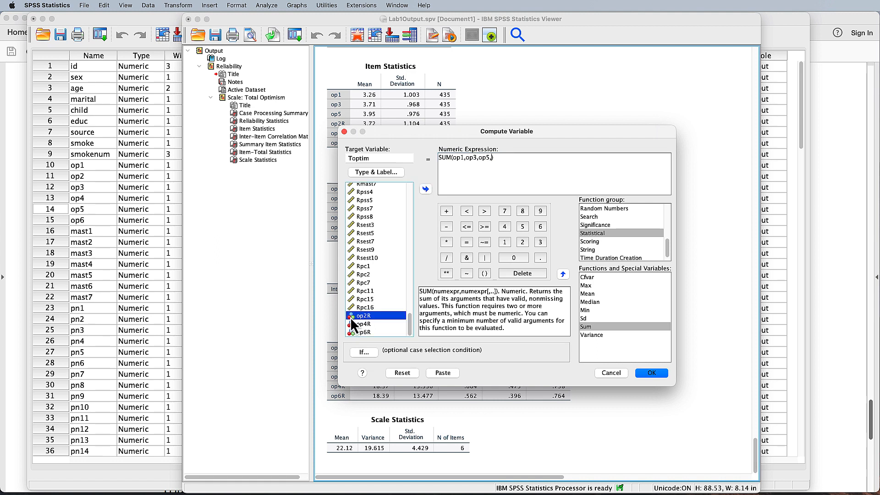
{"action": "double_click", "coordinate": [357, 316]}
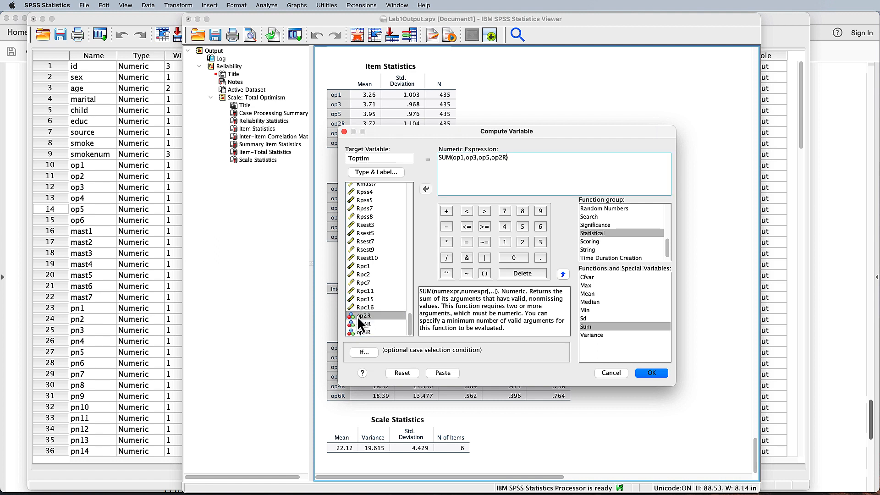
{"action": "type", "text": ","}
{"action": "double_click", "coordinate": [354, 326]}
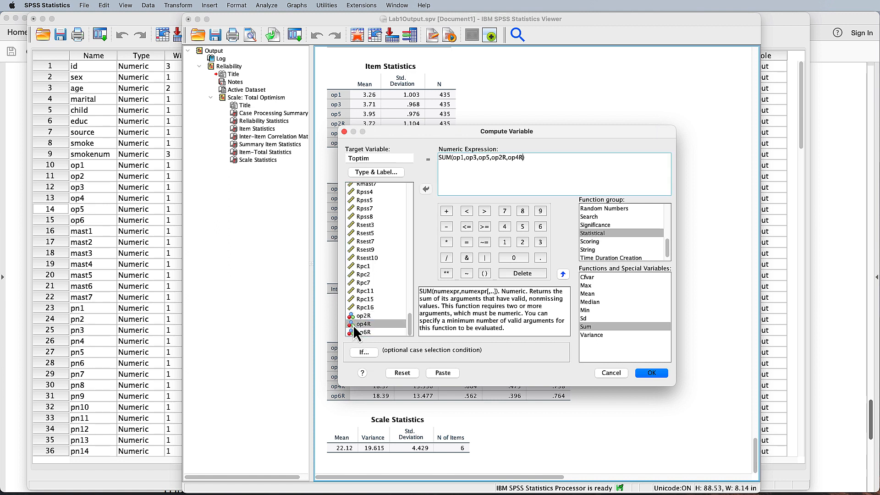
{"action": "type", "text": ","}
{"action": "left_click", "coordinate": [355, 333]}
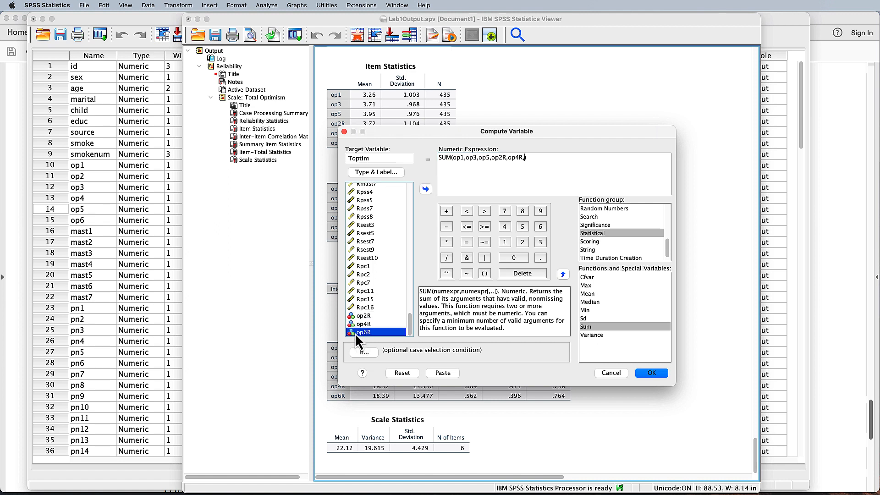
{"action": "double_click", "coordinate": [355, 334]}
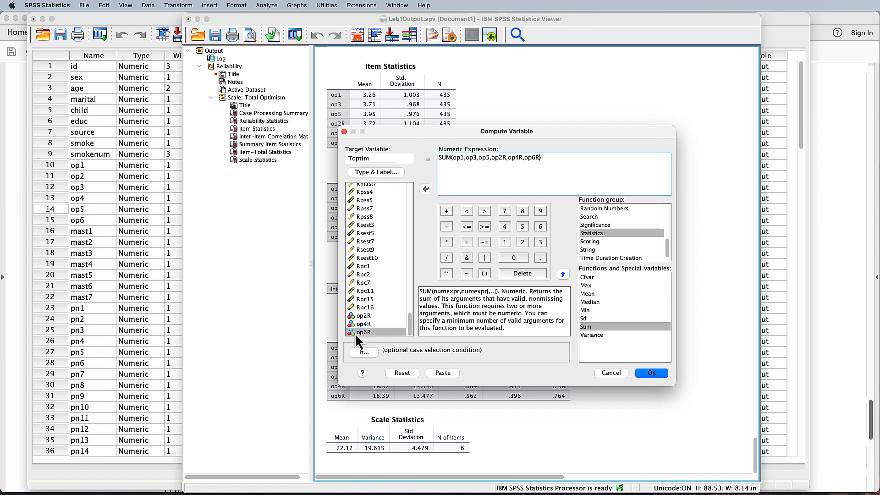
{"action": "left_click", "coordinate": [652, 373]}
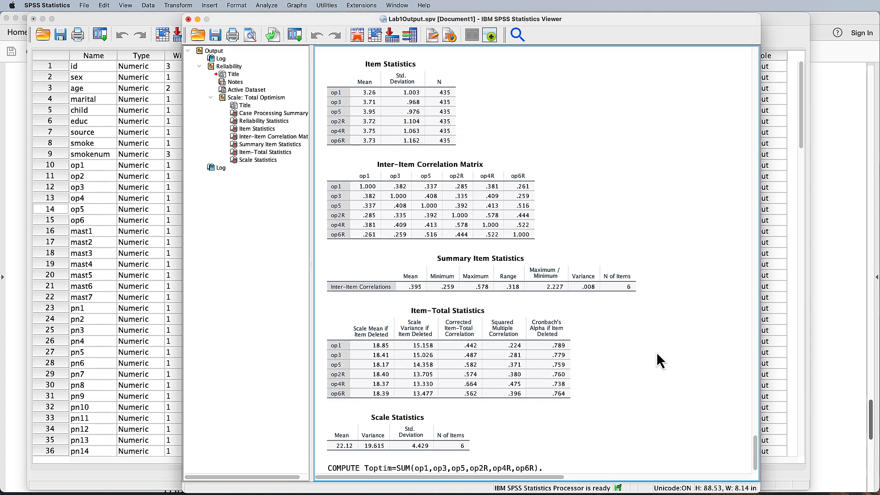
{"action": "left_click", "coordinate": [369, 441]}
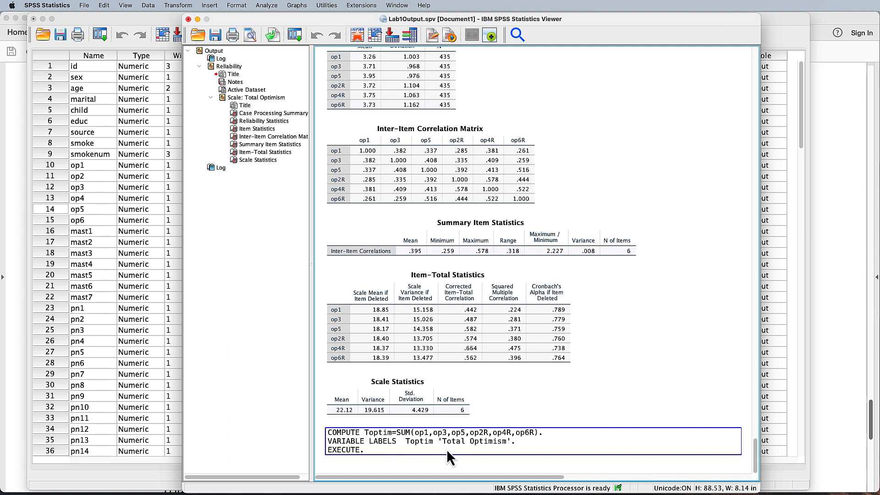
- Find the new Toptim variable in the Data Editor's Variable View and set its measurement level to Scale
{"action": "left_click", "coordinate": [130, 484]}
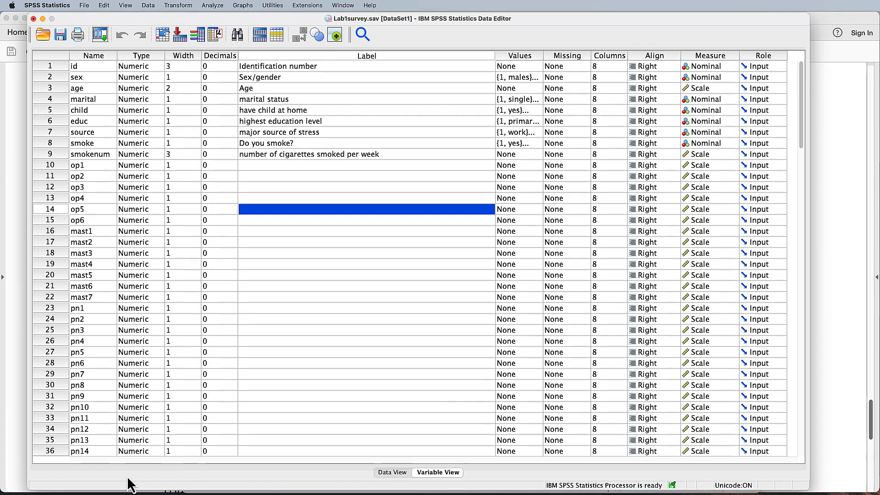
{"action": "scroll", "coordinate": [267, 289], "scroll_direction": "down", "scroll_amount": 10}
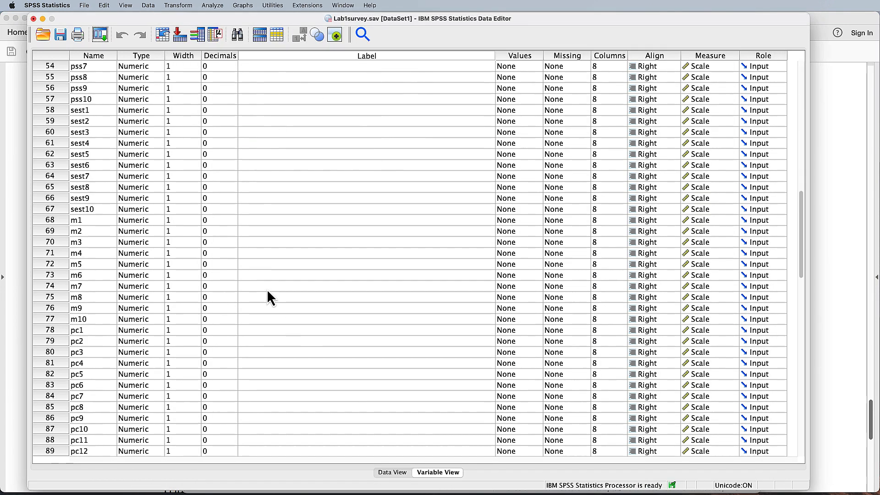
{"action": "scroll", "coordinate": [267, 289], "scroll_direction": "down", "scroll_amount": 15}
{"action": "scroll", "coordinate": [267, 290], "scroll_direction": "up", "scroll_amount": 5}
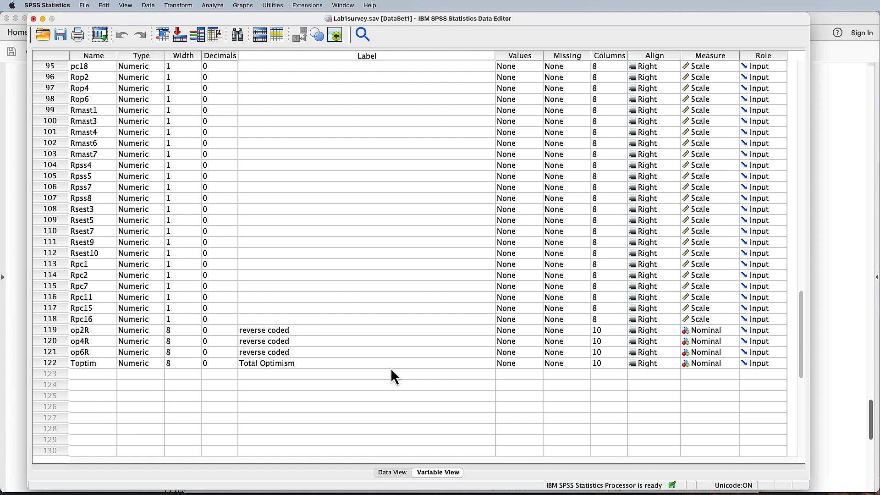
{"action": "left_click", "coordinate": [716, 365]}
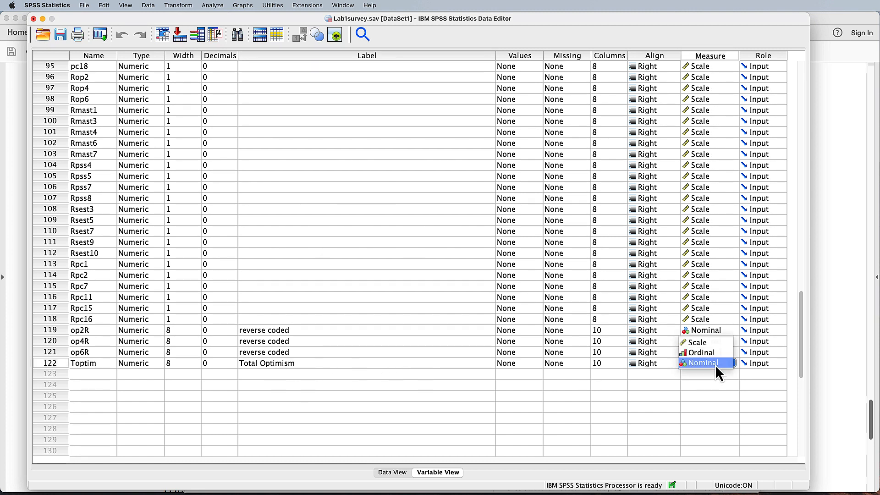
{"action": "left_click", "coordinate": [696, 344]}
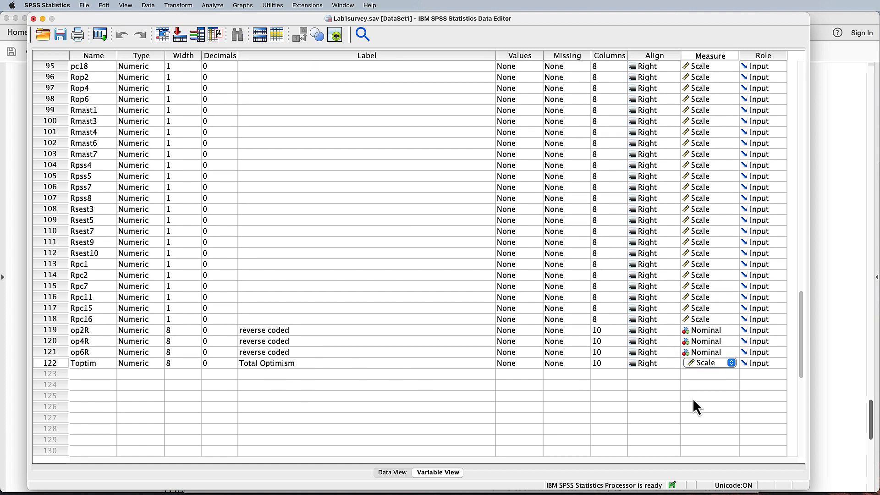
{"action": "left_click", "coordinate": [375, 362]}
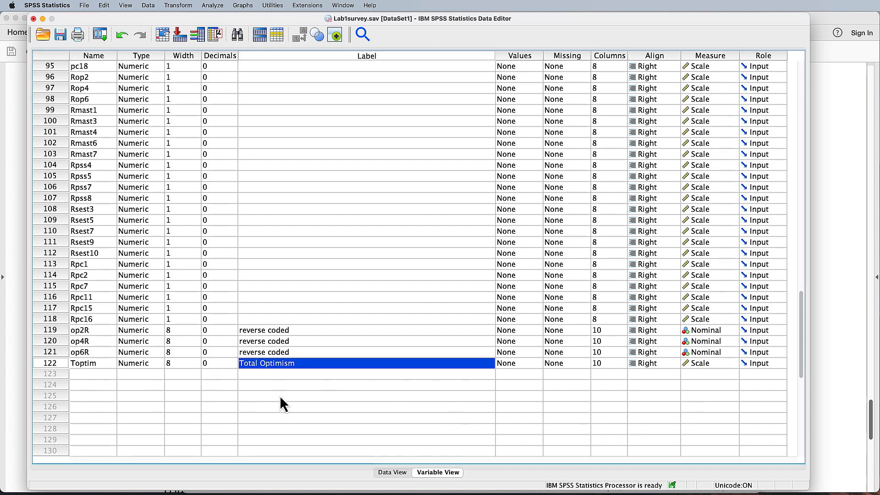
{"action": "left_click", "coordinate": [319, 408]}
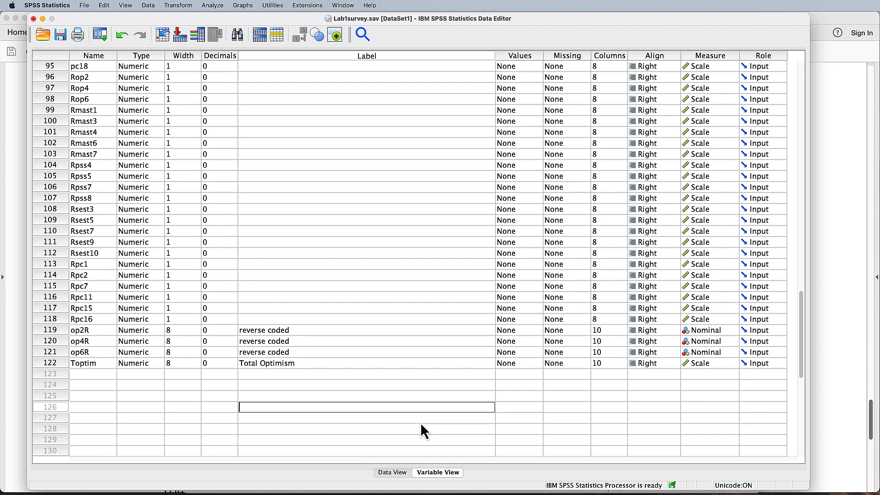
- Switch to survey_codebook.pdf in Acrobat and look up the coding instructions for Total Life Satisfaction (Tlifesat)
{"action": "key", "text": "super+Tab"}
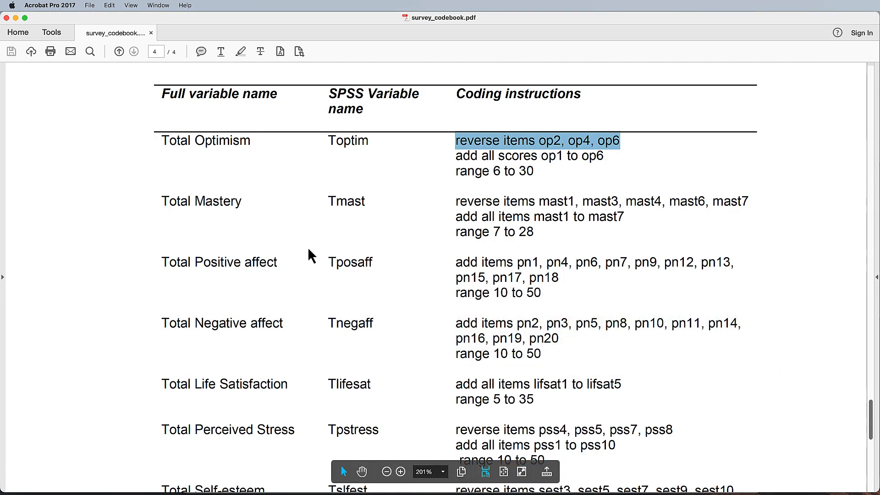
{"action": "scroll", "coordinate": [331, 319], "scroll_direction": "down", "scroll_amount": 3}
{"action": "scroll", "coordinate": [331, 319], "scroll_direction": "down", "scroll_amount": 2}
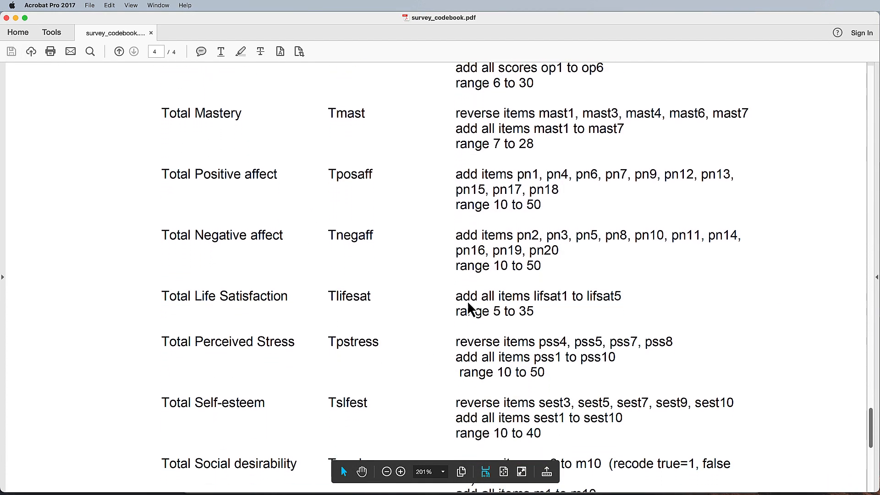
{"action": "left_click_drag", "start_coordinate": [164, 299], "coordinate": [598, 304]}
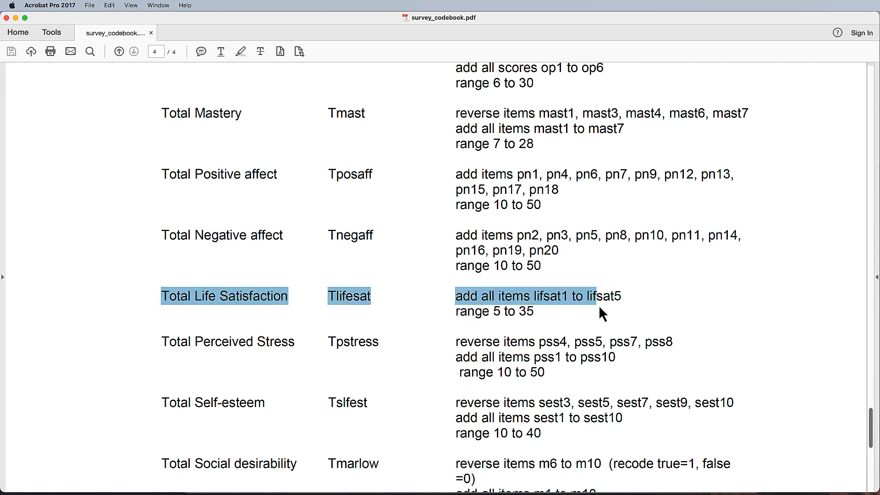
{"action": "left_click_drag", "start_coordinate": [625, 298], "coordinate": [464, 299]}
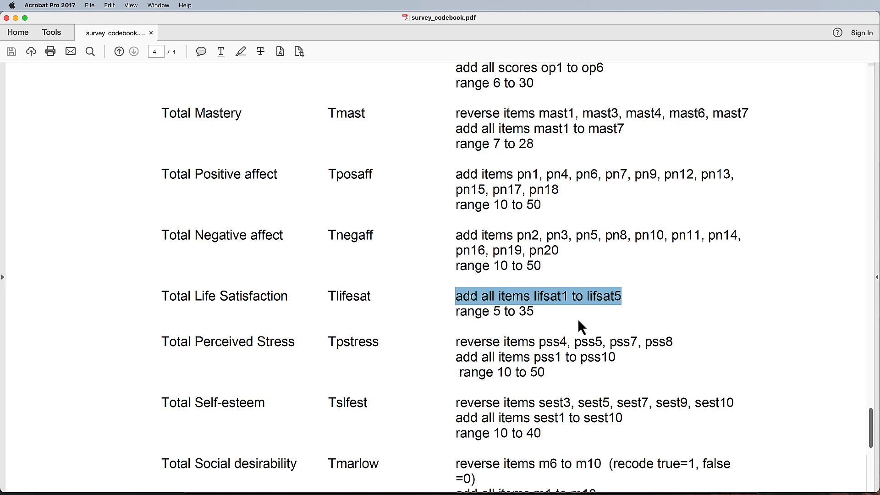
- Switch back to SPSS, open Reliability Analysis, and reset its previous optimism items and scale label
{"action": "key", "text": "super+Tab"}
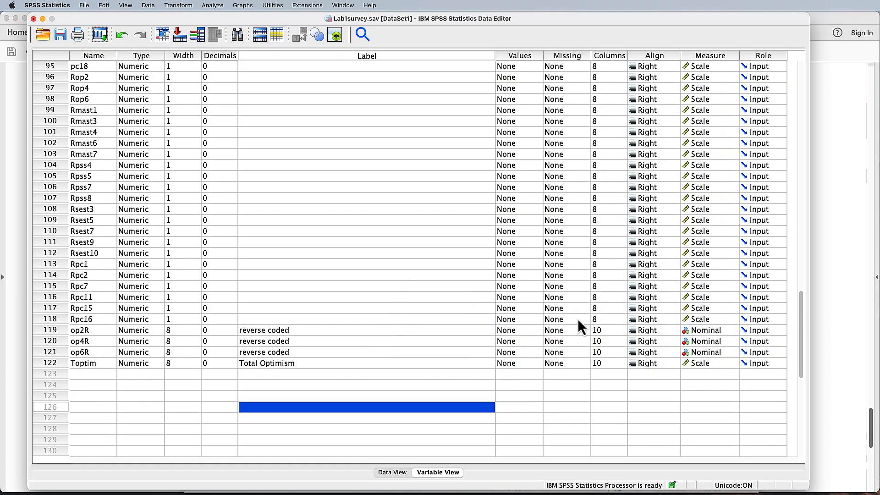
{"action": "left_click", "coordinate": [212, 6]}
{"action": "mouse_move", "coordinate": [209, 165]}
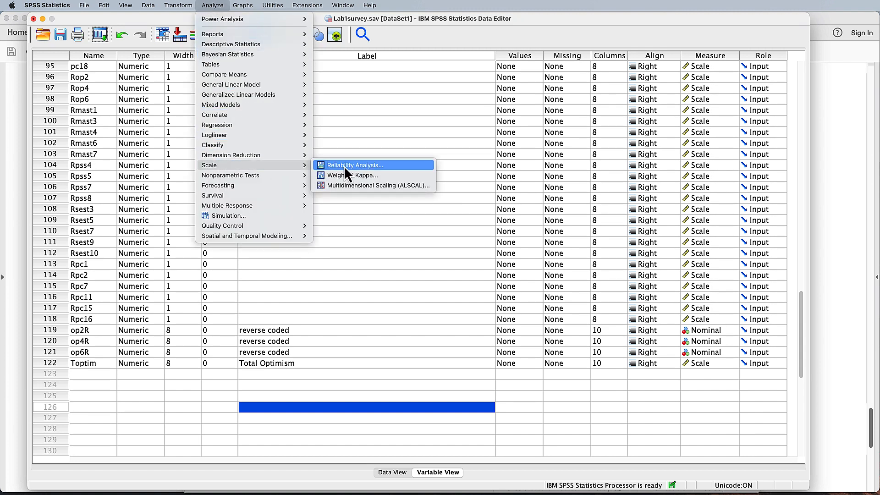
{"action": "left_click", "coordinate": [344, 166]}
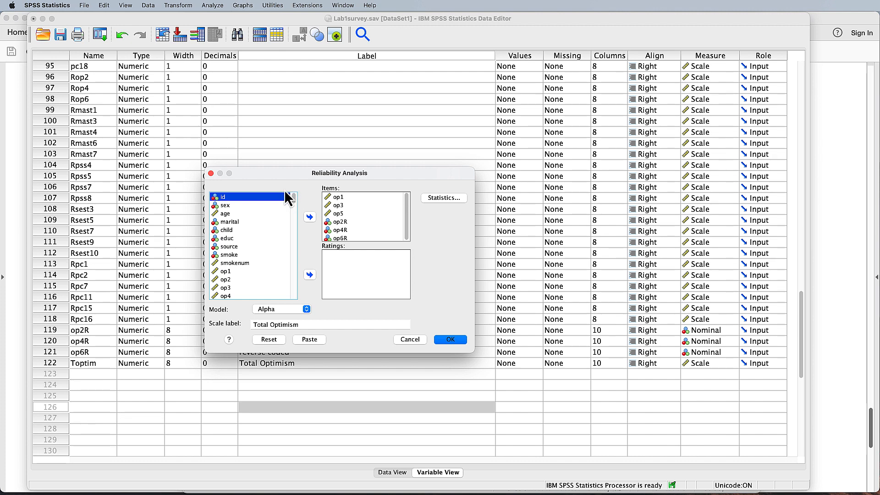
{"action": "left_click", "coordinate": [268, 342]}
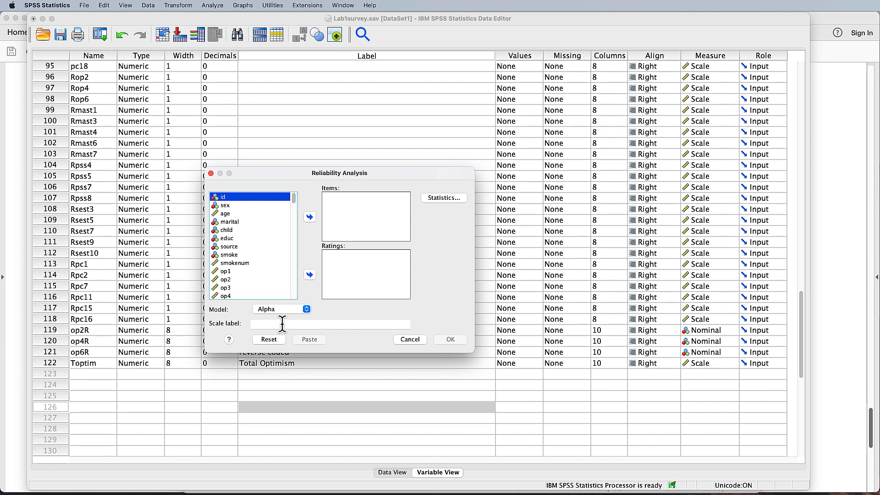
- Label the scale Total Life Sat and add lifsat1 to lifsat5 as the items of the reliability analysis
{"action": "left_click", "coordinate": [282, 324]}
{"action": "type", "text": "Tota"}
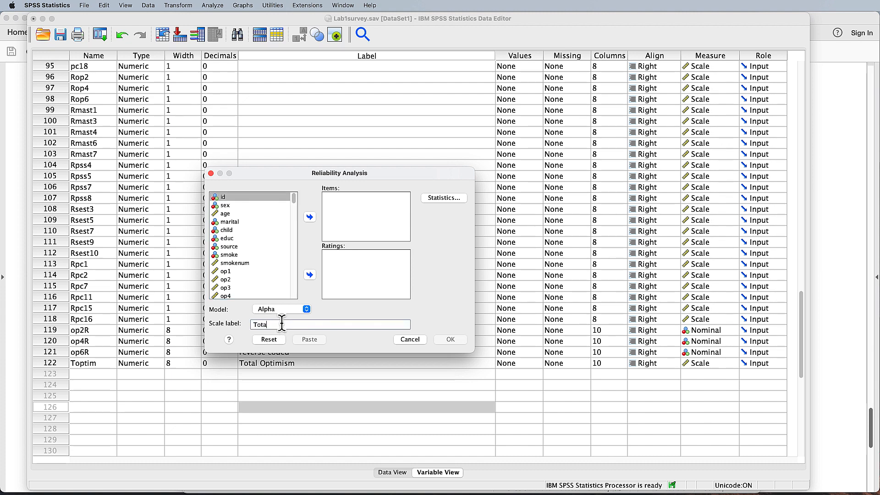
{"action": "type", "text": "l Life Sat"}
{"action": "scroll", "coordinate": [260, 254], "scroll_direction": "down", "scroll_amount": 6}
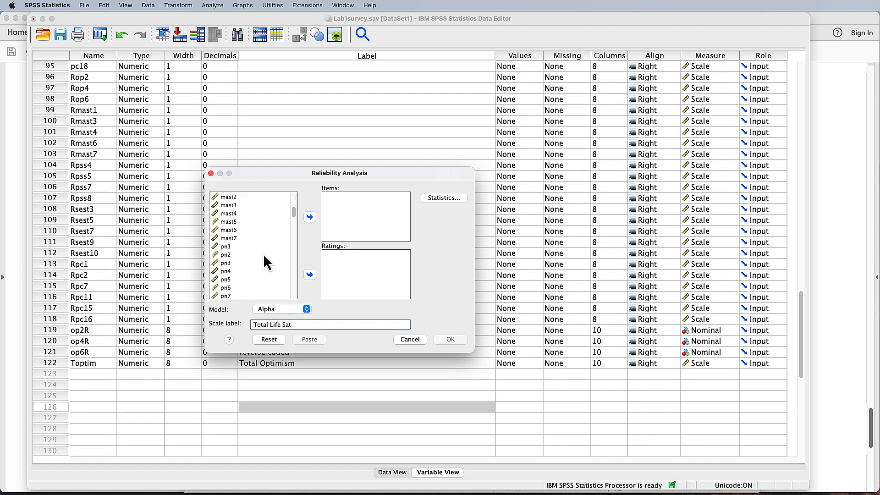
{"action": "scroll", "coordinate": [265, 258], "scroll_direction": "down", "scroll_amount": 8}
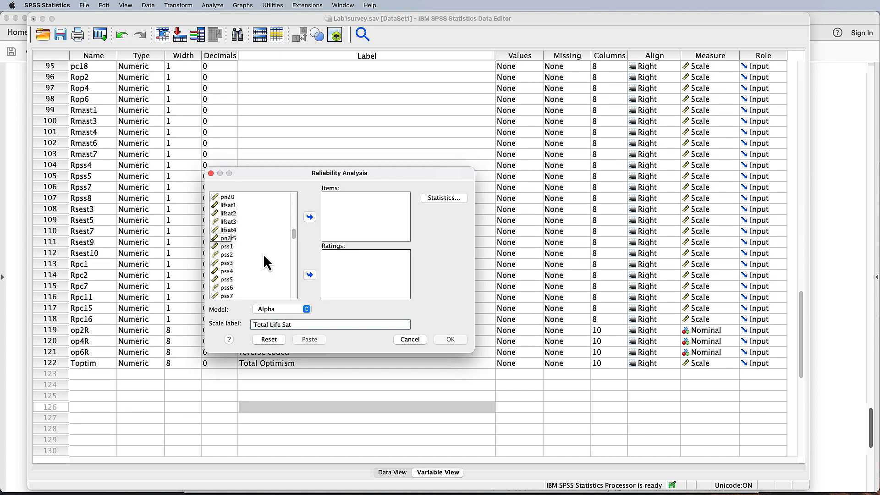
{"action": "left_click", "coordinate": [230, 206]}
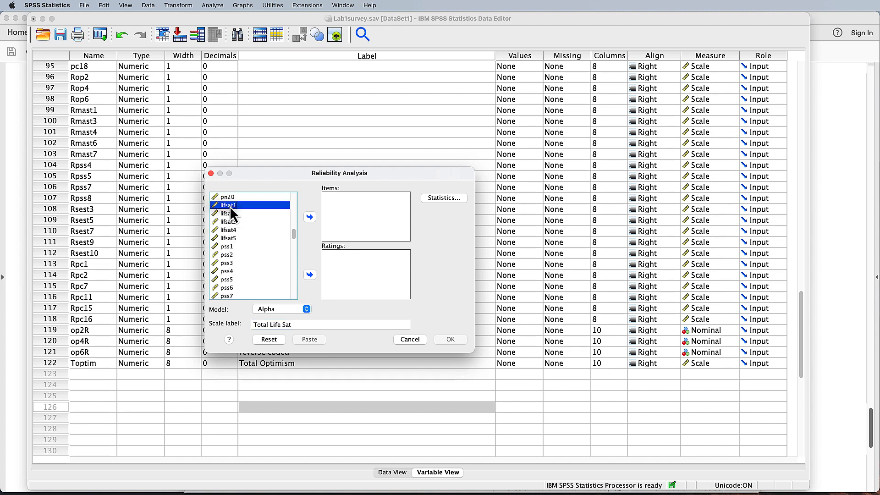
{"action": "left_click", "coordinate": [228, 239], "text": "shift"}
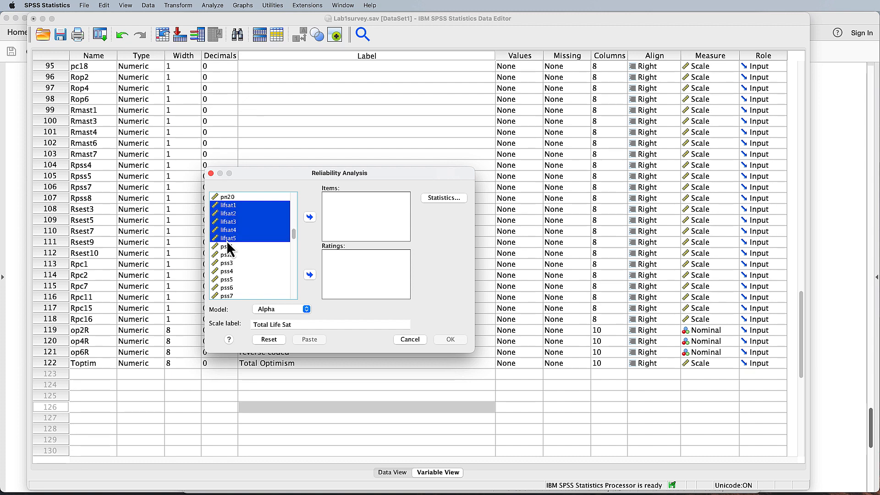
{"action": "left_click", "coordinate": [310, 217]}
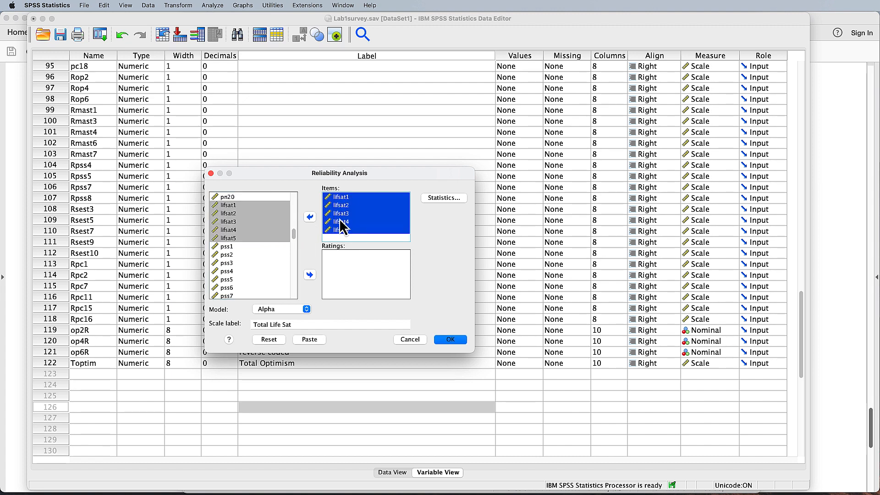
- Request item and scale-if-item-deleted descriptives, inter-item correlations and the correlations summary, and run the reliability analysis
{"action": "left_click", "coordinate": [442, 197]}
{"action": "left_click", "coordinate": [323, 128]}
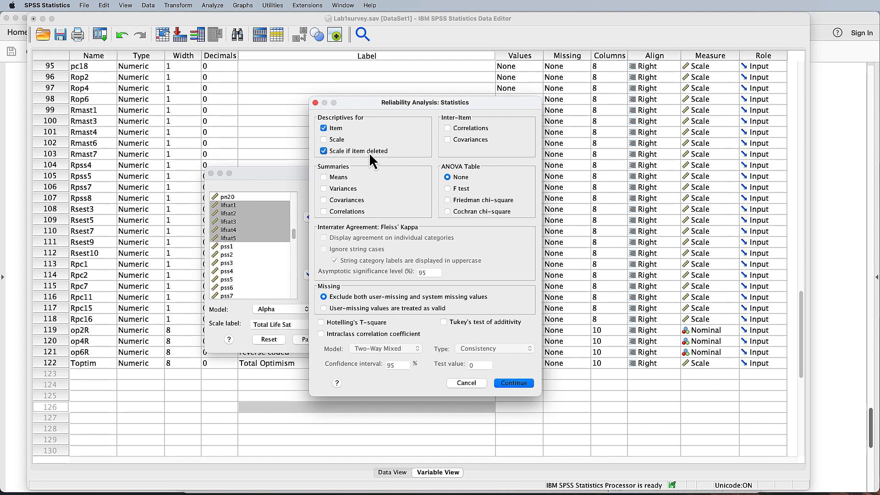
{"action": "left_click", "coordinate": [448, 128]}
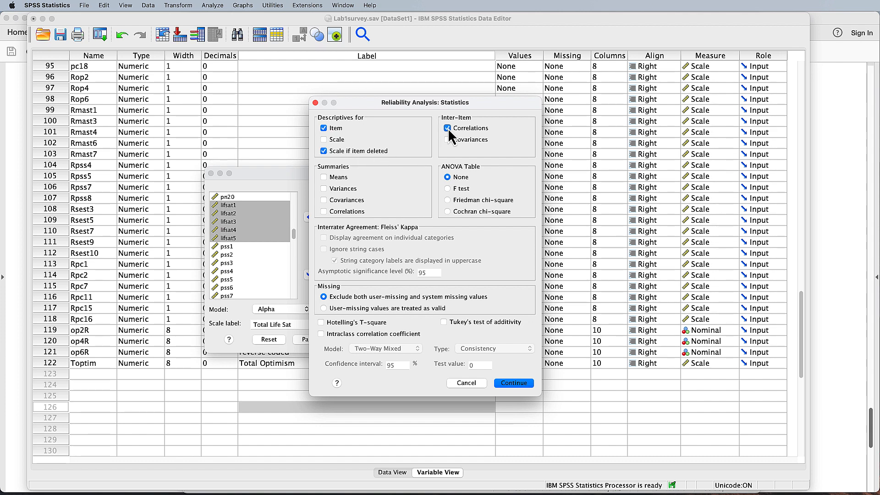
{"action": "left_click", "coordinate": [324, 212]}
{"action": "left_click", "coordinate": [513, 384]}
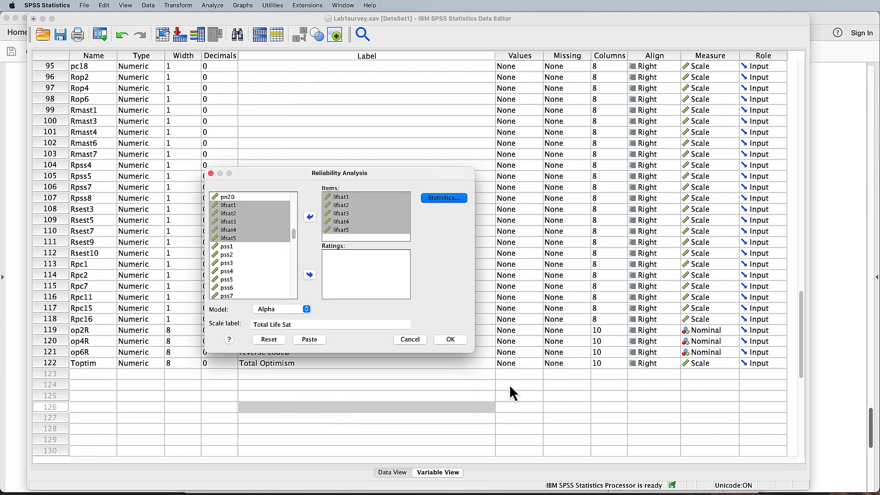
{"action": "left_click", "coordinate": [450, 340]}
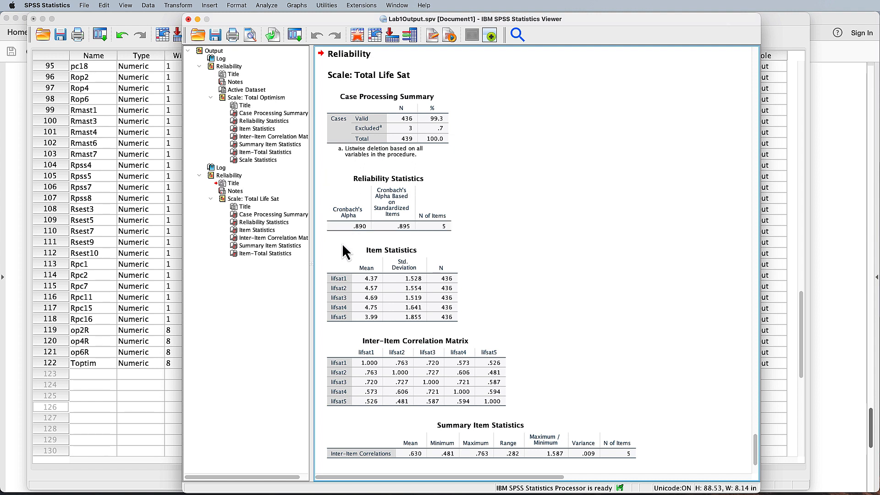
- Review the Total Life Sat reliability output, including the inter-item correlations and the Item-Total Statistics table
{"action": "scroll", "coordinate": [560, 257], "scroll_direction": "down", "scroll_amount": 3}
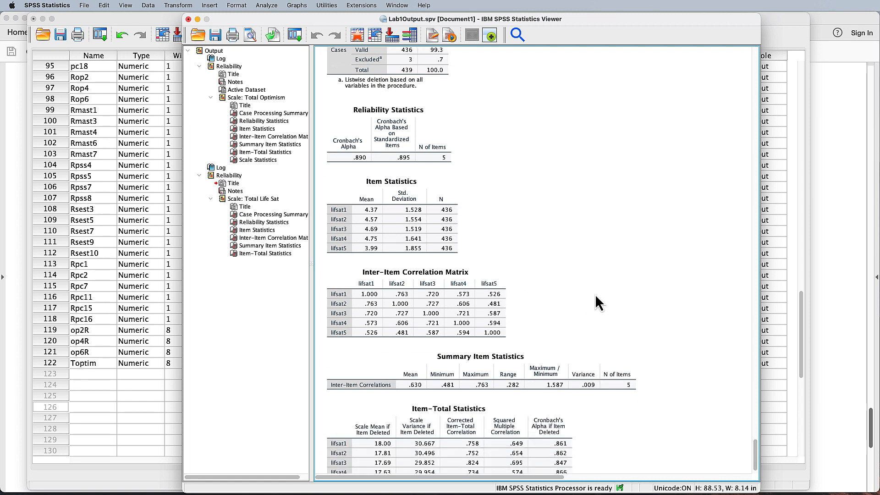
{"action": "scroll", "coordinate": [596, 300], "scroll_direction": "down", "scroll_amount": 2}
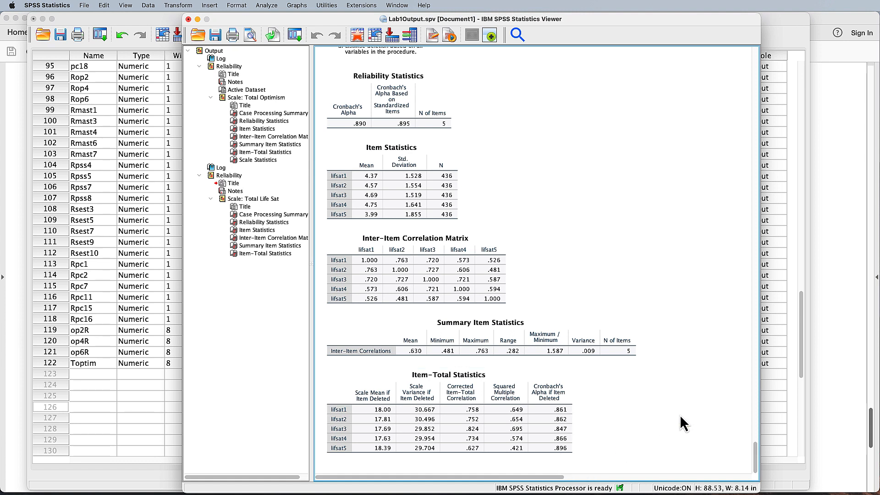
{"action": "left_click", "coordinate": [574, 450]}
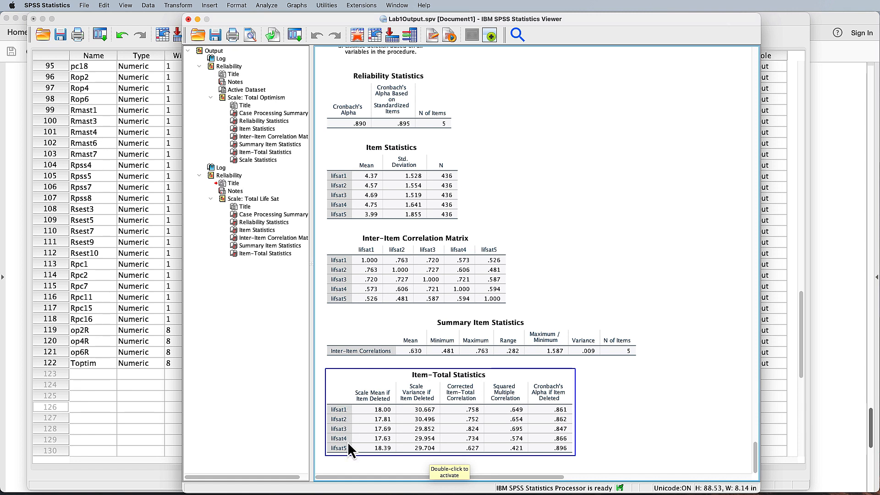
{"action": "left_click", "coordinate": [643, 441]}
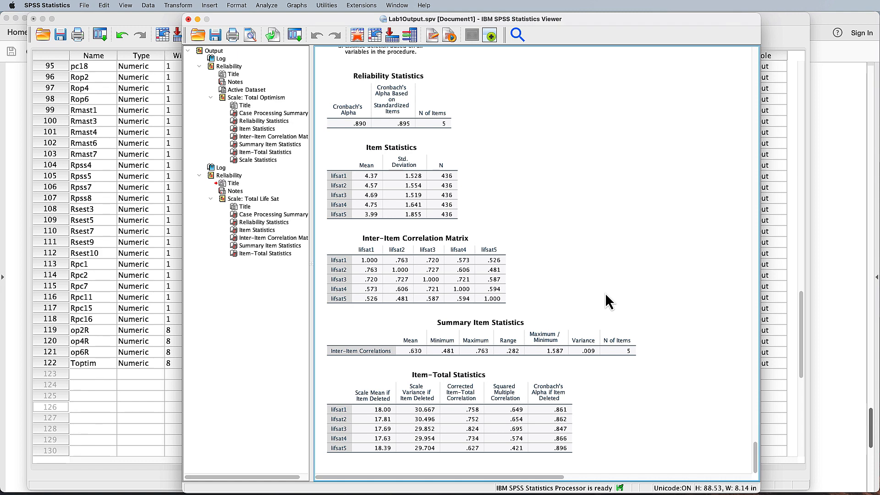
- Switch to survey_codebook.pdf in Acrobat, check the Total Life Satisfaction scoring instructions, and return to SPSS
{"action": "key", "text": "super+Tab"}
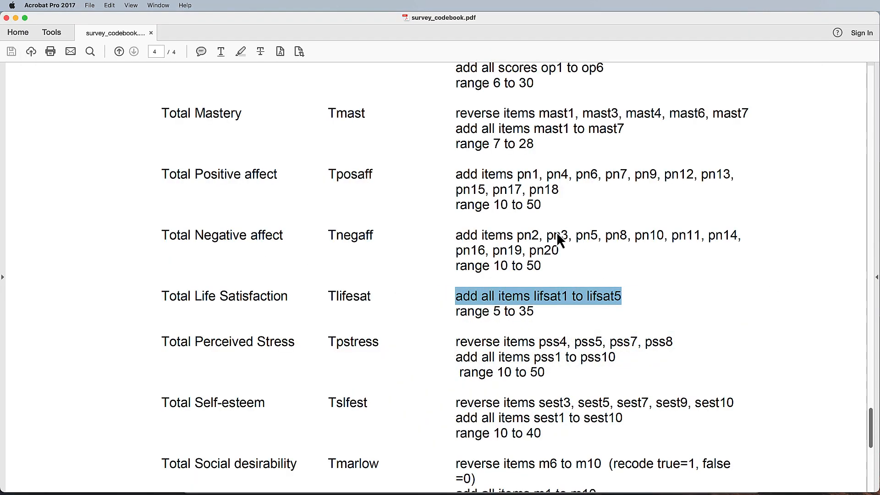
{"action": "double_click", "coordinate": [466, 298]}
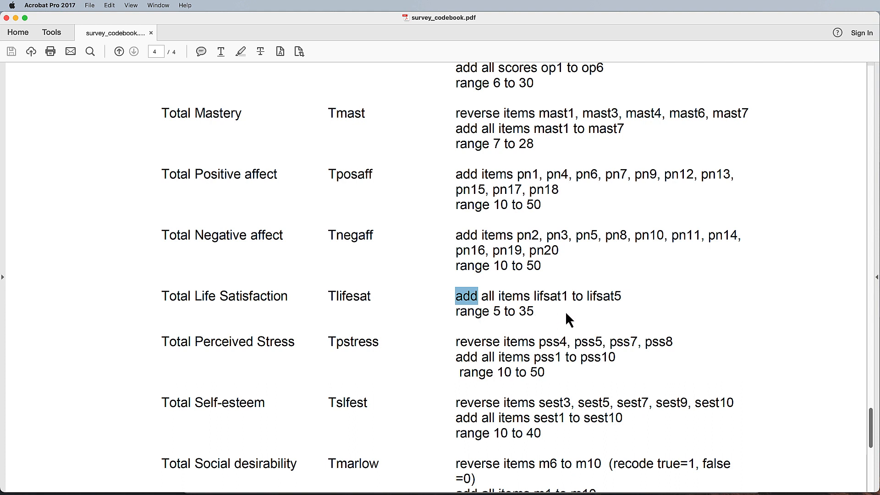
{"action": "key", "text": "super+Tab"}
{"action": "key", "text": "super+Tab"}
{"action": "key", "text": "super+Tab"}
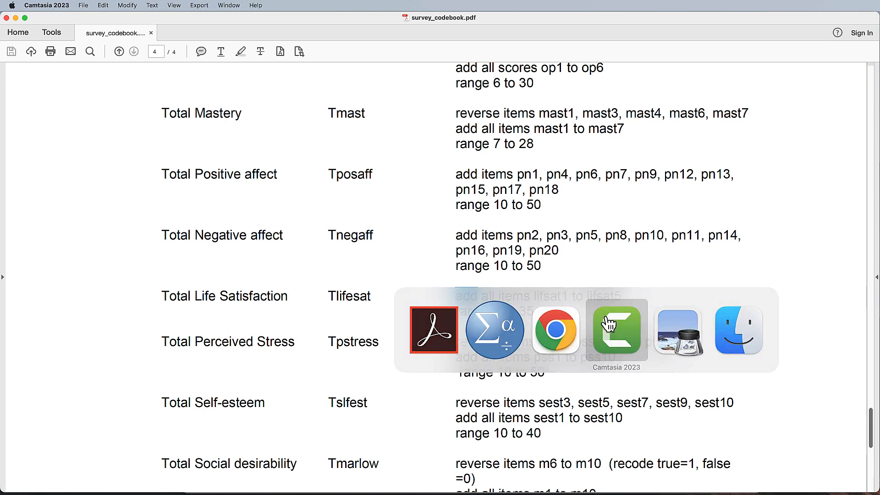
{"action": "key", "text": "super+Tab"}
{"action": "key", "text": "super+Tab"}
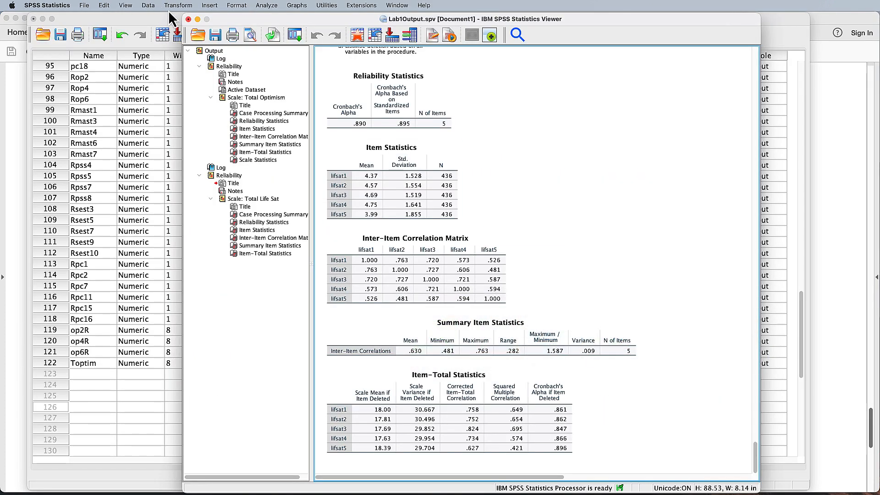
- Open Compute Variable and clear the previous Toptim target variable and expression
{"action": "left_click", "coordinate": [182, 8]}
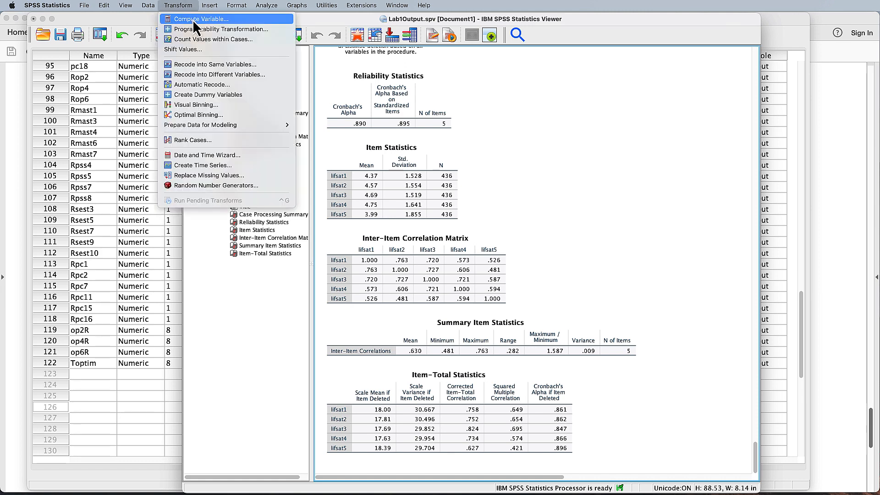
{"action": "left_click", "coordinate": [241, 20]}
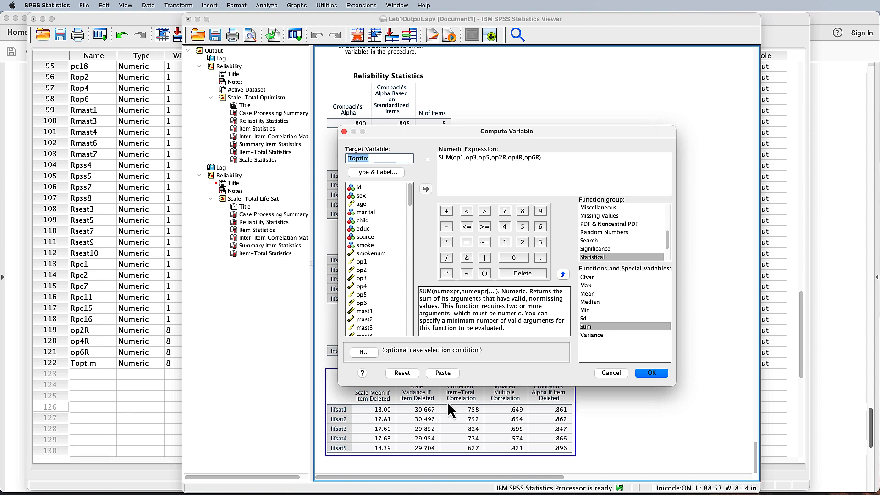
{"action": "left_click", "coordinate": [405, 375]}
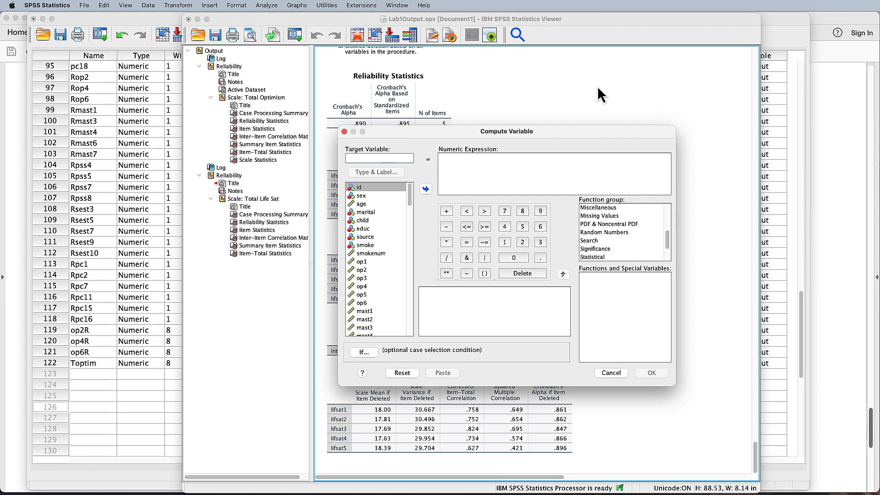
- Check the codebook for the Life Satisfaction total's name, and enter Tlifesat as target variable with the label Total Life Satisfaction
{"action": "key", "text": "super+Tab"}
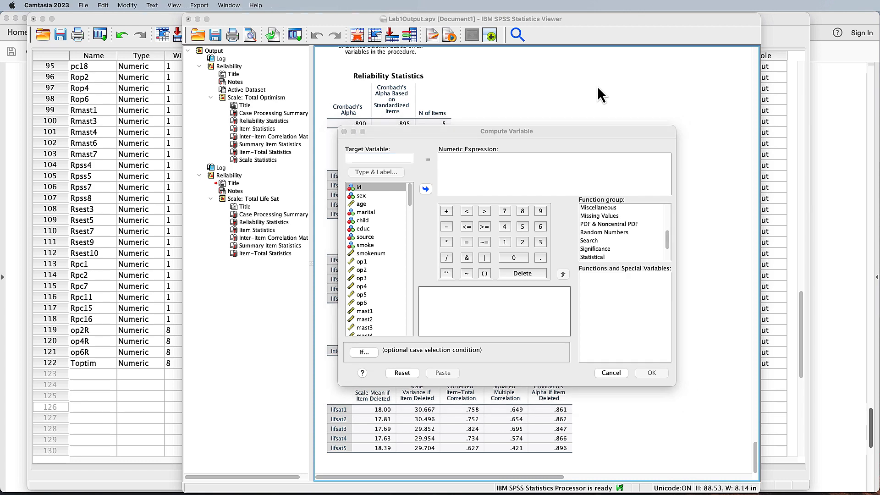
{"action": "key", "text": "super+Tab"}
{"action": "key", "text": "super+Tab"}
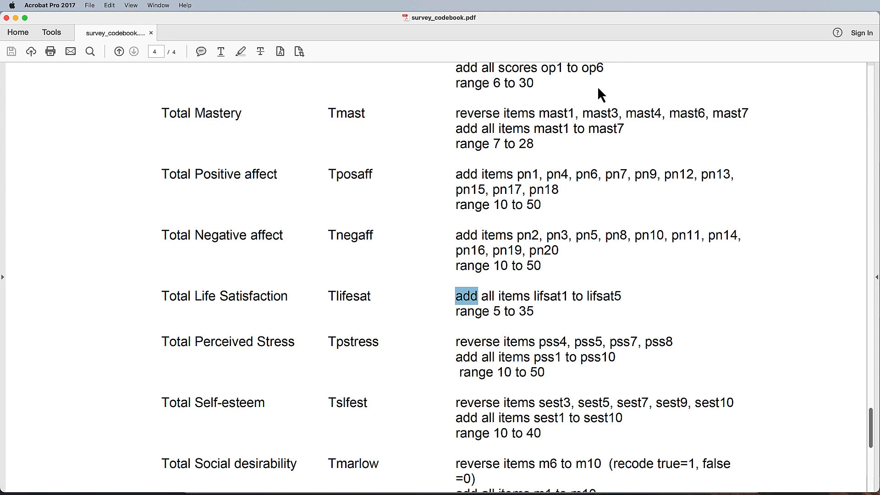
{"action": "key", "text": "super+Tab"}
{"action": "key", "text": "super+Tab"}
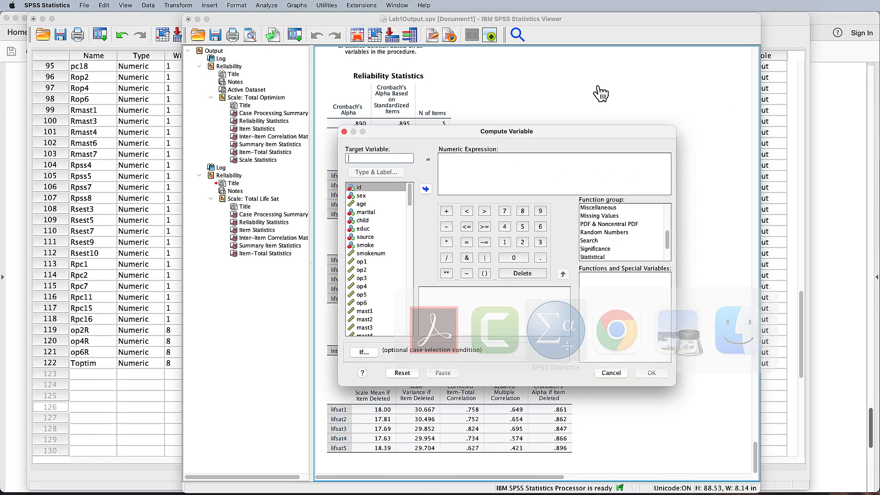
{"action": "type", "text": "Tlifesat"}
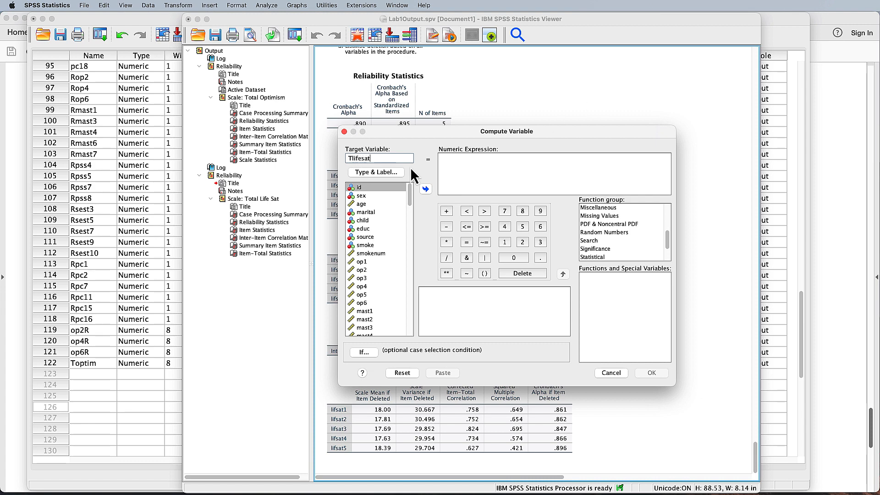
{"action": "left_click", "coordinate": [385, 172]}
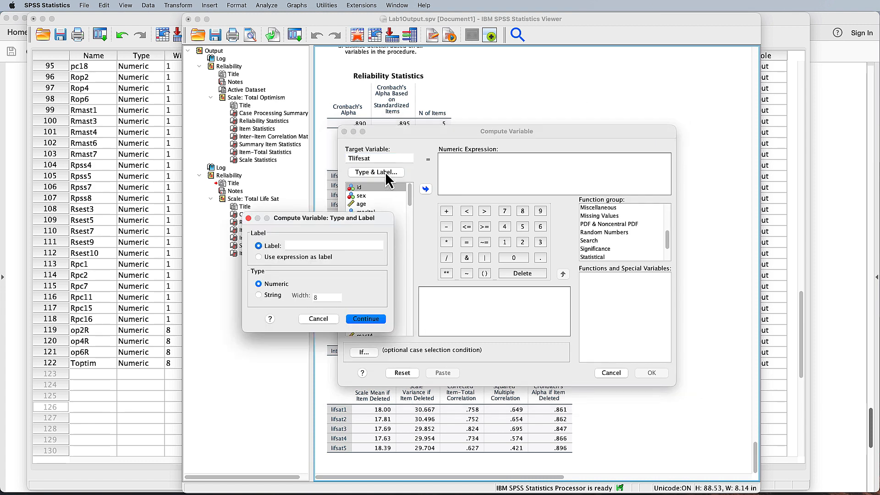
{"action": "left_click", "coordinate": [337, 246]}
{"action": "type", "text": "Total L"}
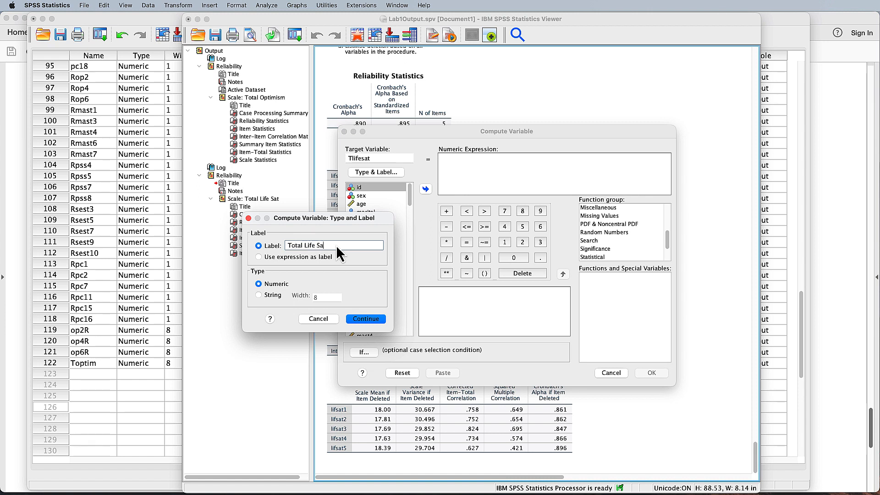
{"action": "type", "text": "ife Satisfaction"}
{"action": "left_click", "coordinate": [373, 321]}
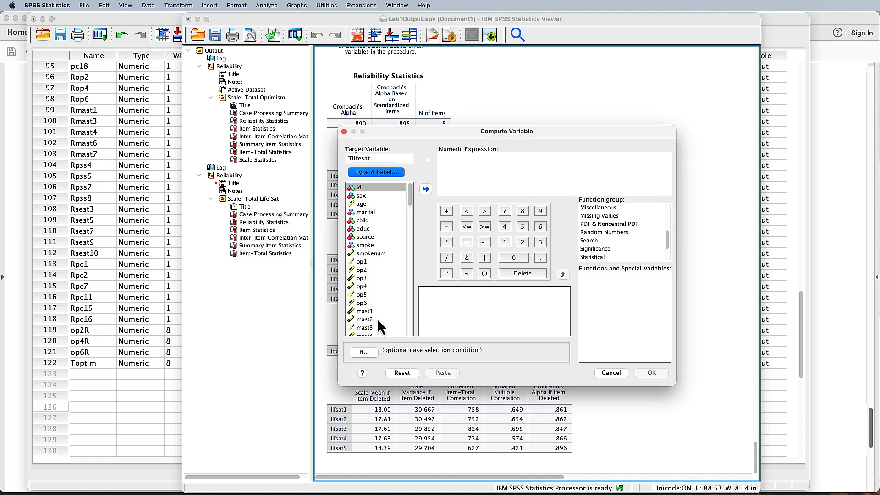
- Insert the statistical Sum function into the numeric expression and remove its placeholder arguments
{"action": "scroll", "coordinate": [610, 234], "scroll_direction": "down", "scroll_amount": 3}
{"action": "left_click", "coordinate": [603, 232]}
{"action": "scroll", "coordinate": [599, 233], "scroll_direction": "down", "scroll_amount": 1}
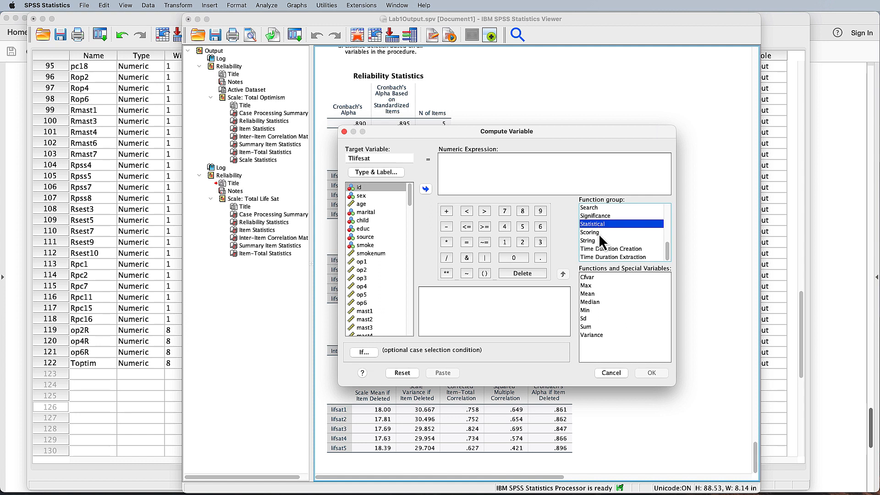
{"action": "left_click", "coordinate": [587, 327]}
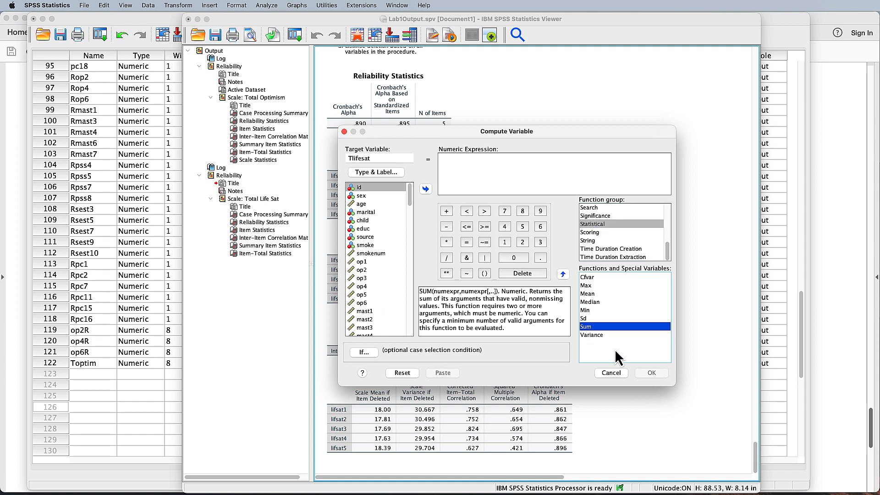
{"action": "double_click", "coordinate": [586, 328]}
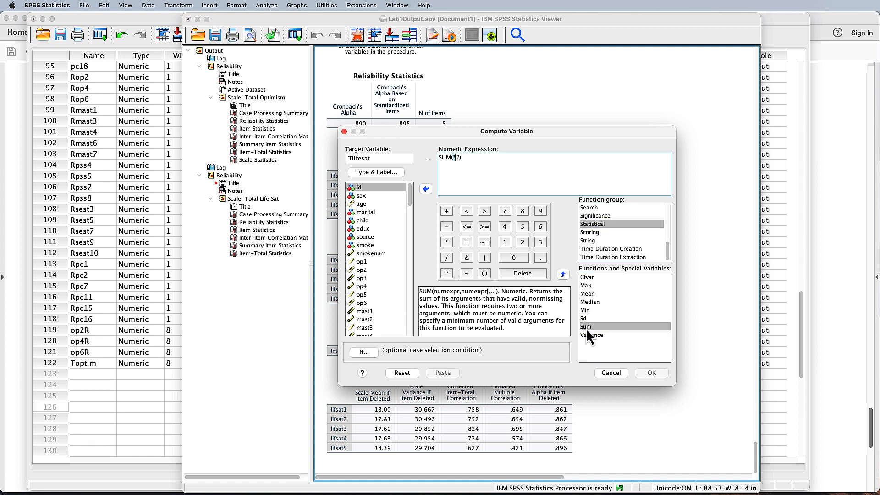
{"action": "left_click", "coordinate": [460, 157]}
{"action": "key", "text": "BackSpace"}
{"action": "key", "text": "BackSpace"}
{"action": "key", "text": "BackSpace"}
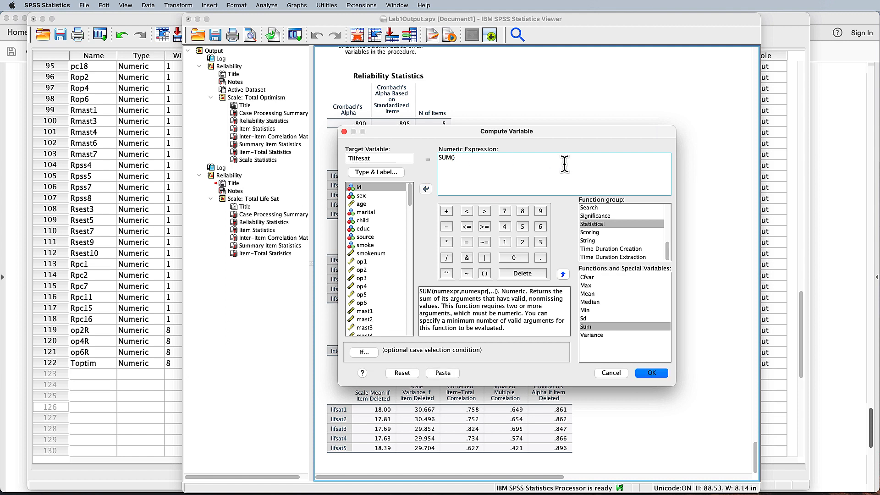
- Add lifsat1, lifsat2, lifsat3, lifsat4 and lifsat5 as comma-separated arguments of the SUM expression and run the Tlifesat computation
{"action": "scroll", "coordinate": [398, 277], "scroll_direction": "down", "scroll_amount": 10}
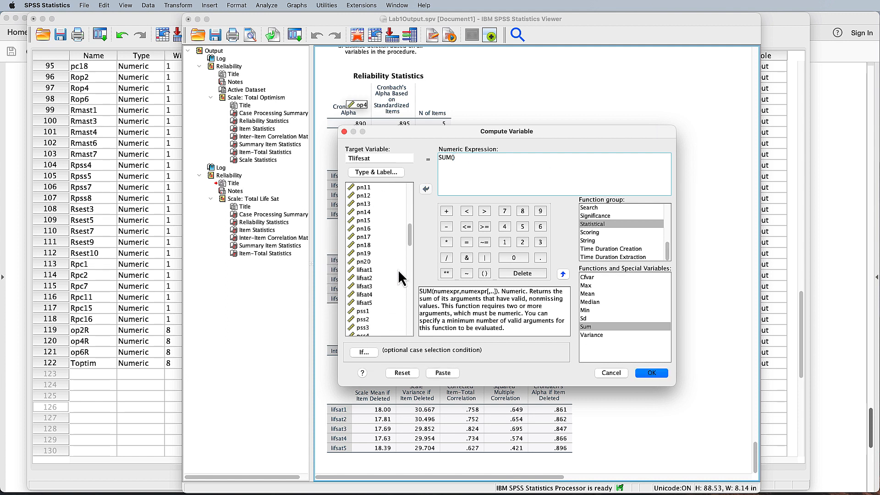
{"action": "left_click_drag", "start_coordinate": [364, 253], "coordinate": [367, 265]}
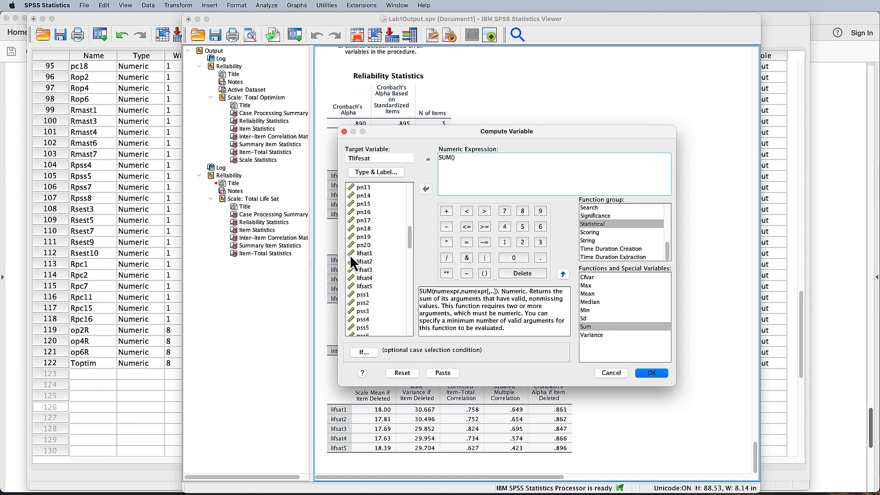
{"action": "double_click", "coordinate": [350, 254]}
{"action": "type", "text": ","}
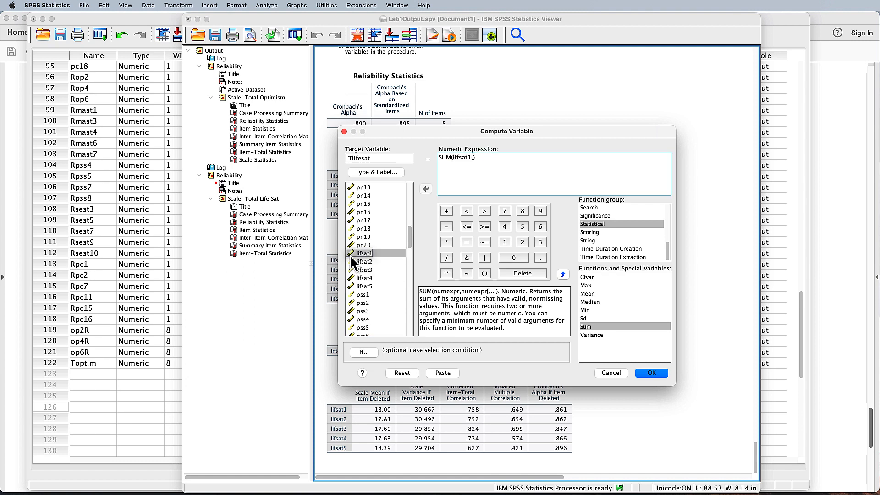
{"action": "double_click", "coordinate": [351, 261]}
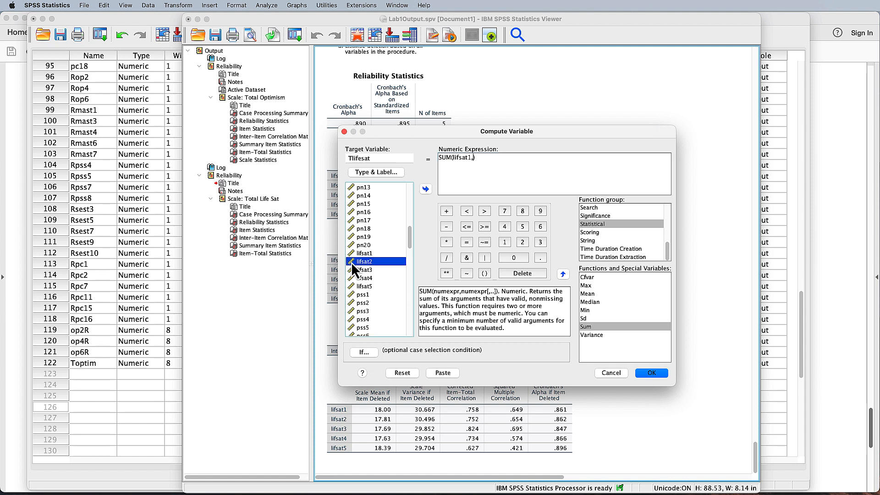
{"action": "type", "text": ","}
{"action": "double_click", "coordinate": [353, 271]}
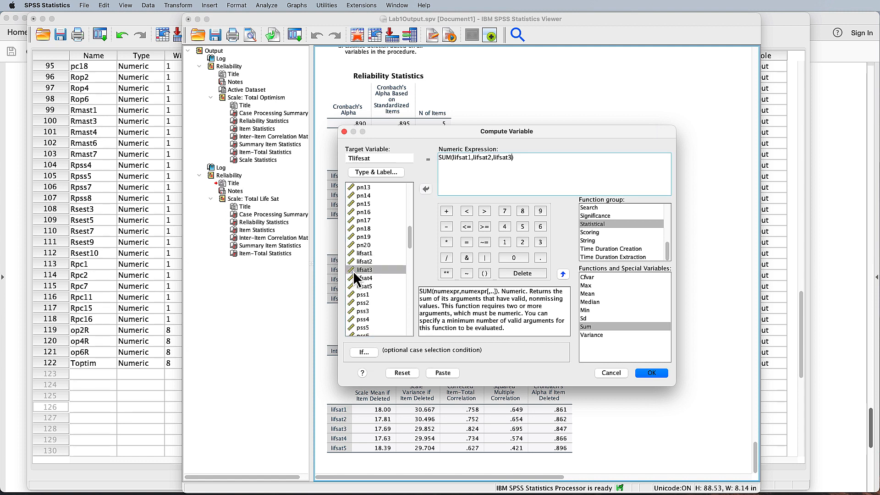
{"action": "type", "text": ","}
{"action": "left_click", "coordinate": [354, 279]}
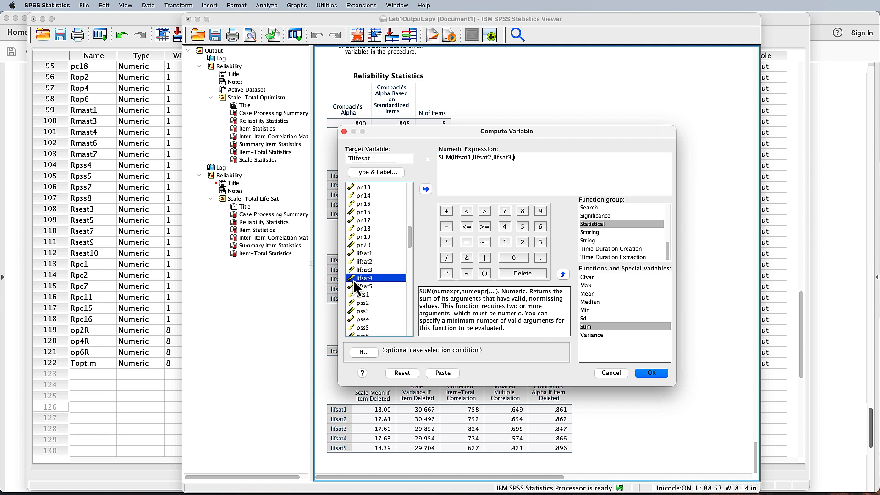
{"action": "double_click", "coordinate": [353, 279]}
{"action": "type", "text": ","}
{"action": "double_click", "coordinate": [353, 287]}
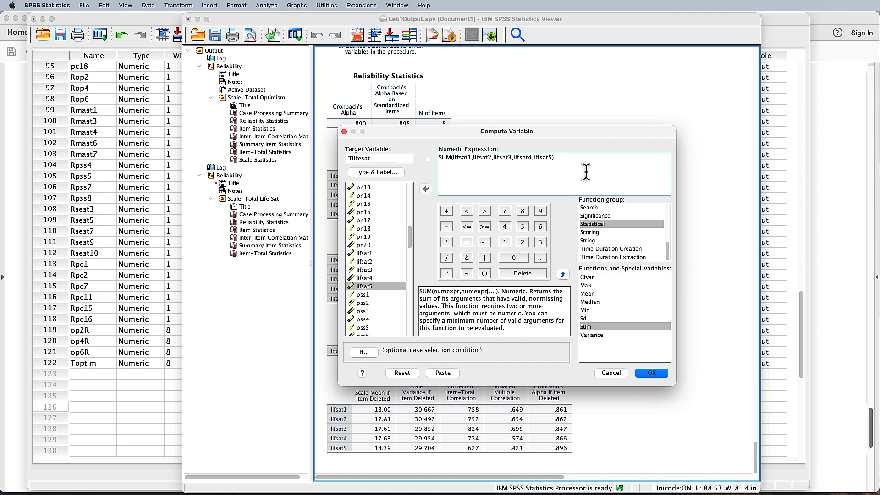
{"action": "left_click", "coordinate": [653, 373]}
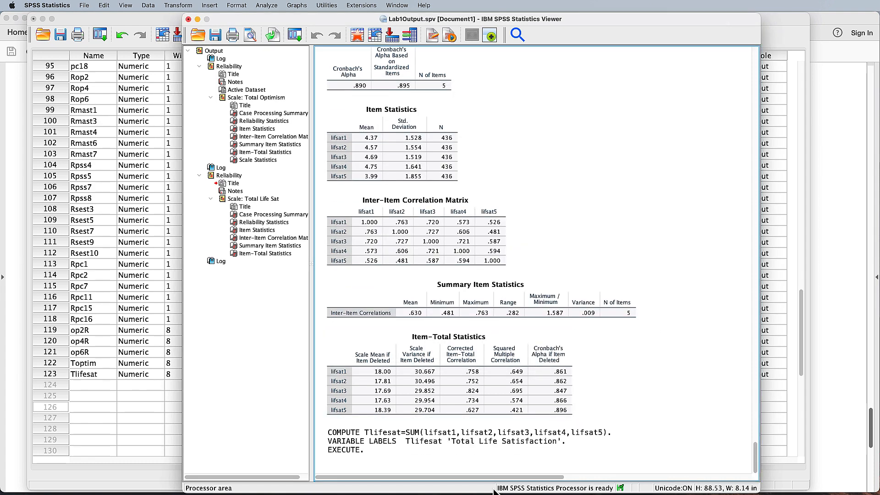
- Save the Lab1survey.sav dataset, then return to the output viewer and save the Lab1Output.spv document
{"action": "left_click", "coordinate": [130, 414]}
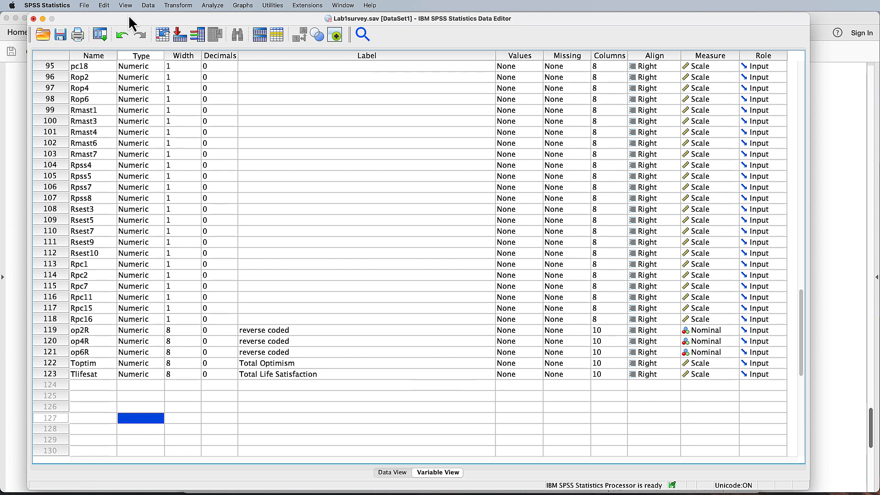
{"action": "left_click", "coordinate": [60, 34]}
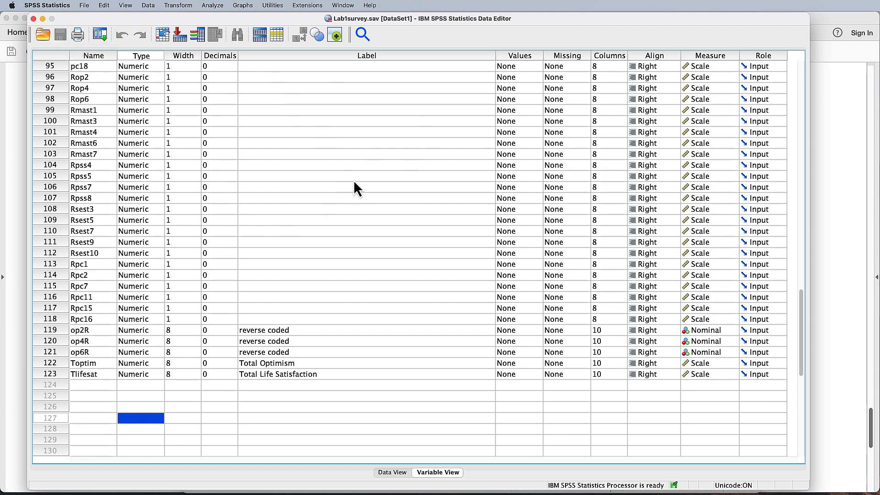
{"action": "key", "text": "super+Tab"}
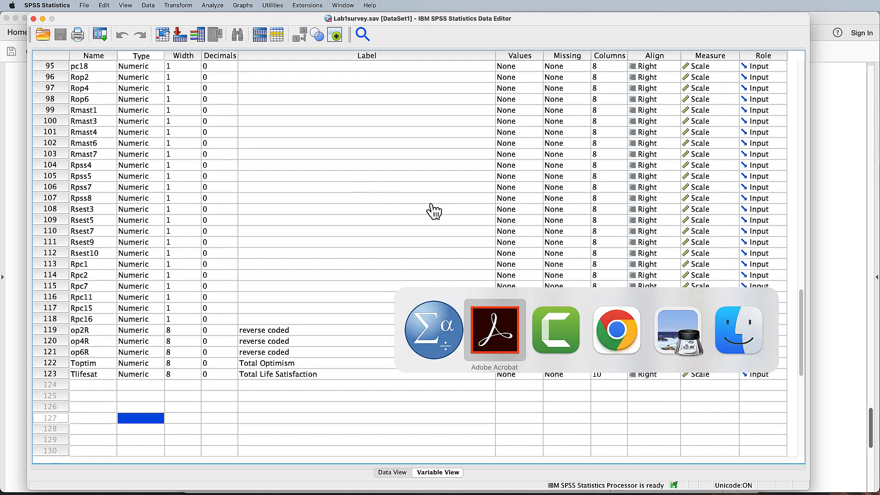
{"action": "key", "text": "super+Tab"}
{"action": "key", "text": "super+Tab"}
{"action": "key", "text": "super+Tab"}
{"action": "key", "text": "super+Tab"}
{"action": "key", "text": "super+Tab"}
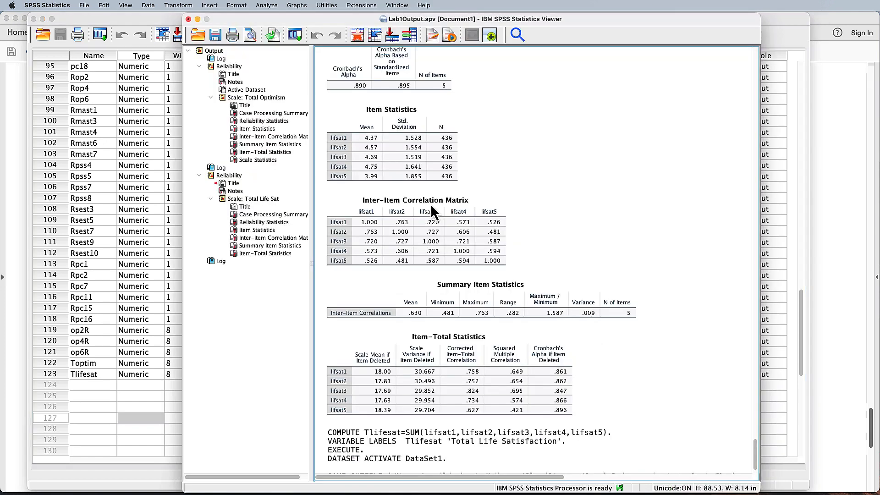
{"action": "left_click", "coordinate": [216, 36]}
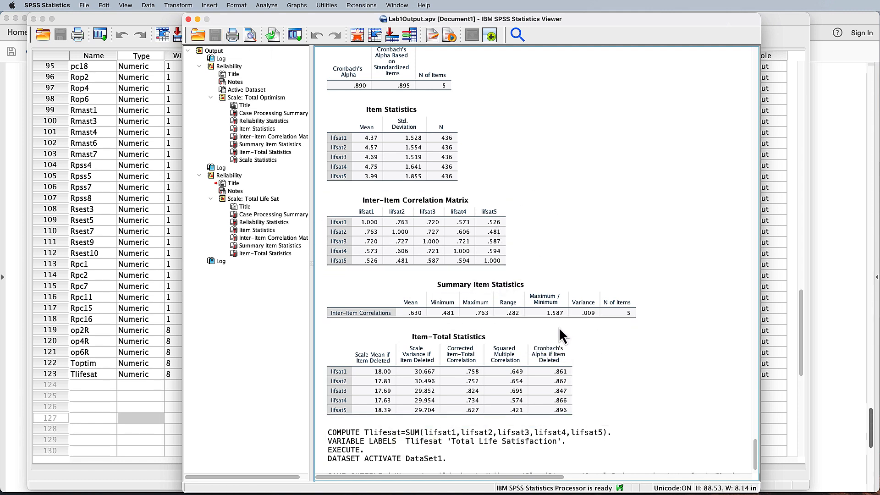
{"action": "scroll", "coordinate": [546, 328], "scroll_direction": "down", "scroll_amount": 2}
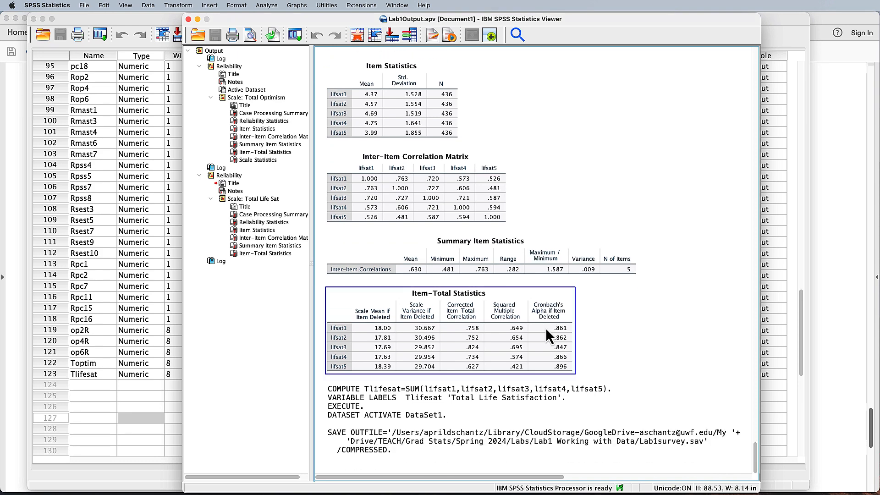
{"action": "scroll", "coordinate": [546, 328], "scroll_direction": "up", "scroll_amount": 10}
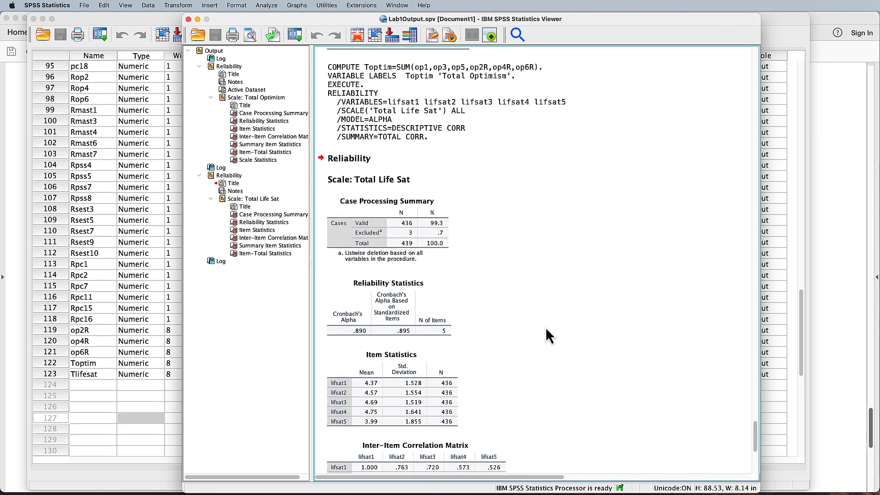